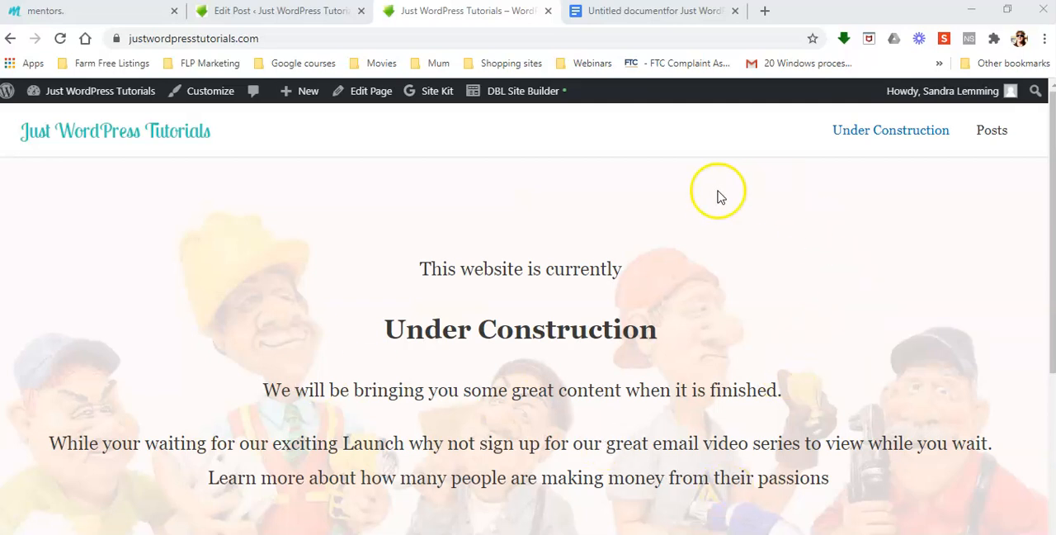
Switch to the Google Docs draft, review the Facebook Ads Guide text from the title to the end, and close the document.
{"action": "left_click", "coordinate": [672, 12]}
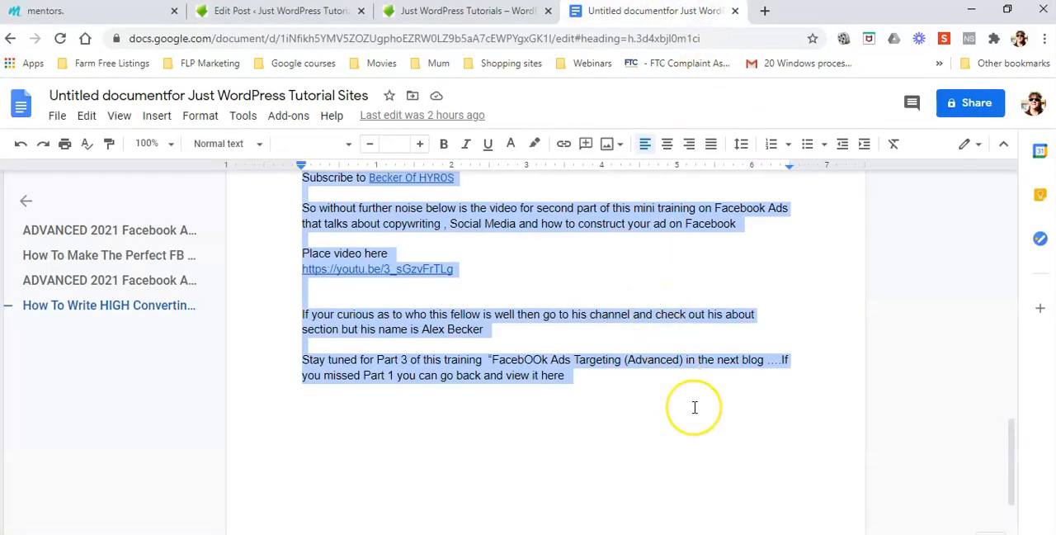
{"action": "scroll", "coordinate": [695, 408], "scroll_direction": "up", "scroll_amount": 5}
{"action": "key", "text": "ctrl+Home"}
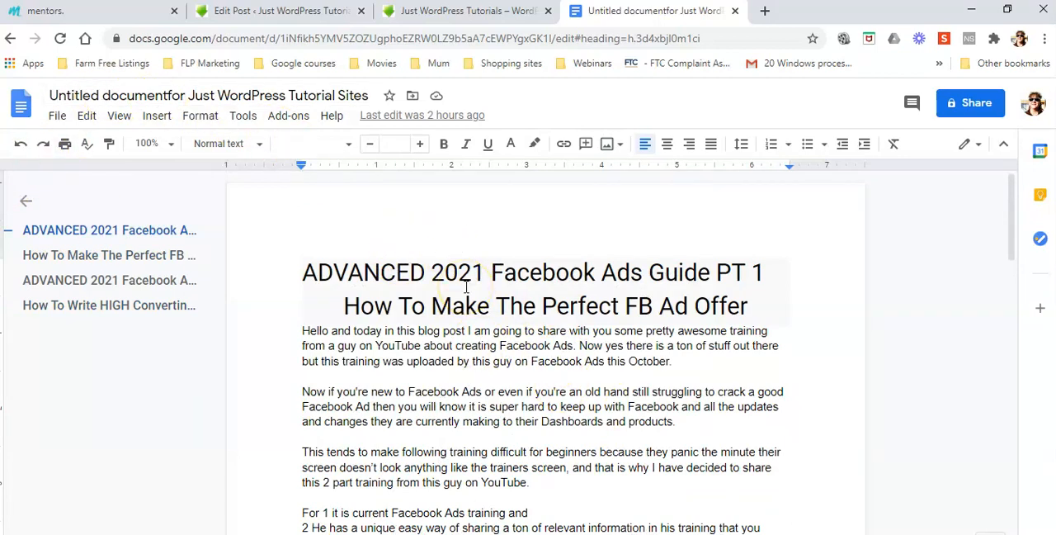
{"action": "left_click", "coordinate": [495, 287]}
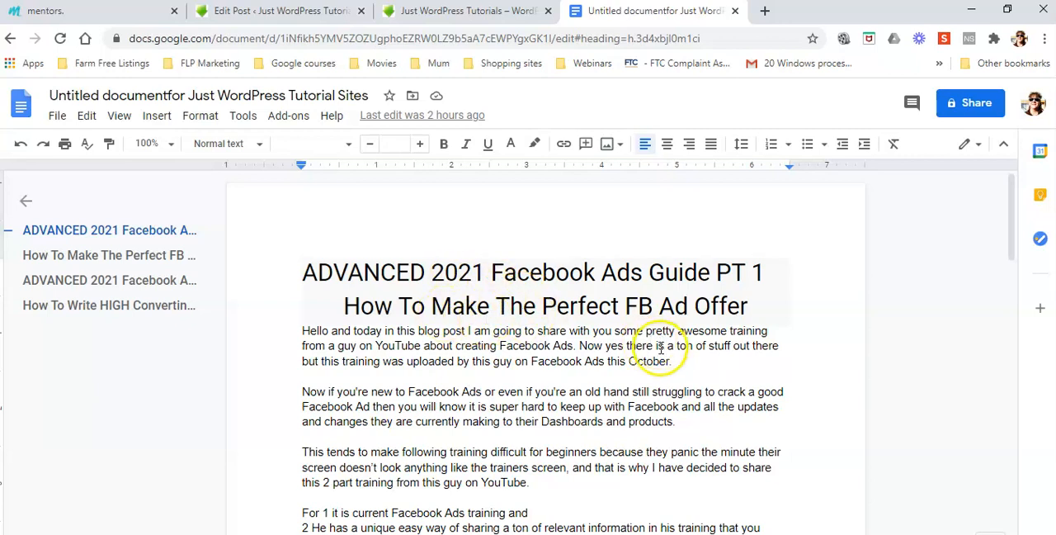
{"action": "key", "text": "ctrl+a"}
{"action": "scroll", "coordinate": [669, 397], "scroll_direction": "down", "scroll_amount": 10}
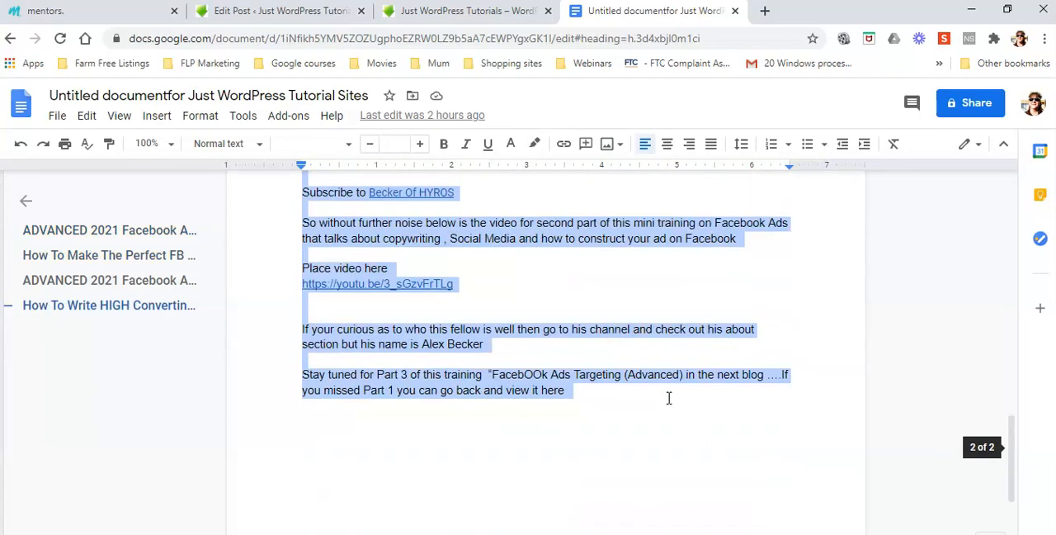
{"action": "scroll", "coordinate": [669, 398], "scroll_direction": "up", "scroll_amount": 15}
{"action": "key", "text": "ctrl+Home"}
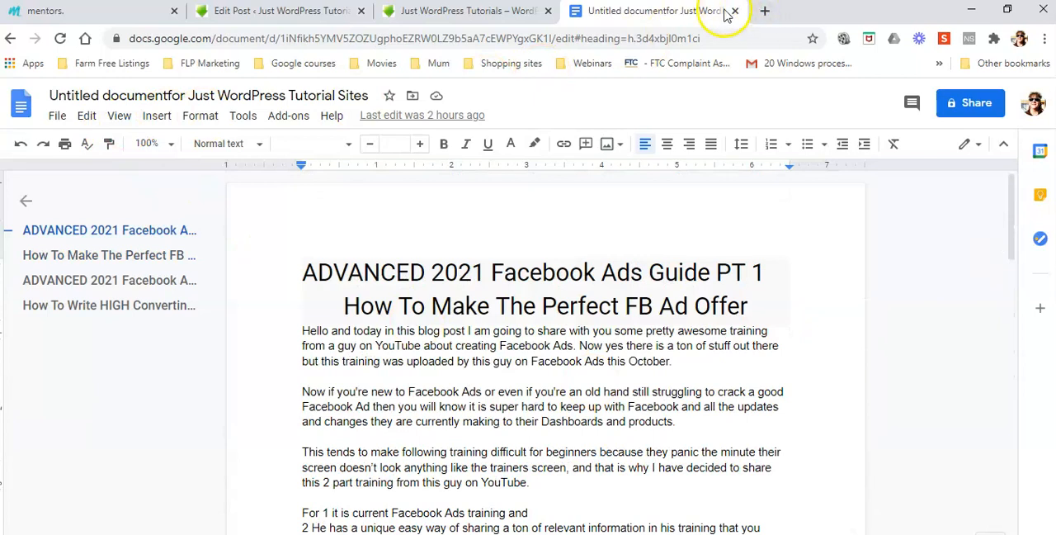
{"action": "key", "text": "ctrl+w"}
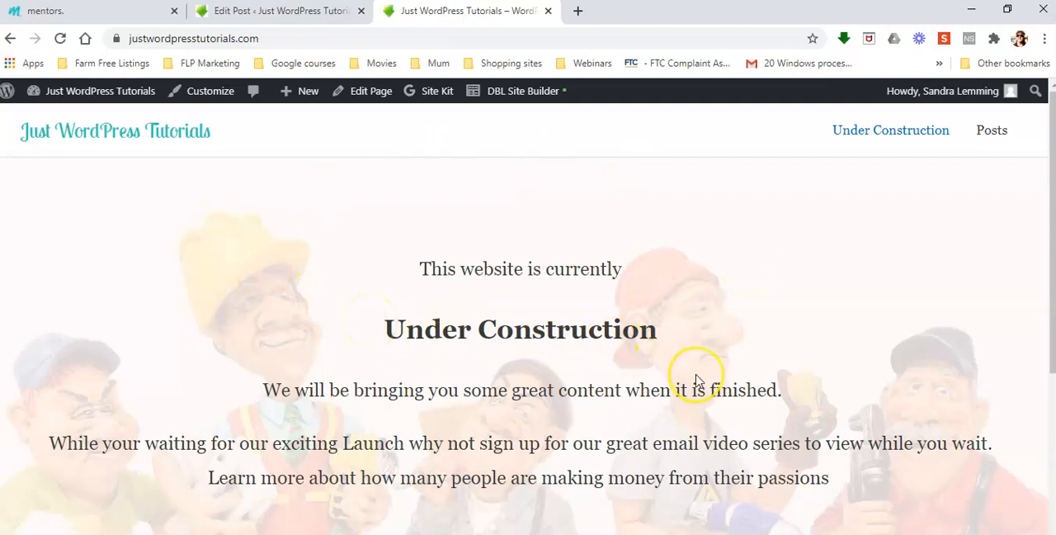
Look over the site's Under Construction home page, including the video email sign-up button.
{"action": "scroll", "coordinate": [695, 382], "scroll_direction": "down", "scroll_amount": 4}
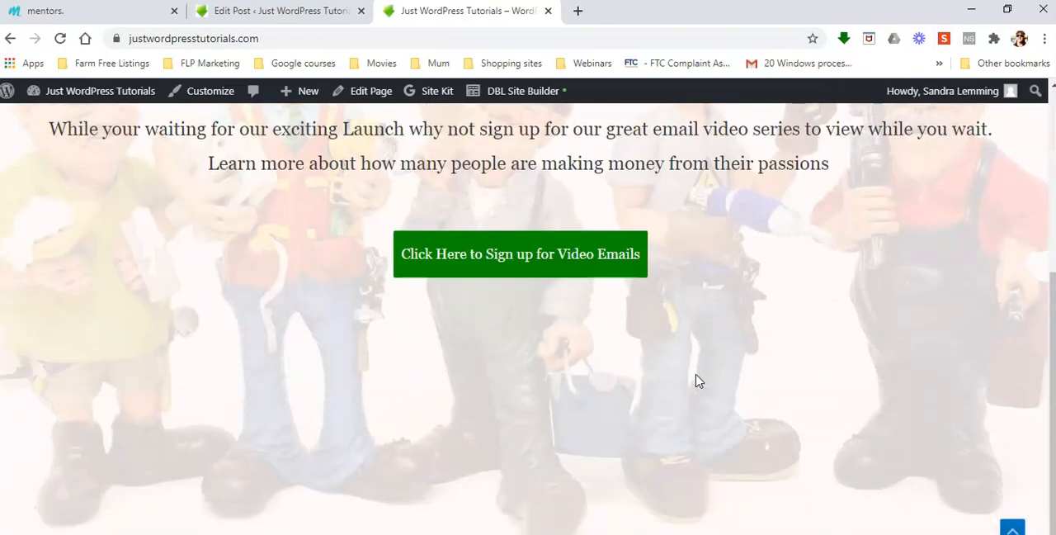
{"action": "scroll", "coordinate": [695, 381], "scroll_direction": "up", "scroll_amount": 2}
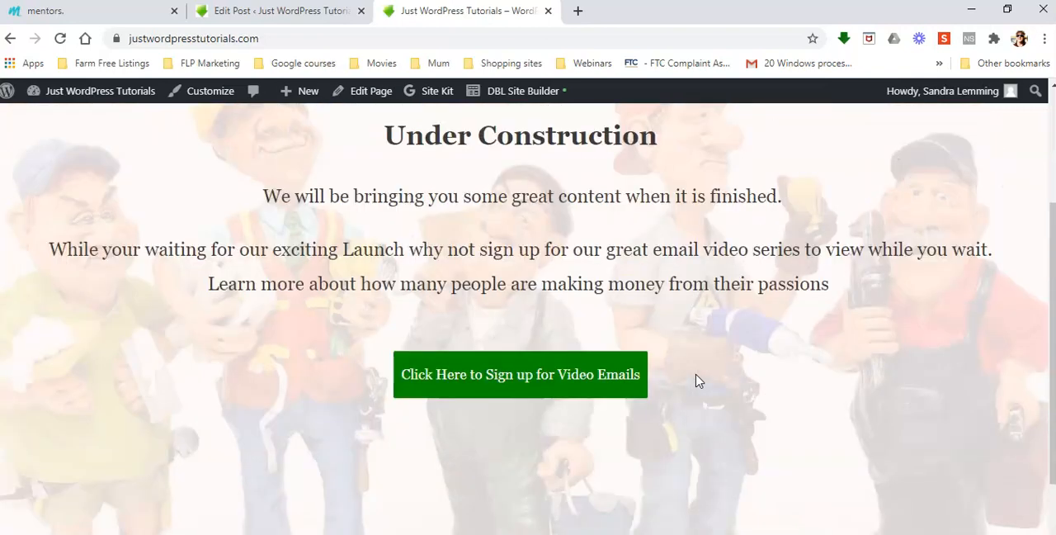
{"action": "scroll", "coordinate": [695, 381], "scroll_direction": "up", "scroll_amount": 3}
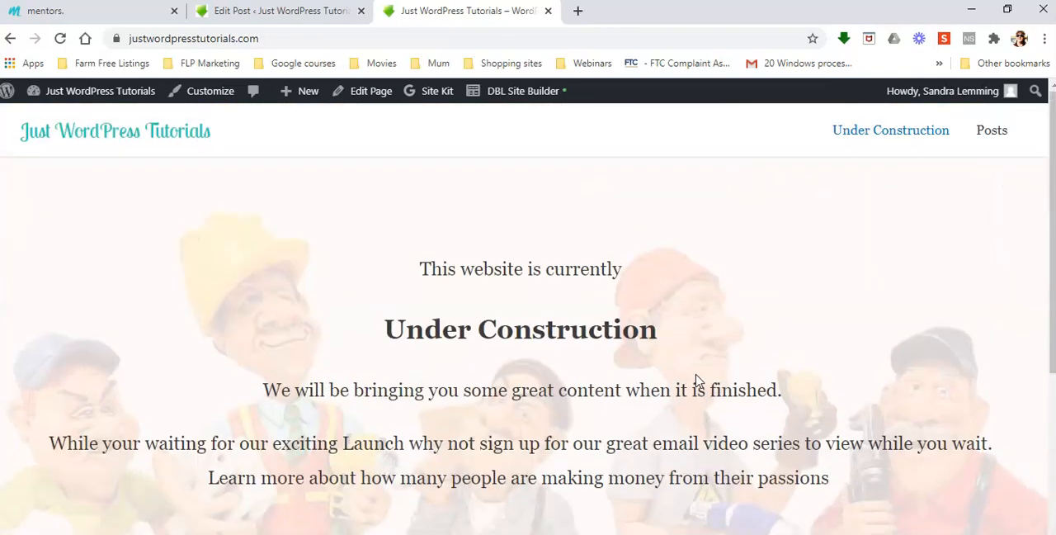
{"action": "scroll", "coordinate": [695, 381], "scroll_direction": "down", "scroll_amount": 3}
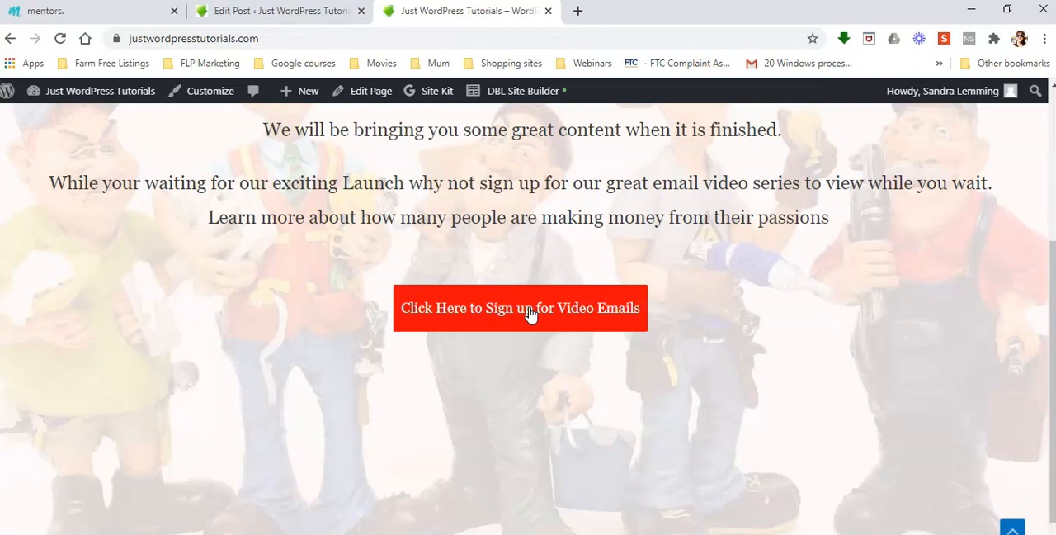
{"action": "scroll", "coordinate": [676, 342], "scroll_direction": "up", "scroll_amount": 3}
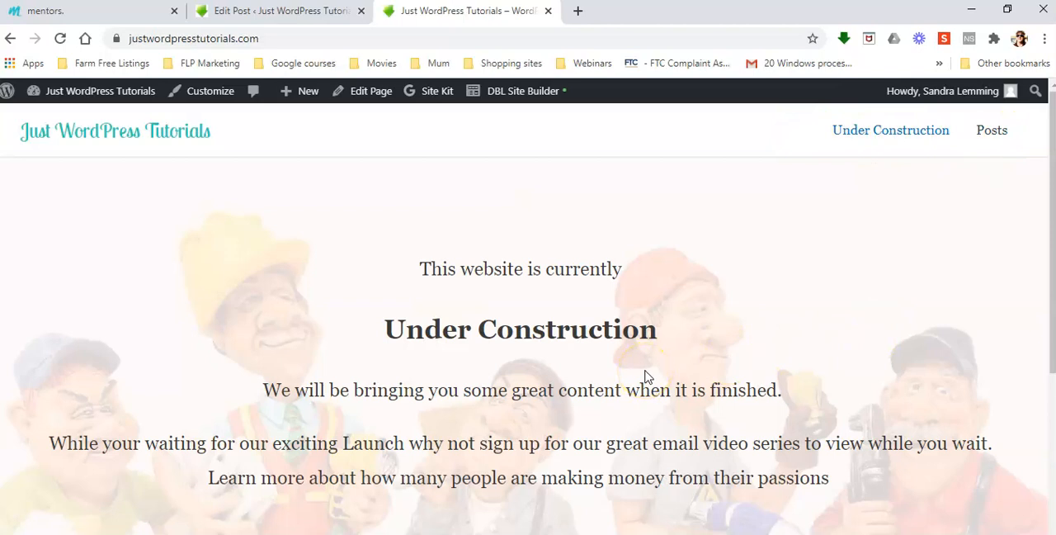
Open the site's Posts page and examine the layout and images of the post cards down to the footer.
{"action": "left_click", "coordinate": [982, 137]}
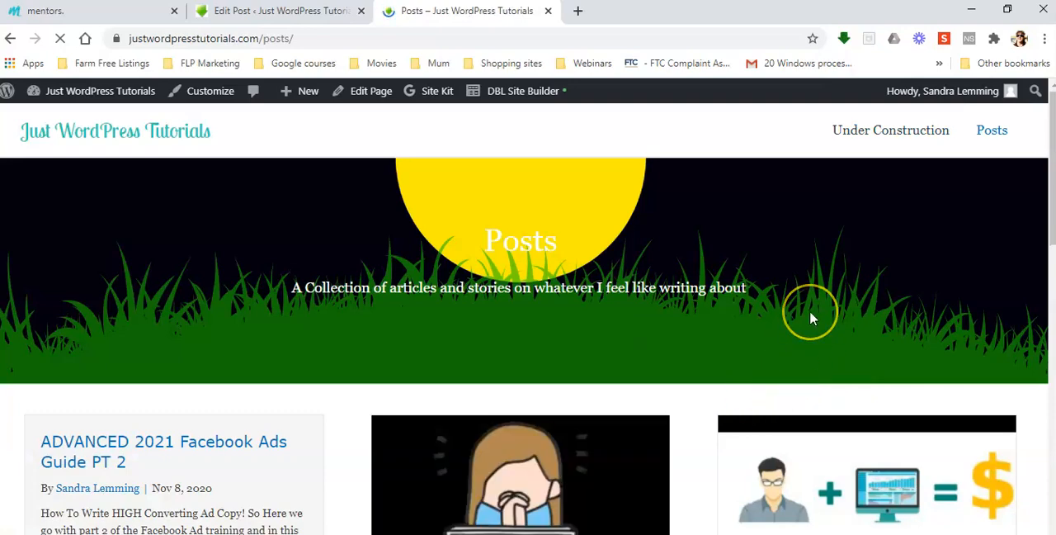
{"action": "scroll", "coordinate": [811, 316], "scroll_direction": "down", "scroll_amount": 3}
{"action": "scroll", "coordinate": [942, 316], "scroll_direction": "down", "scroll_amount": 5}
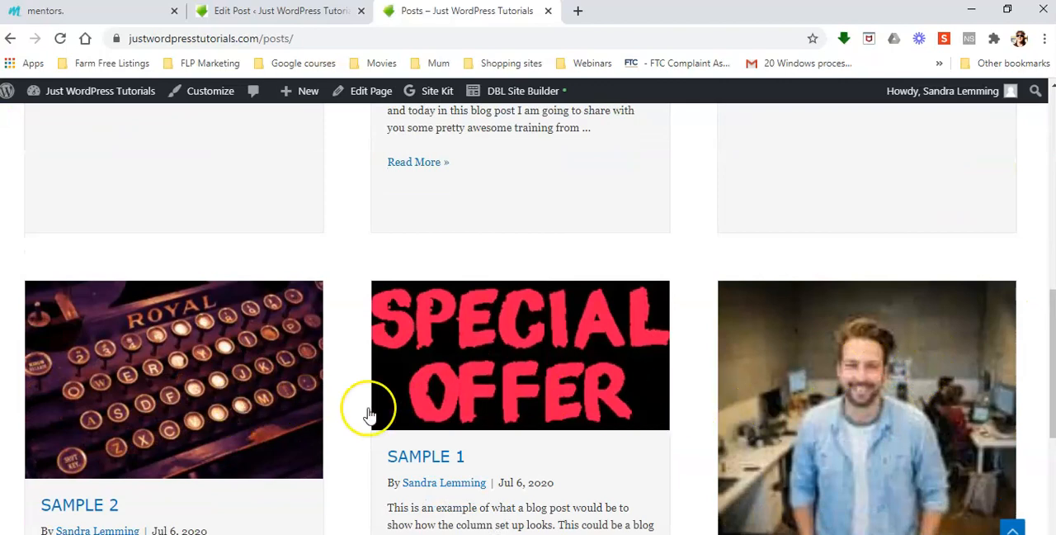
{"action": "scroll", "coordinate": [707, 413], "scroll_direction": "down", "scroll_amount": 3}
{"action": "scroll", "coordinate": [695, 431], "scroll_direction": "down", "scroll_amount": 2}
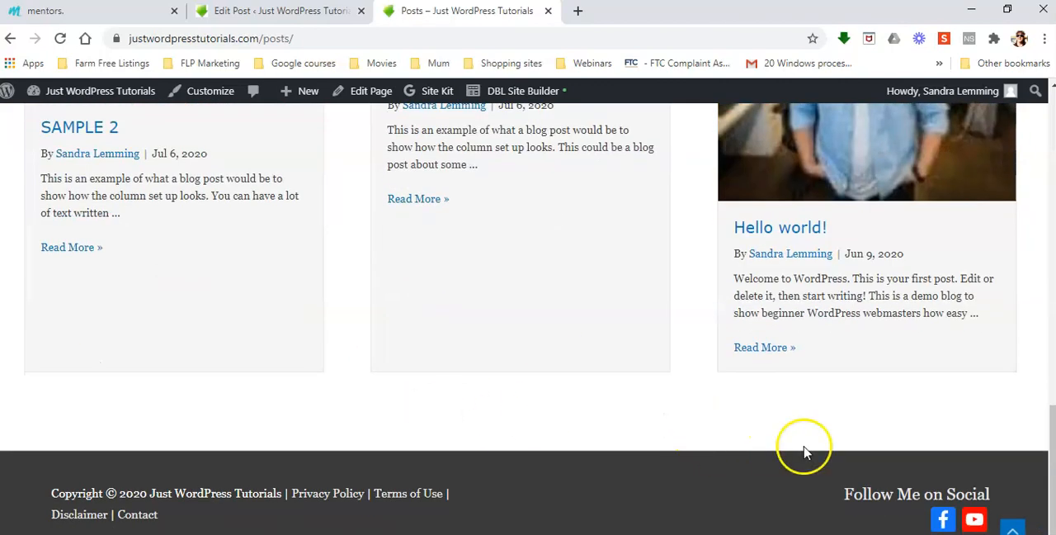
{"action": "scroll", "coordinate": [801, 447], "scroll_direction": "up", "scroll_amount": 3}
{"action": "scroll", "coordinate": [798, 441], "scroll_direction": "up", "scroll_amount": 6}
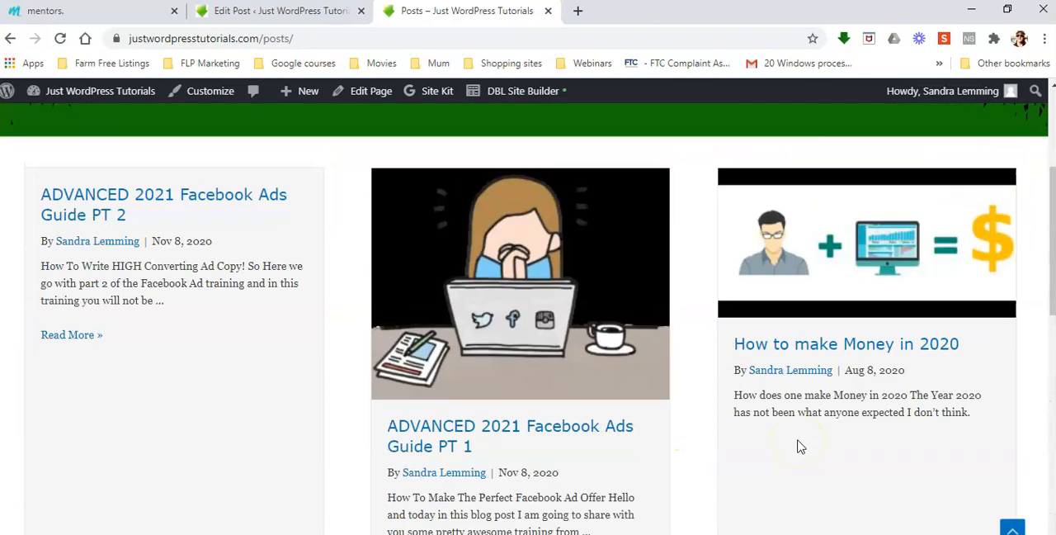
{"action": "left_click", "coordinate": [822, 447]}
{"action": "scroll", "coordinate": [821, 446], "scroll_direction": "down", "scroll_amount": 5}
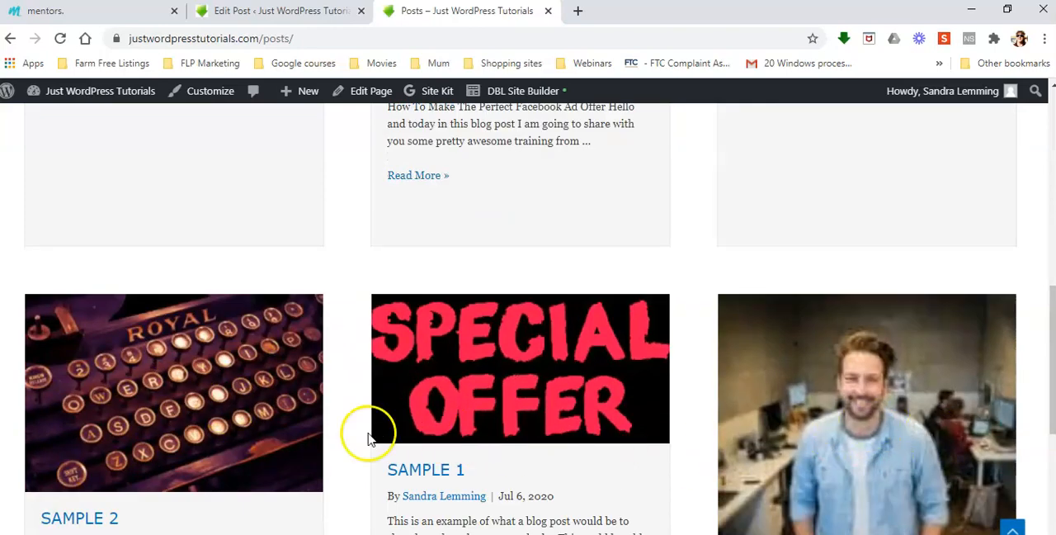
{"action": "scroll", "coordinate": [896, 438], "scroll_direction": "down", "scroll_amount": 3}
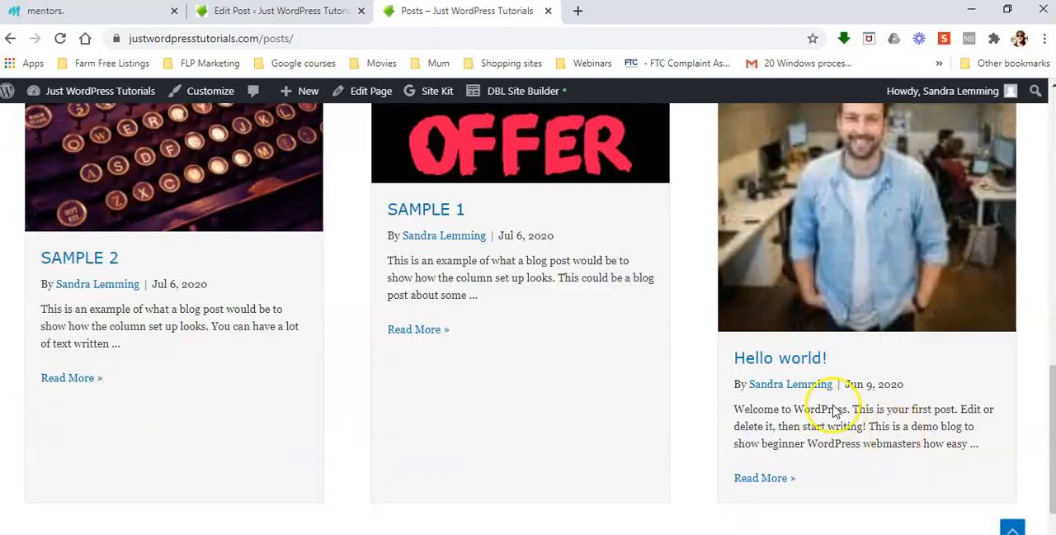
{"action": "scroll", "coordinate": [896, 440], "scroll_direction": "up", "scroll_amount": 2}
{"action": "scroll", "coordinate": [833, 408], "scroll_direction": "up", "scroll_amount": 8}
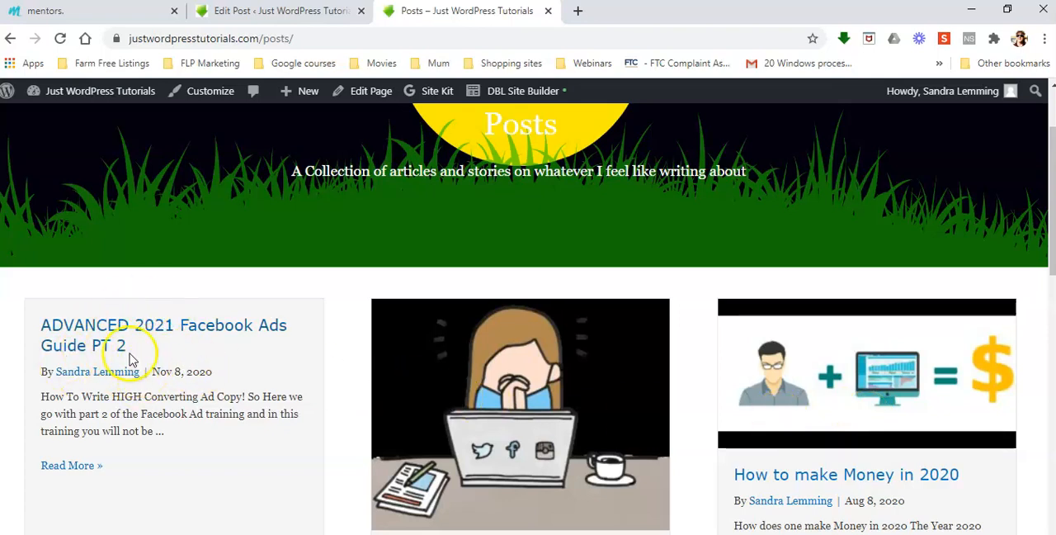
{"action": "scroll", "coordinate": [109, 346], "scroll_direction": "down", "scroll_amount": 2}
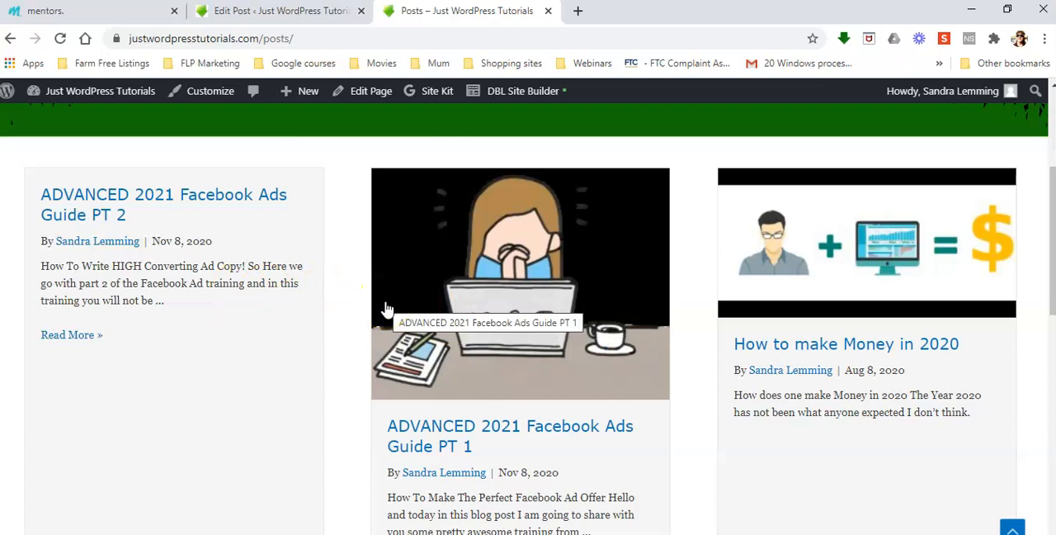
{"action": "scroll", "coordinate": [386, 309], "scroll_direction": "up", "scroll_amount": 3}
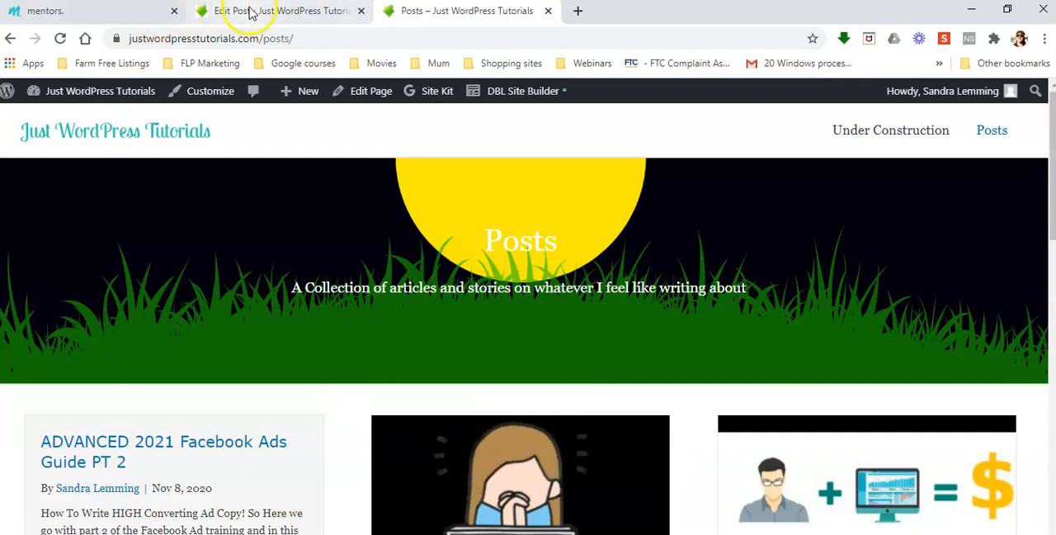
Compare the Facebook Ads Guide PT 2 card with the PT 1 card on the Posts page, checking images and excerpts.
{"action": "left_click", "coordinate": [251, 11]}
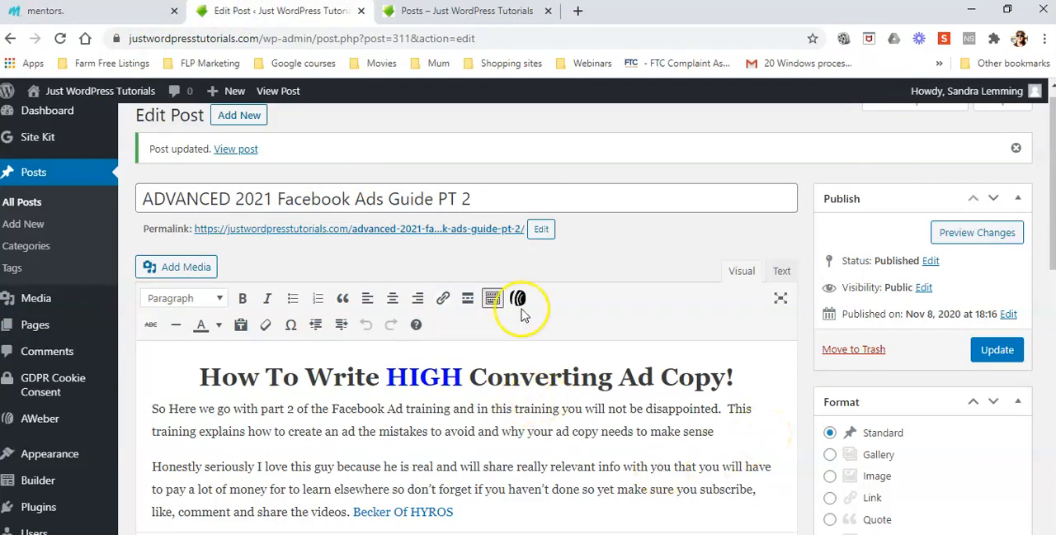
{"action": "left_click", "coordinate": [484, 10]}
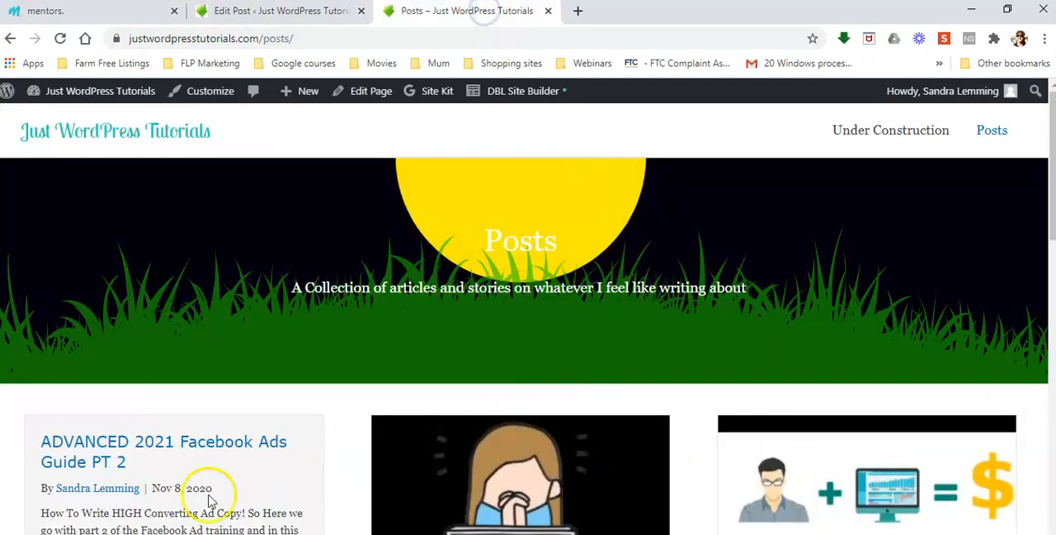
{"action": "scroll", "coordinate": [231, 379], "scroll_direction": "down", "scroll_amount": 2}
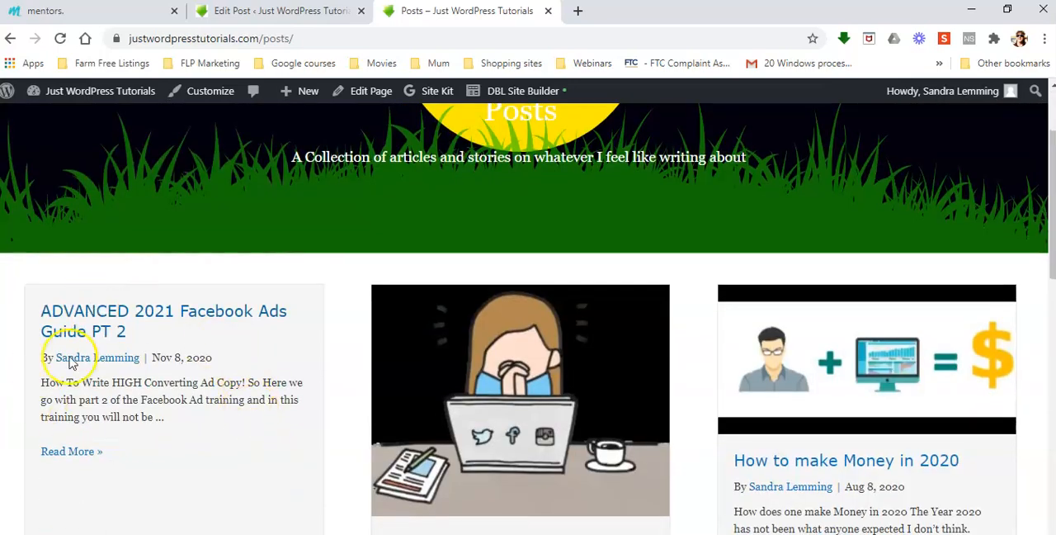
{"action": "scroll", "coordinate": [130, 401], "scroll_direction": "down", "scroll_amount": 3}
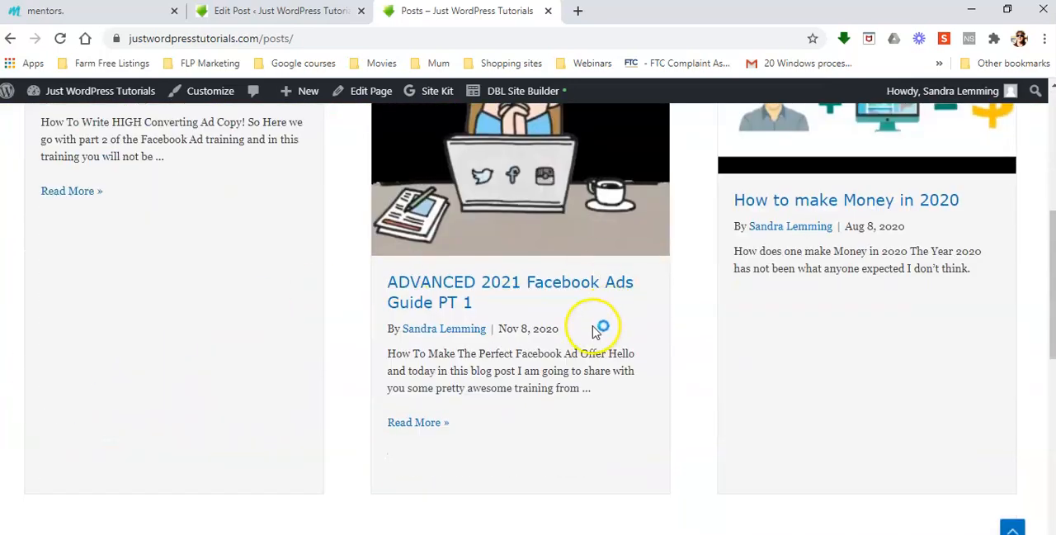
{"action": "left_click", "coordinate": [414, 302]}
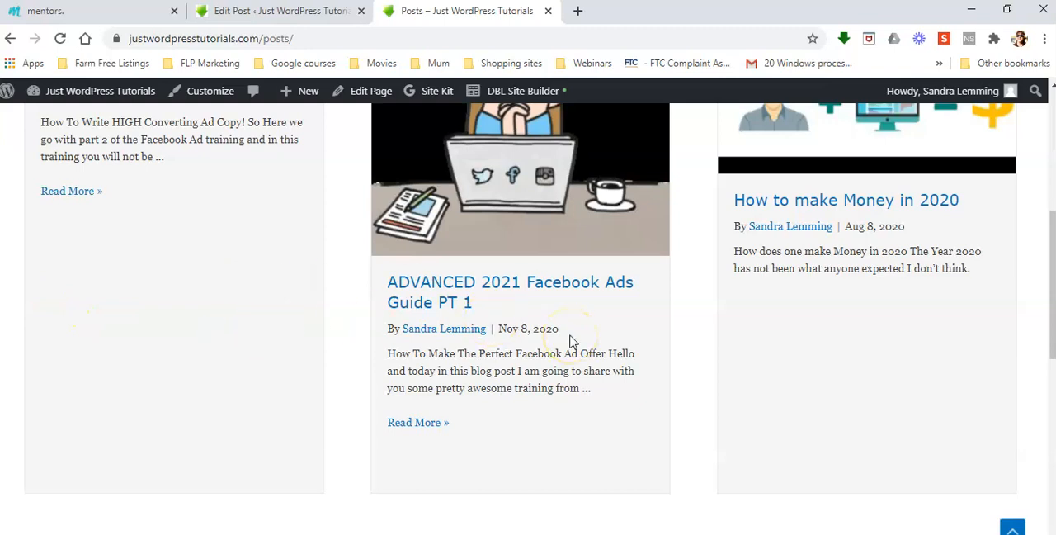
{"action": "scroll", "coordinate": [573, 341], "scroll_direction": "up", "scroll_amount": 2}
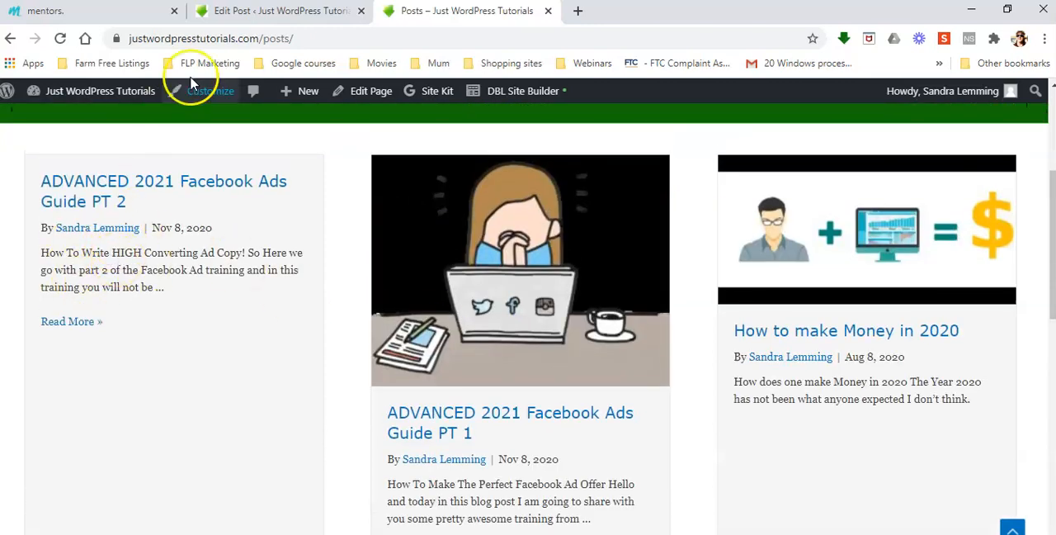
In the Facebook Ads Guide PT 2 post, set the media library cartoon of the woman with raised arms behind a laptop as featured image.
{"action": "left_click", "coordinate": [278, 10]}
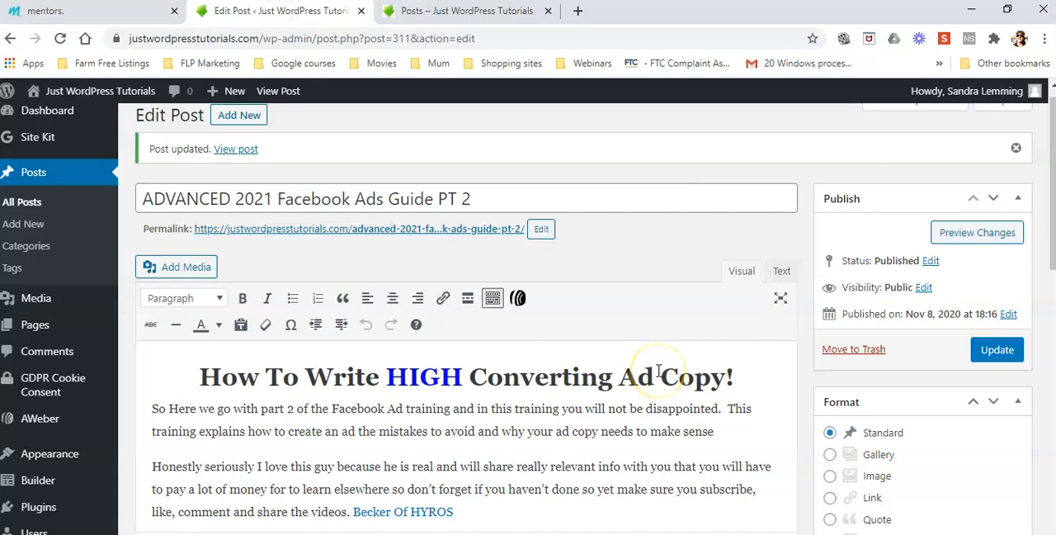
{"action": "scroll", "coordinate": [942, 371], "scroll_direction": "down", "scroll_amount": 6}
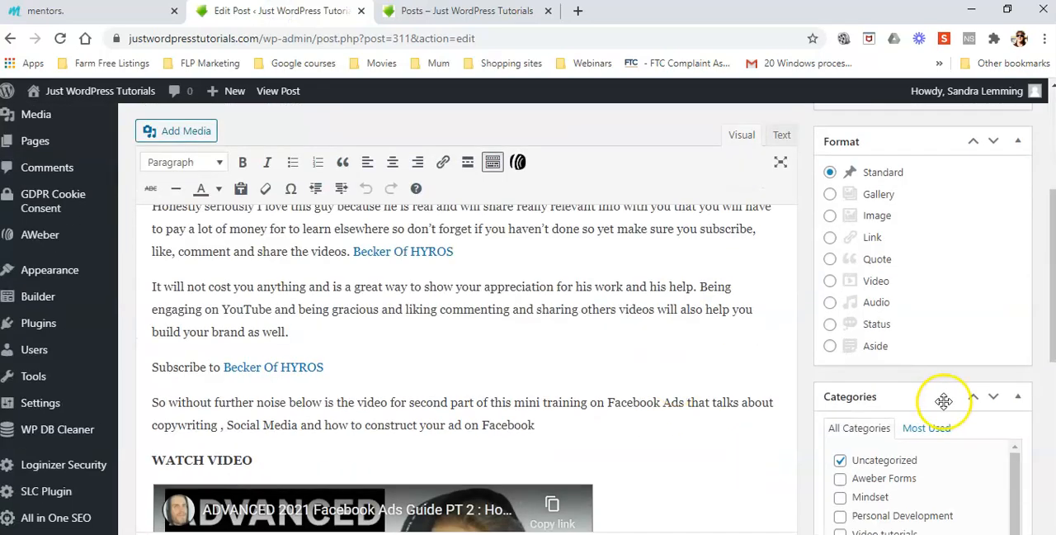
{"action": "scroll", "coordinate": [943, 402], "scroll_direction": "down", "scroll_amount": 4}
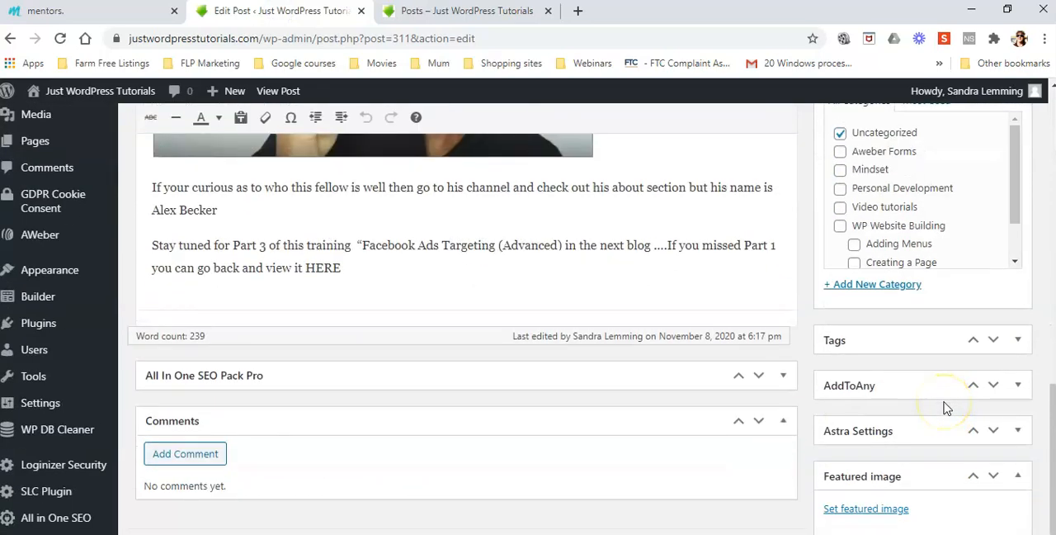
{"action": "scroll", "coordinate": [933, 467], "scroll_direction": "up", "scroll_amount": 3}
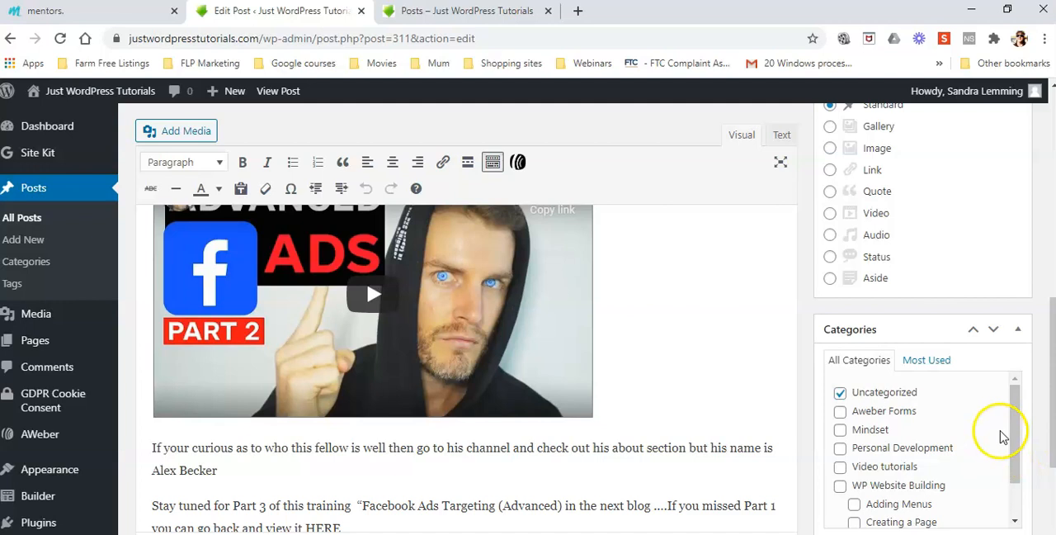
{"action": "scroll", "coordinate": [1020, 446], "scroll_direction": "down", "scroll_amount": 2}
{"action": "scroll", "coordinate": [1020, 445], "scroll_direction": "down", "scroll_amount": 3}
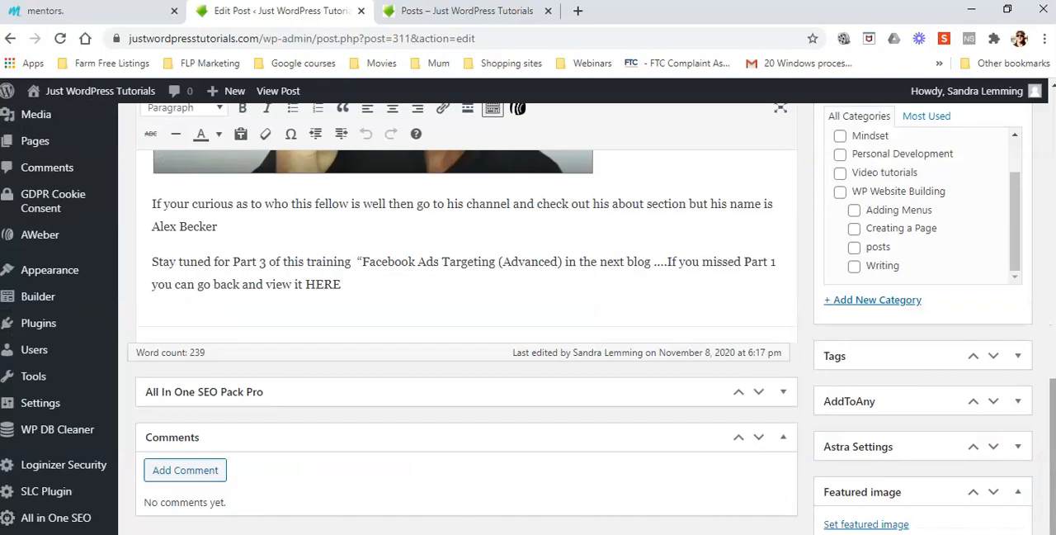
{"action": "left_click", "coordinate": [864, 524]}
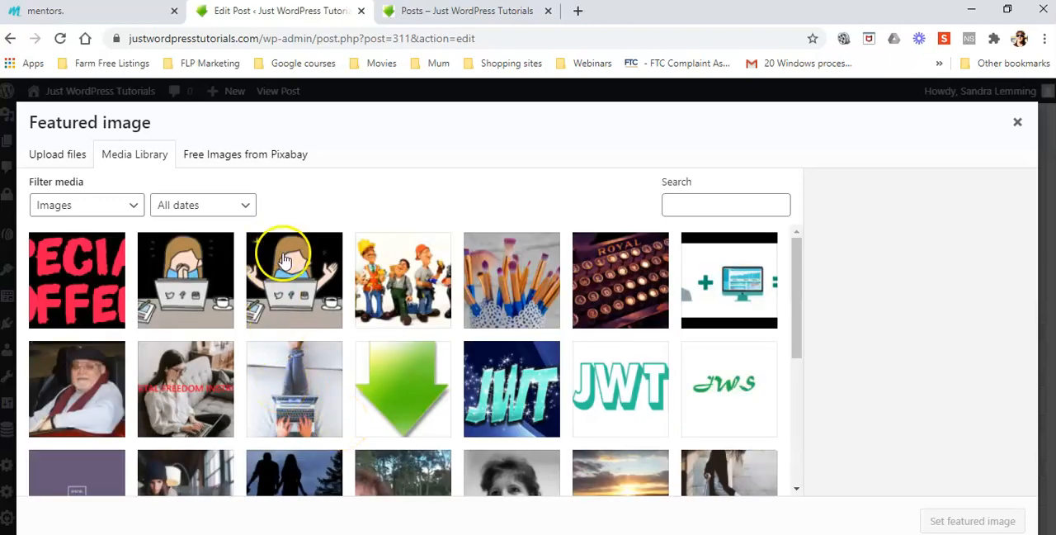
{"action": "left_click", "coordinate": [291, 281]}
{"action": "left_click", "coordinate": [955, 522]}
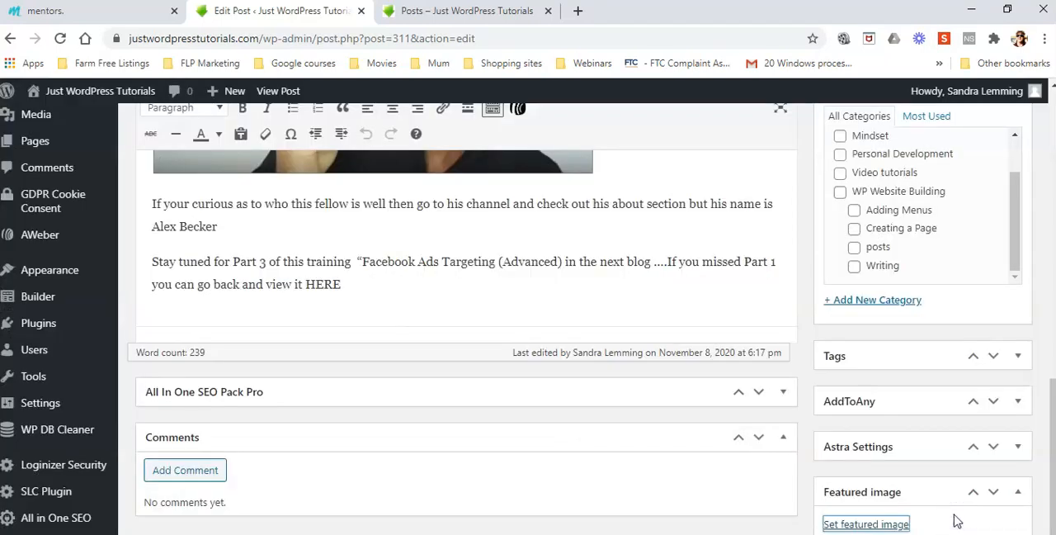
{"action": "left_click", "coordinate": [705, 483]}
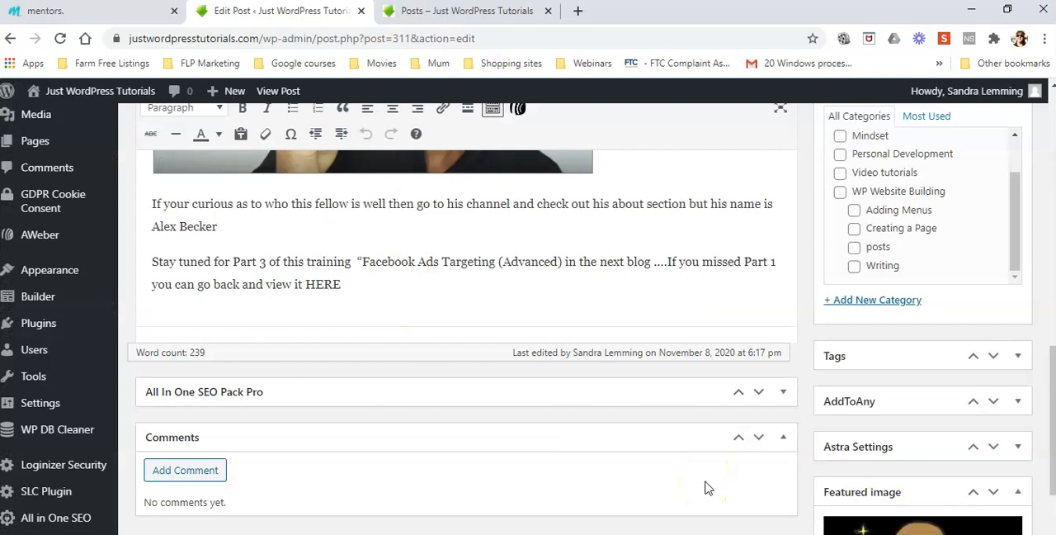
{"action": "scroll", "coordinate": [706, 481], "scroll_direction": "up", "scroll_amount": 3}
{"action": "scroll", "coordinate": [743, 454], "scroll_direction": "down", "scroll_amount": 5}
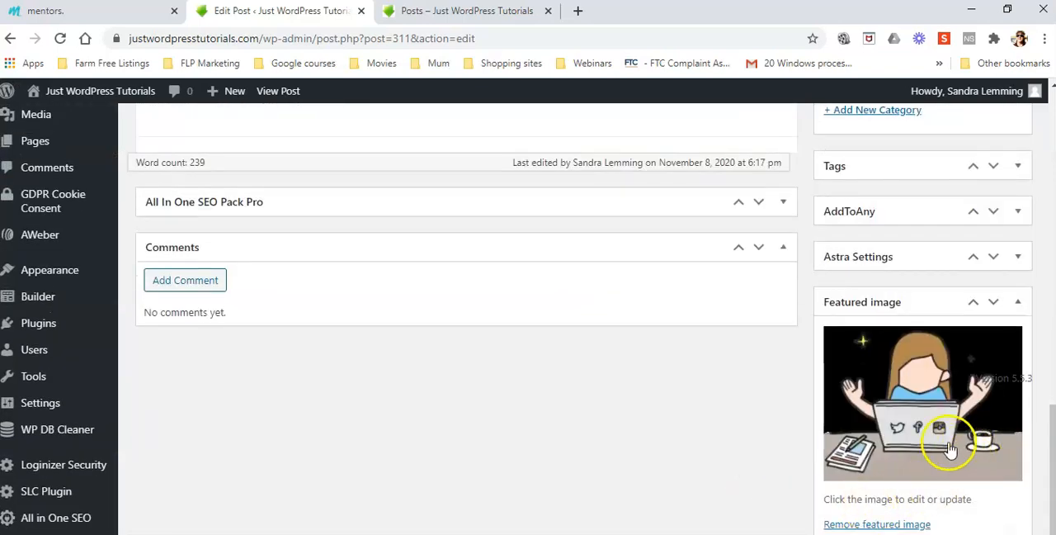
Update the ADVANCED 2021 Facebook Ads Guide PT 2 post to save its featured image.
{"action": "scroll", "coordinate": [809, 447], "scroll_direction": "up", "scroll_amount": 5}
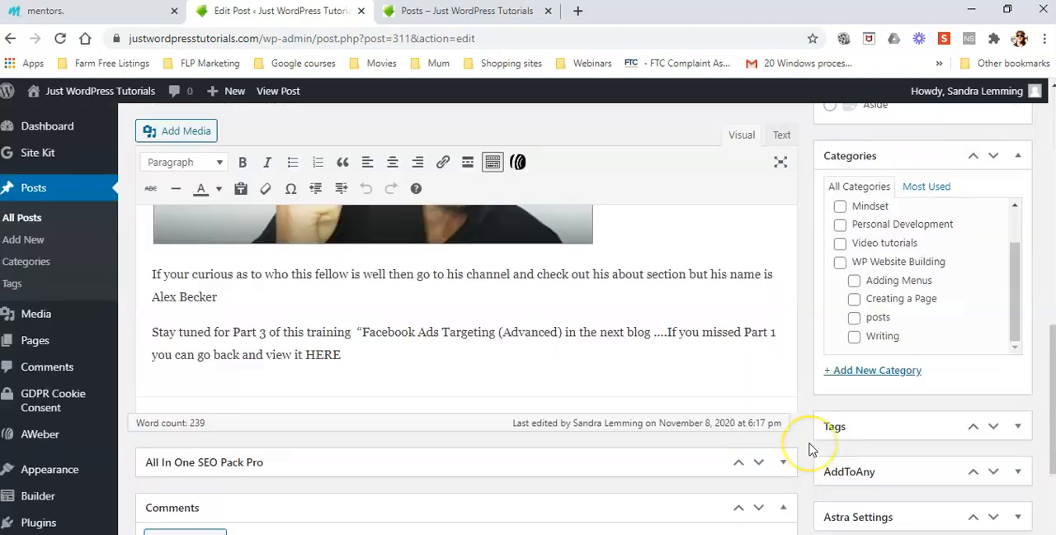
{"action": "scroll", "coordinate": [808, 447], "scroll_direction": "up", "scroll_amount": 3}
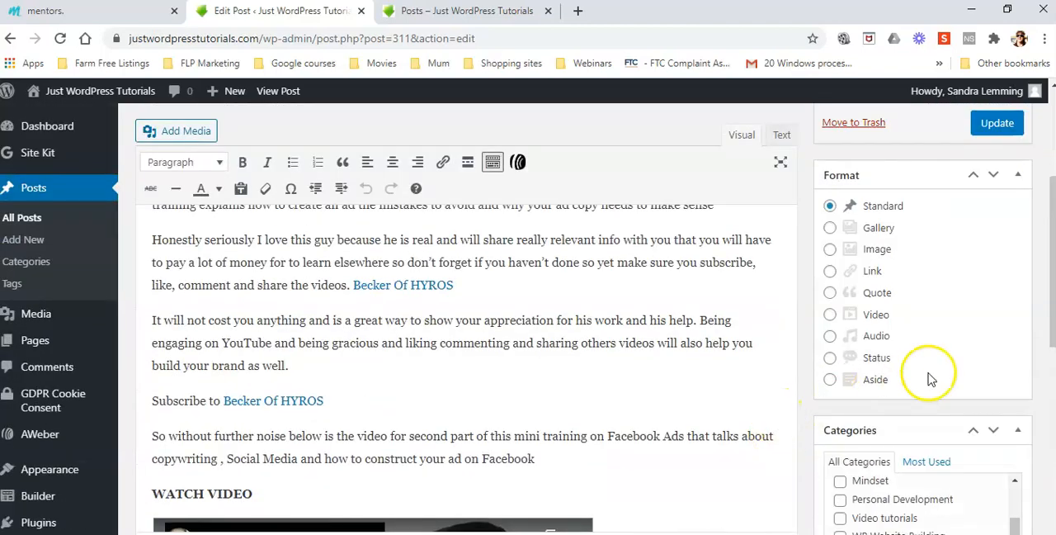
{"action": "left_click", "coordinate": [998, 123]}
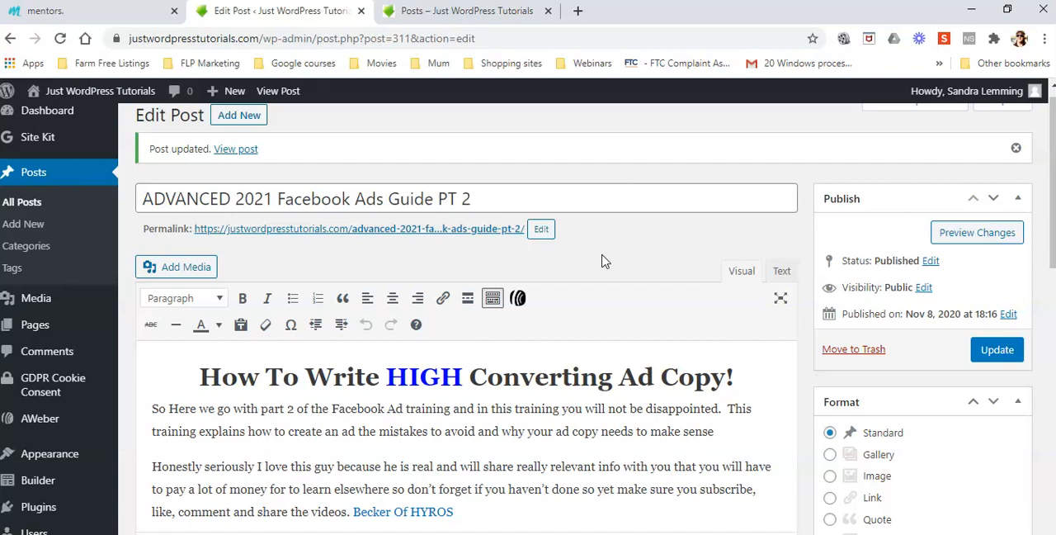
{"action": "left_click", "coordinate": [606, 240]}
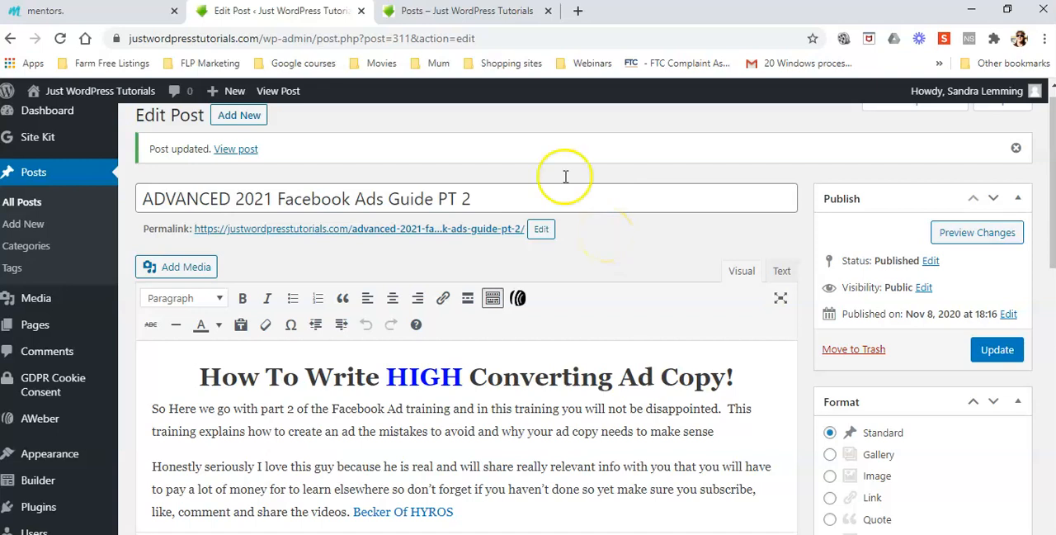
Reload the site's Posts page and check the featured image and excerpt on the Facebook Ads Guide PT 2 card.
{"action": "left_click", "coordinate": [460, 12]}
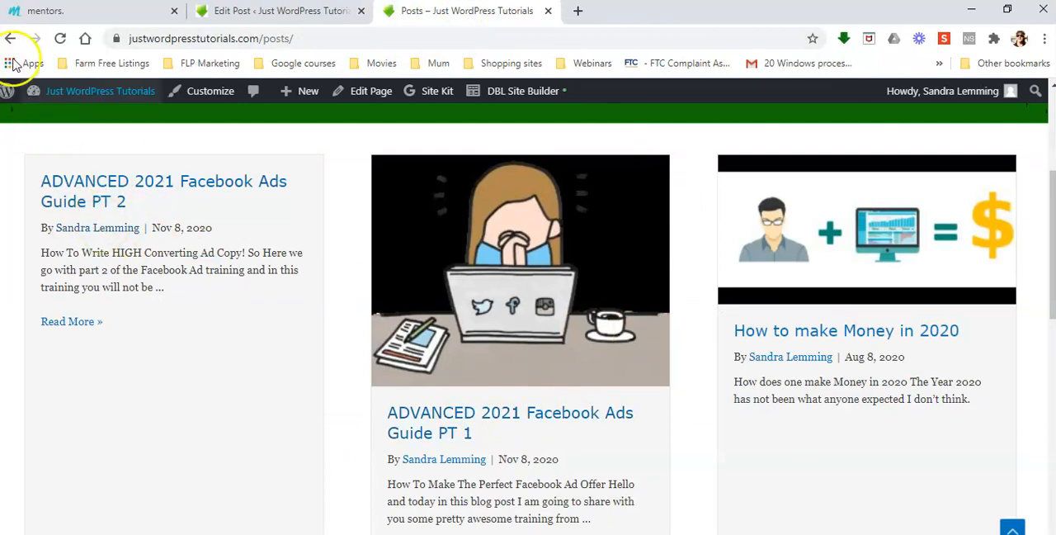
{"action": "left_click", "coordinate": [62, 41]}
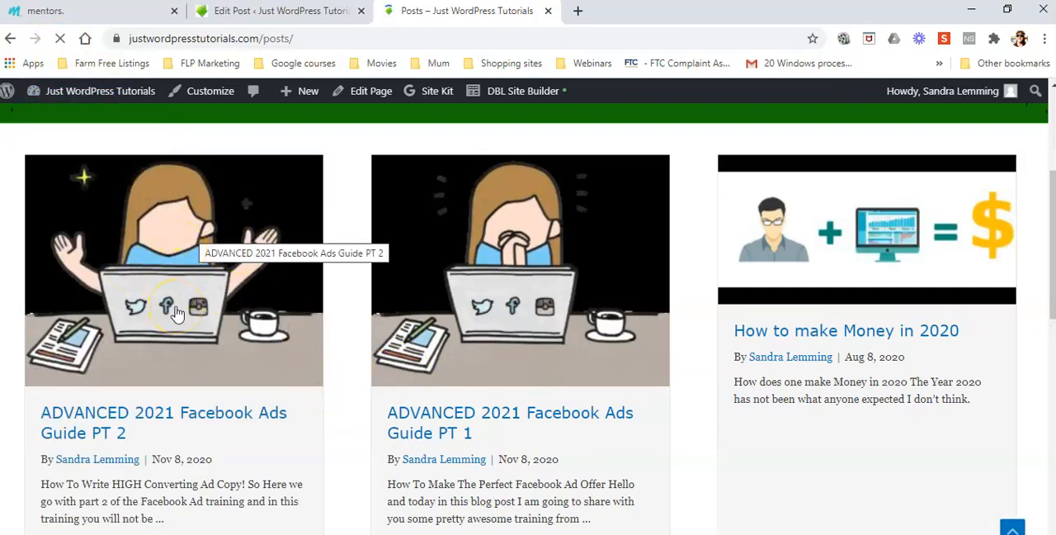
{"action": "scroll", "coordinate": [673, 356], "scroll_direction": "up", "scroll_amount": 3}
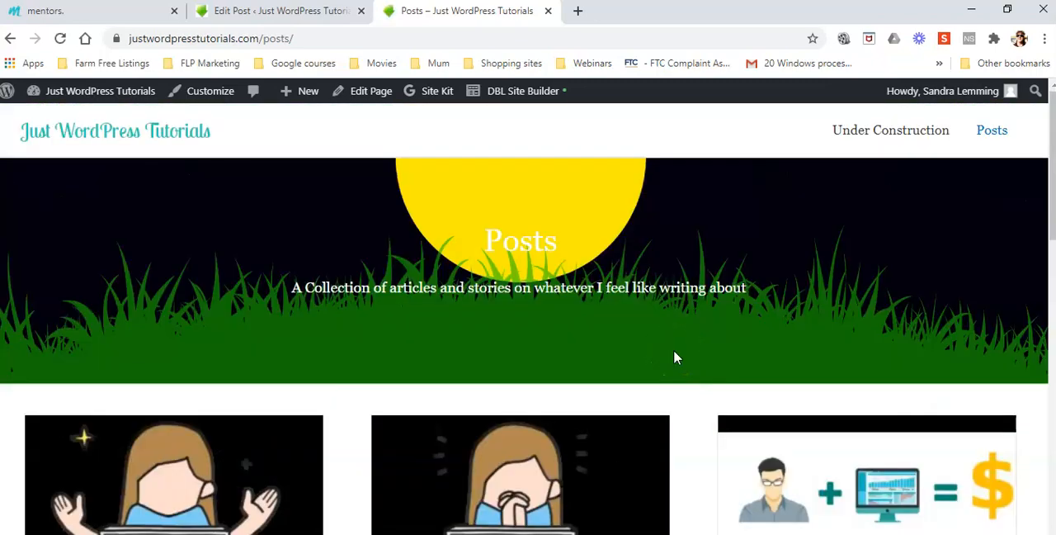
{"action": "scroll", "coordinate": [673, 357], "scroll_direction": "down", "scroll_amount": 5}
{"action": "scroll", "coordinate": [673, 356], "scroll_direction": "down", "scroll_amount": 5}
{"action": "scroll", "coordinate": [673, 356], "scroll_direction": "up", "scroll_amount": 10}
{"action": "scroll", "coordinate": [673, 357], "scroll_direction": "down", "scroll_amount": 2}
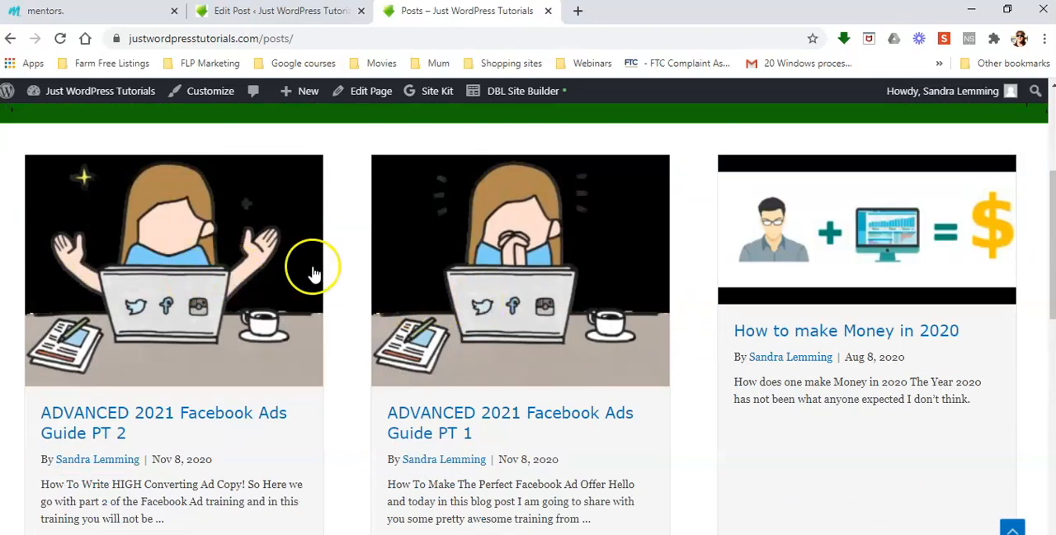
{"action": "scroll", "coordinate": [497, 295], "scroll_direction": "down", "scroll_amount": 2}
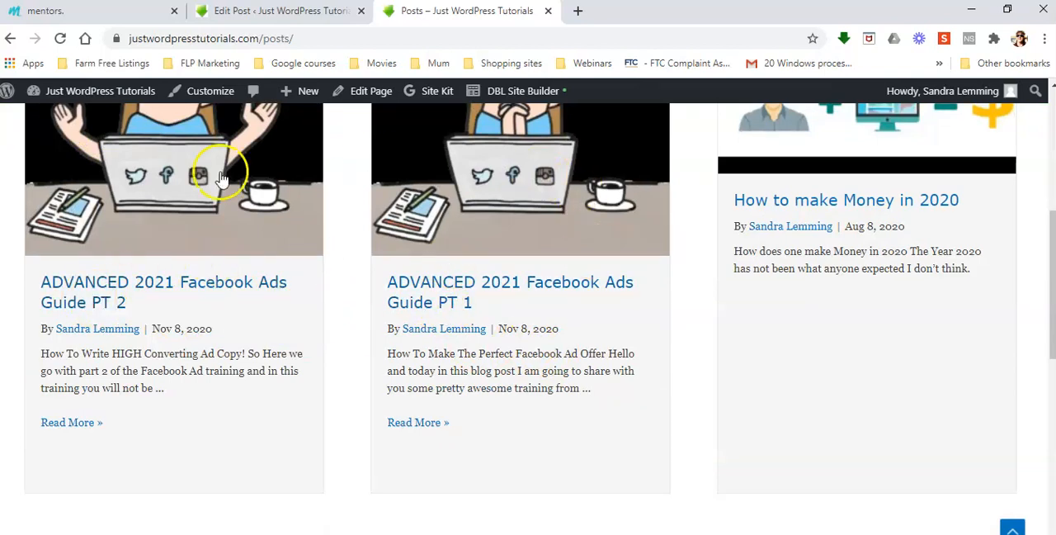
{"action": "scroll", "coordinate": [471, 302], "scroll_direction": "up", "scroll_amount": 2}
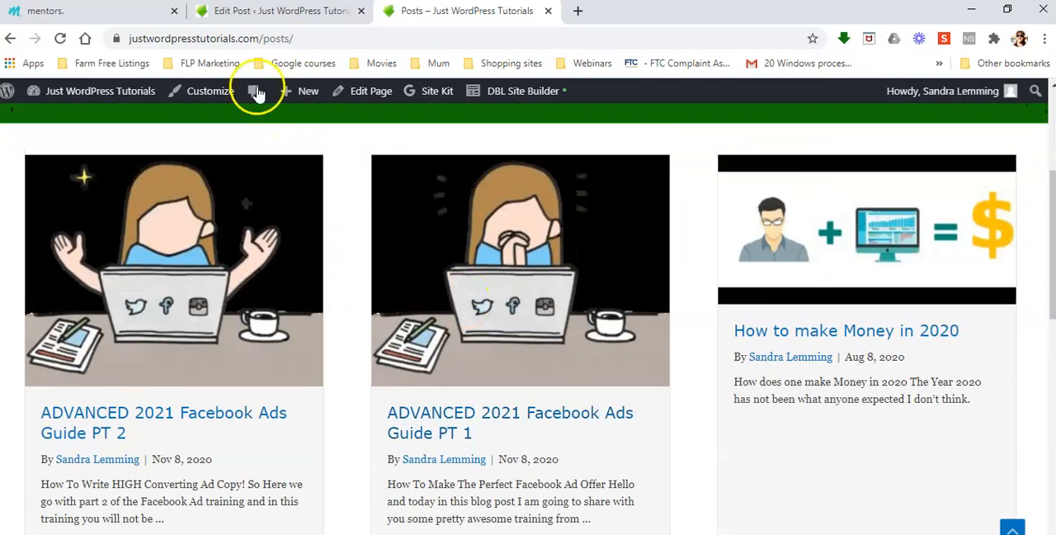
Open the full Facebook Ads Guide PT 1 post from the site's Posts page and copy its web address.
{"action": "left_click", "coordinate": [289, 11]}
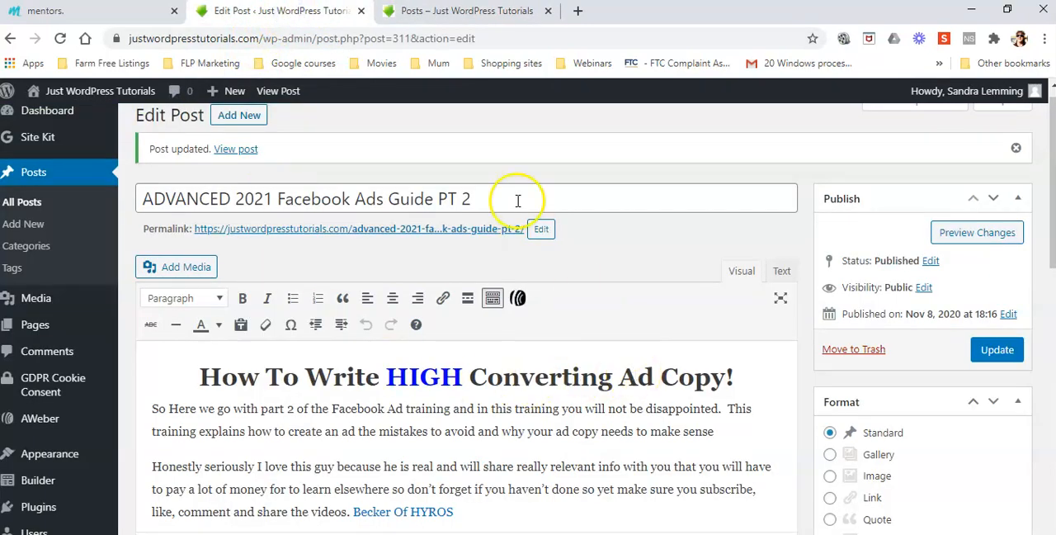
{"action": "scroll", "coordinate": [576, 312], "scroll_direction": "down", "scroll_amount": 10}
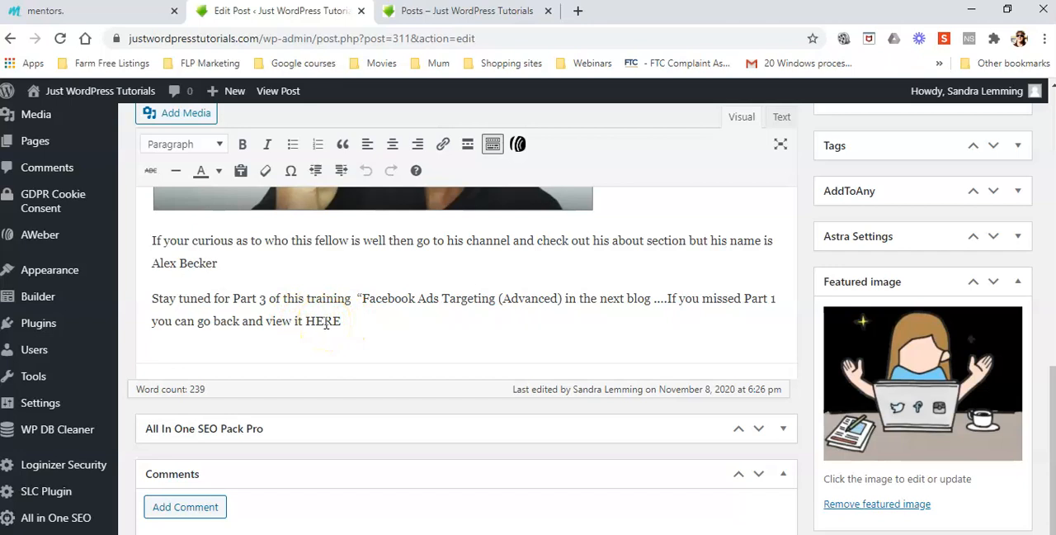
{"action": "left_click", "coordinate": [468, 15]}
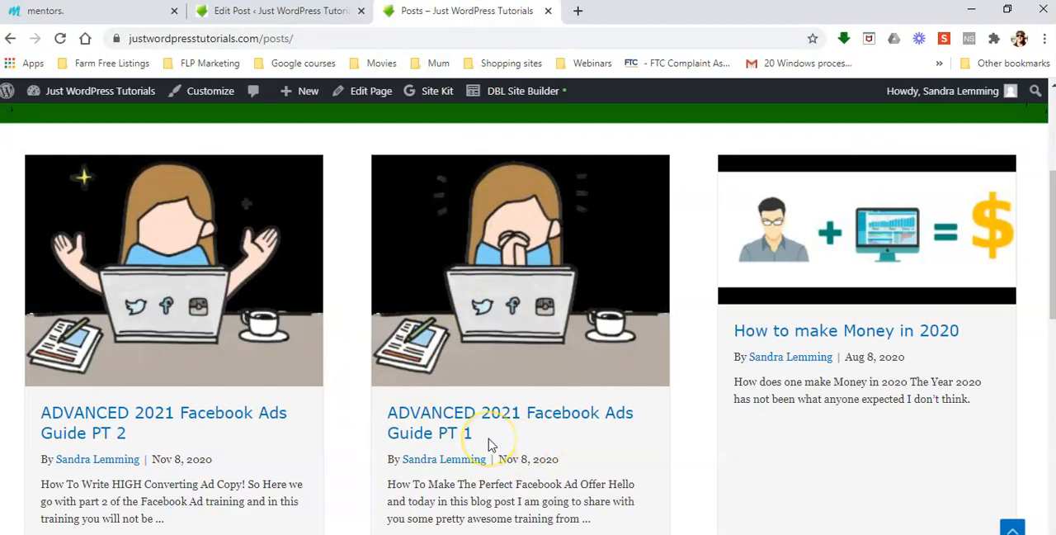
{"action": "scroll", "coordinate": [536, 432], "scroll_direction": "down", "scroll_amount": 3}
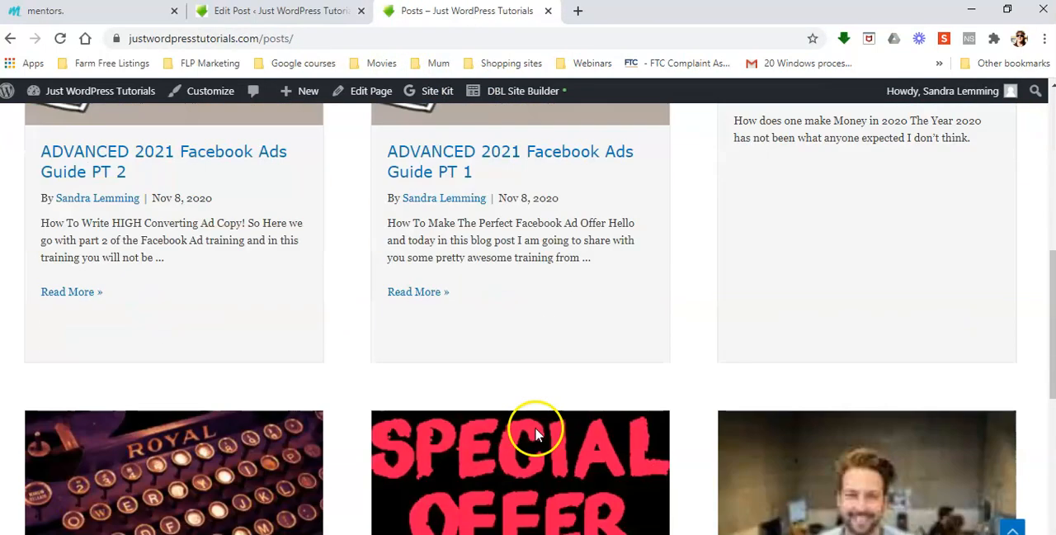
{"action": "left_click", "coordinate": [426, 293]}
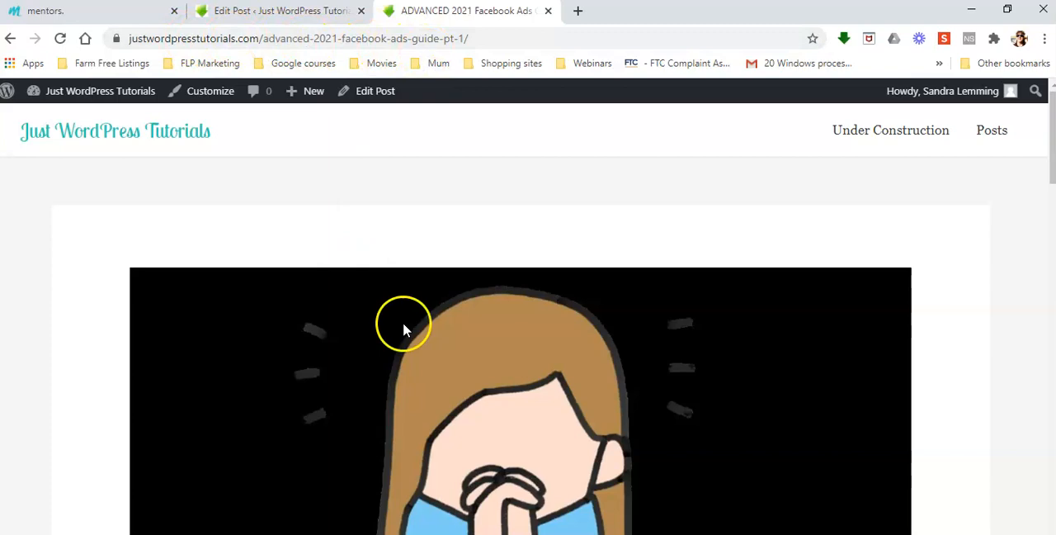
{"action": "scroll", "coordinate": [488, 355], "scroll_direction": "down", "scroll_amount": 1}
{"action": "scroll", "coordinate": [489, 355], "scroll_direction": "down", "scroll_amount": 20}
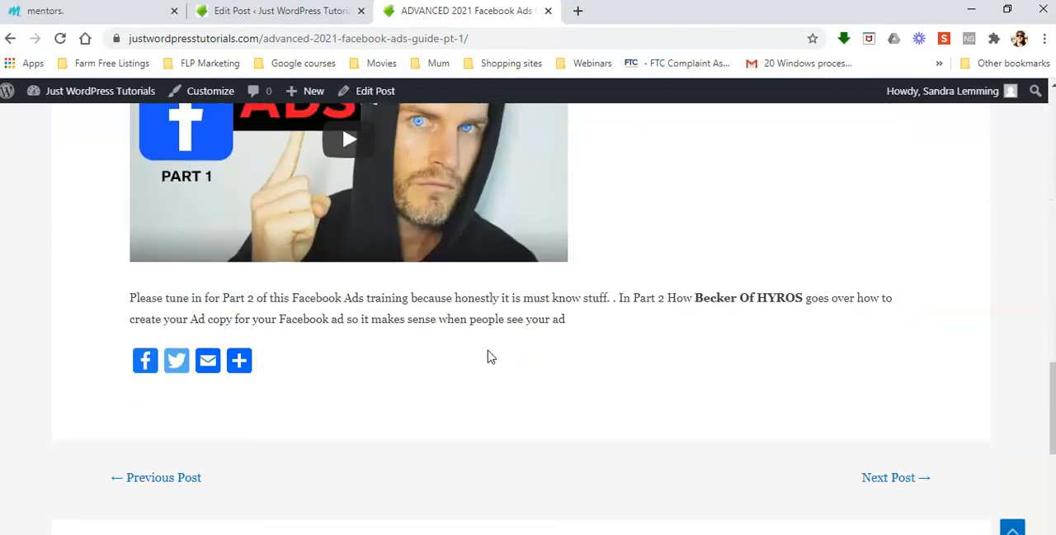
{"action": "scroll", "coordinate": [488, 355], "scroll_direction": "up", "scroll_amount": 20}
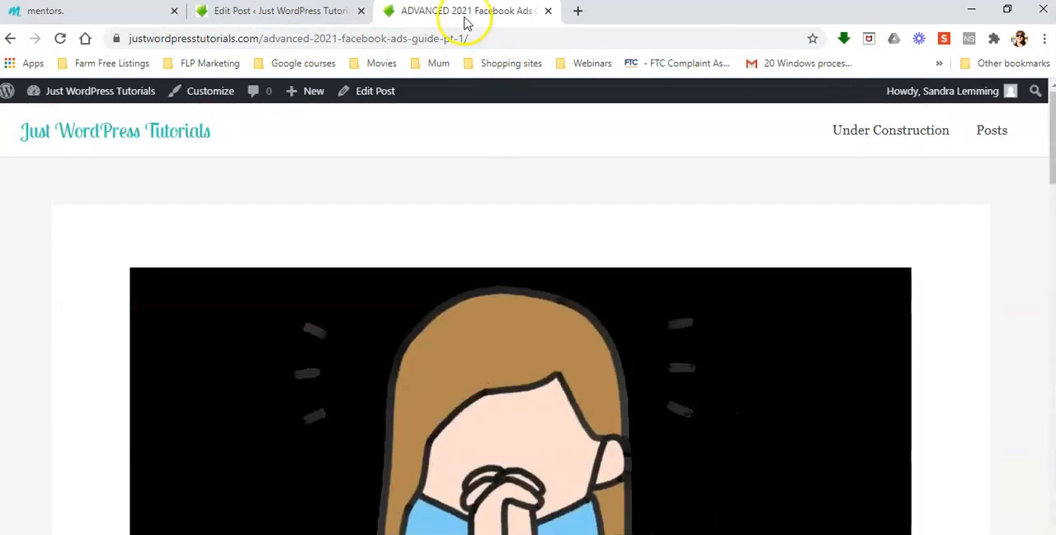
{"action": "left_click", "coordinate": [468, 38]}
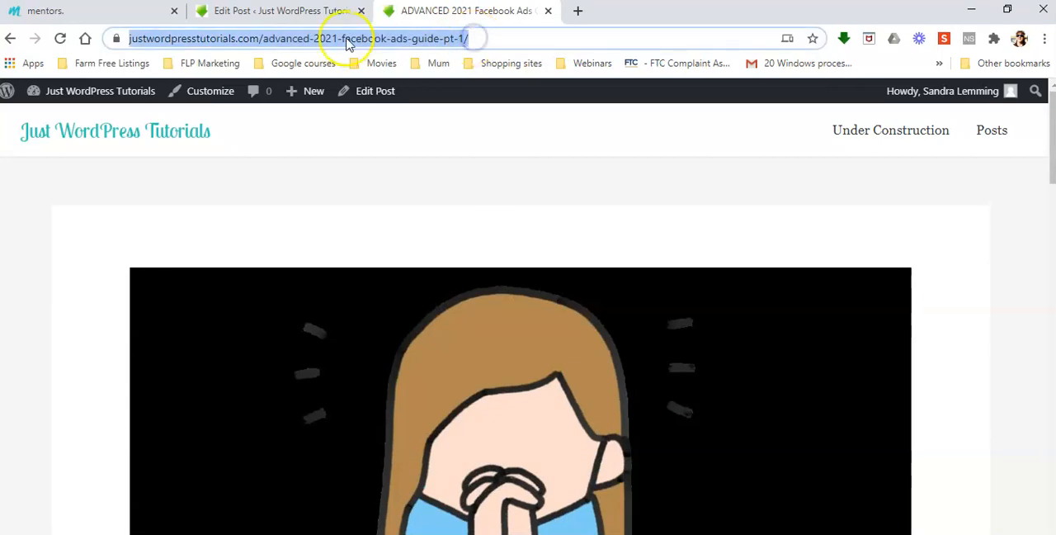
{"action": "right_click", "coordinate": [297, 37]}
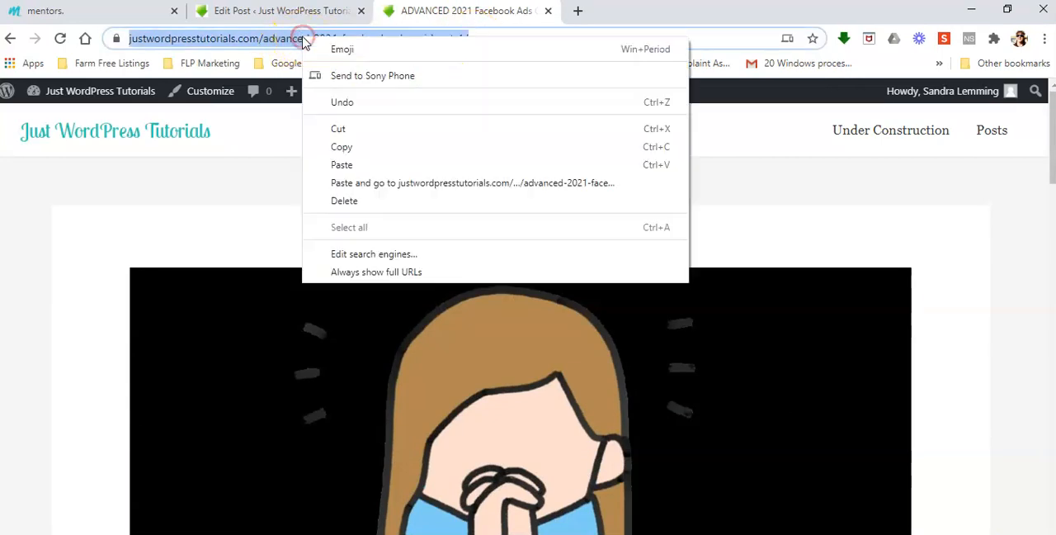
{"action": "left_click", "coordinate": [361, 154]}
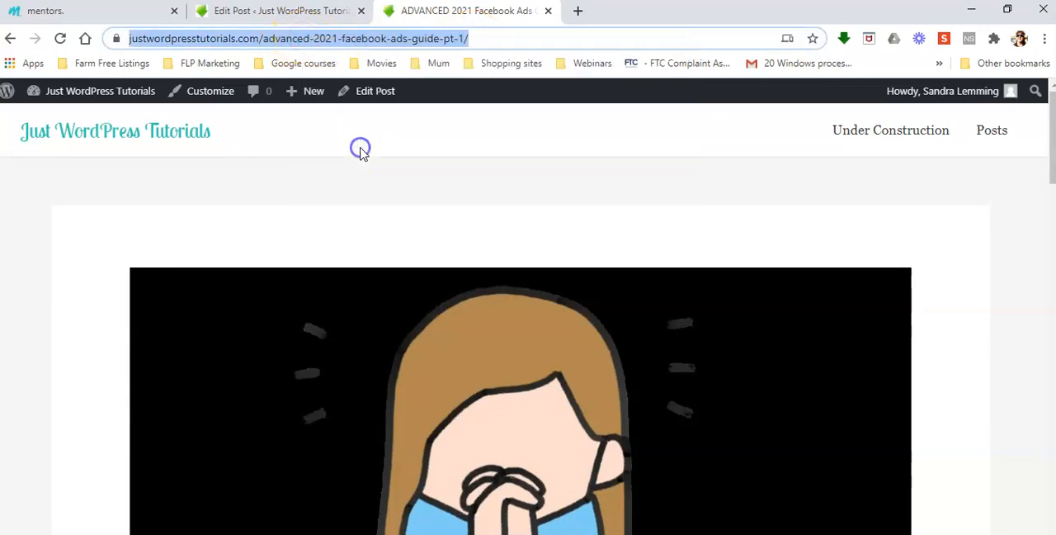
In the PT 2 post's last paragraph, link the word HERE to justwordpresstutorials.com/advanced-2021-facebook-ads-guide-pt-1/ and update the post.
{"action": "left_click", "coordinate": [257, 13]}
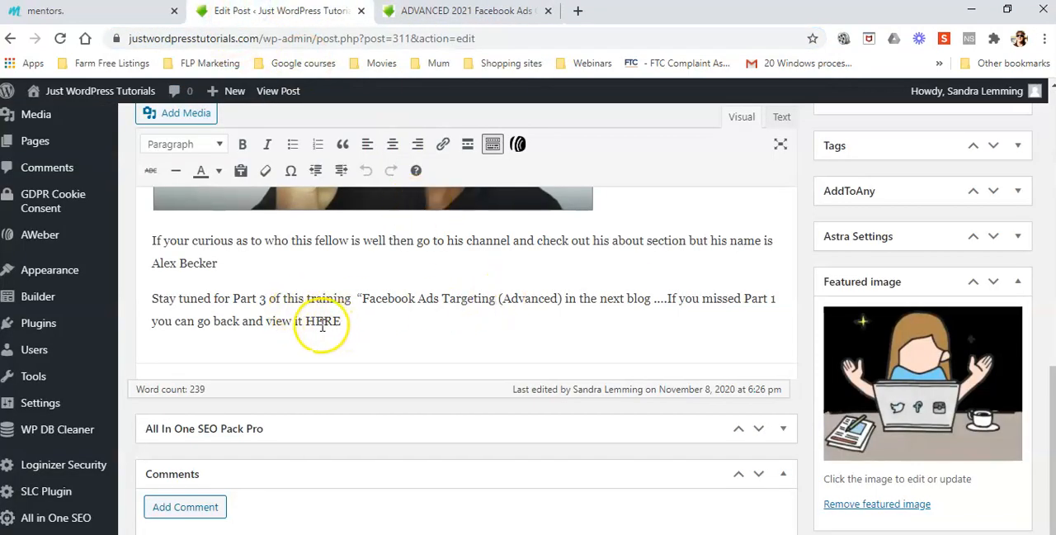
{"action": "left_click_drag", "start_coordinate": [343, 320], "coordinate": [307, 321]}
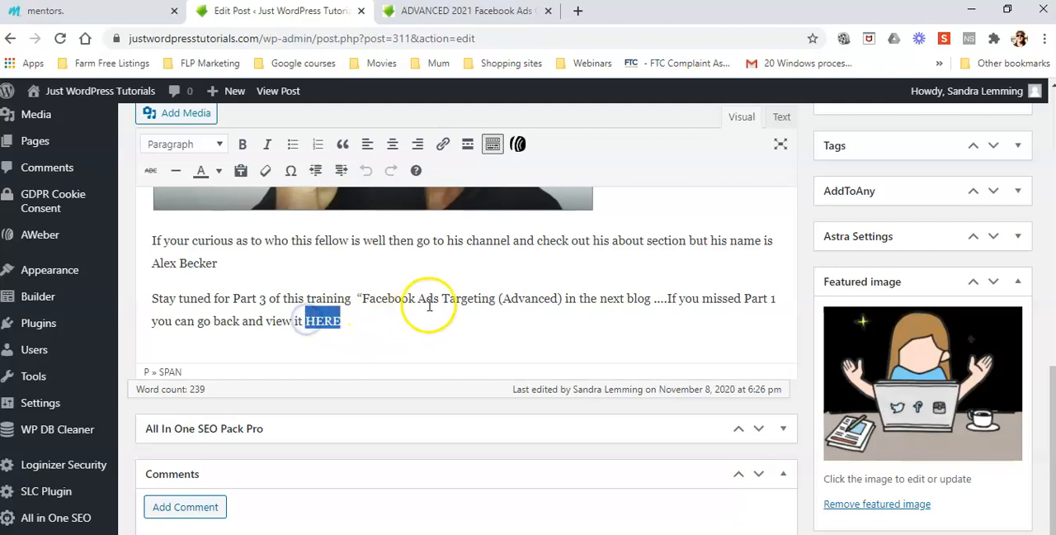
{"action": "left_click", "coordinate": [442, 145]}
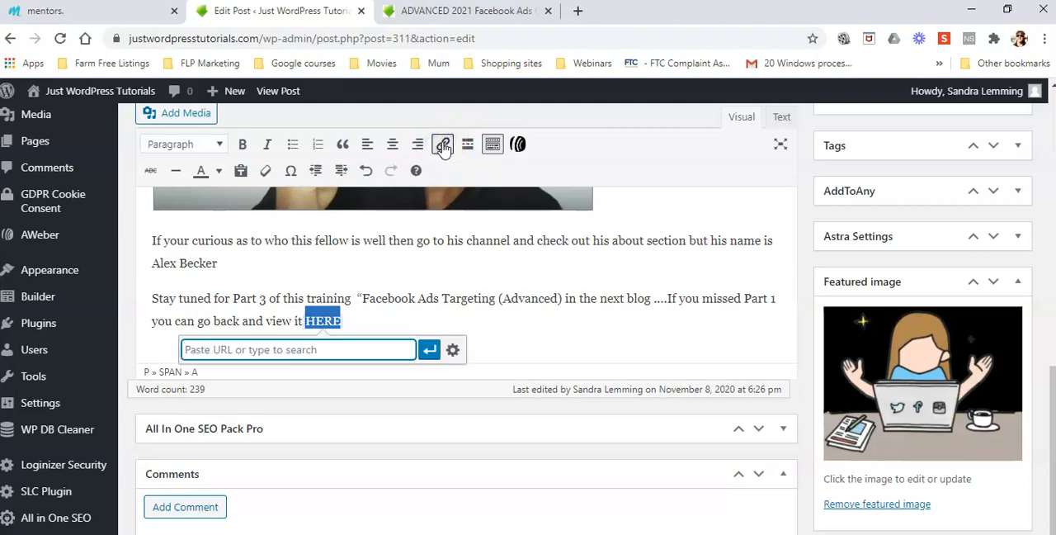
{"action": "left_click", "coordinate": [453, 352]}
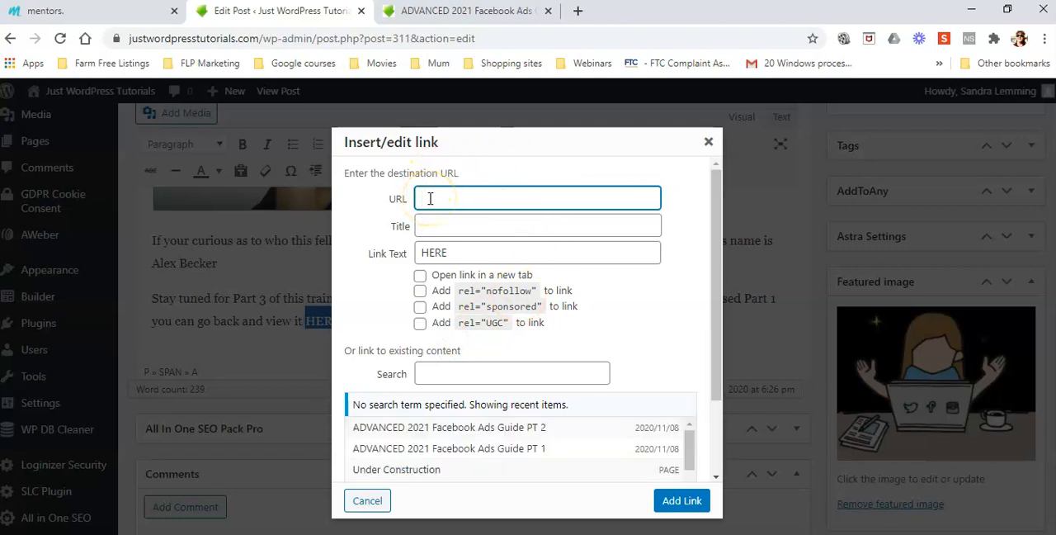
{"action": "right_click", "coordinate": [430, 198]}
{"action": "left_click", "coordinate": [504, 321]}
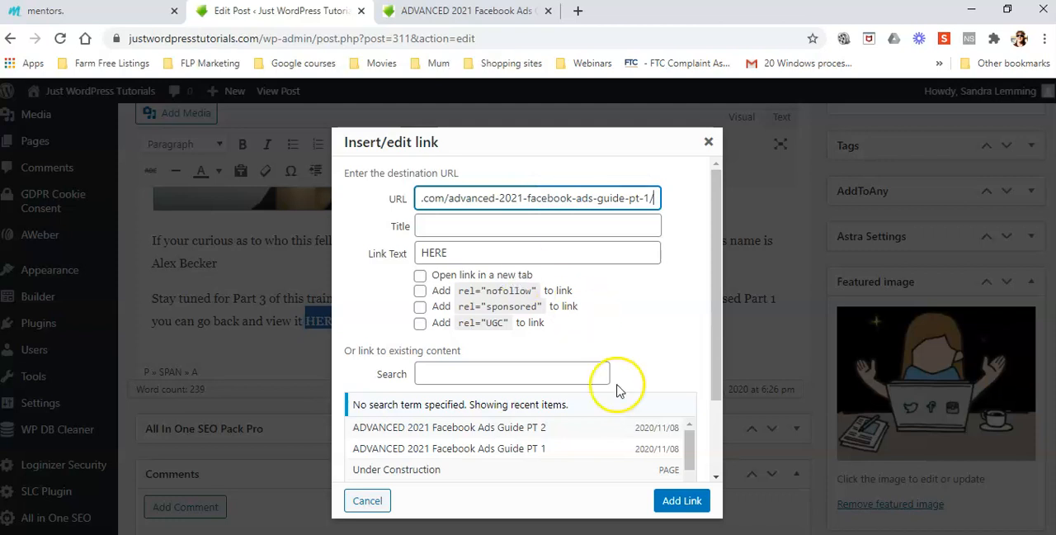
{"action": "left_click", "coordinate": [678, 501]}
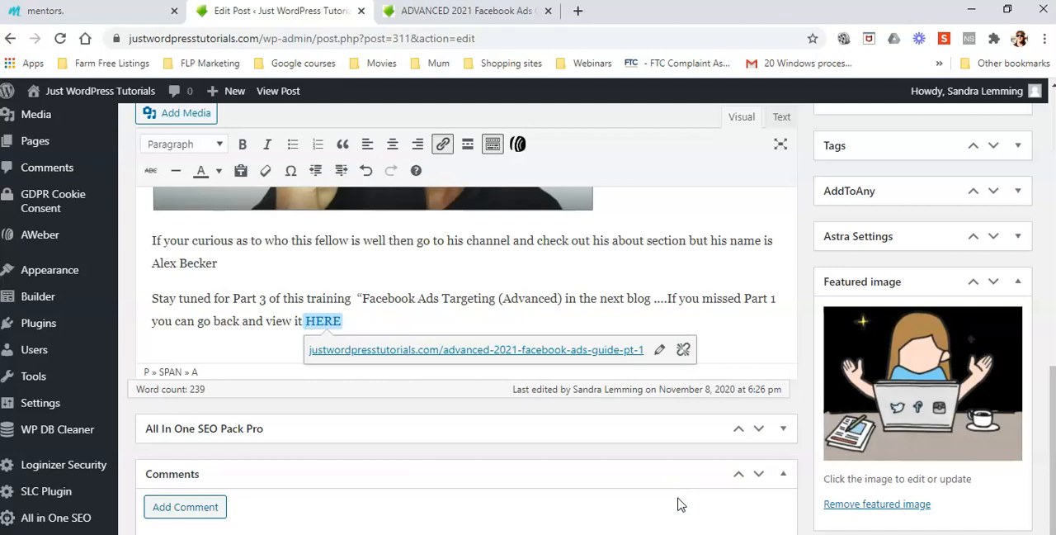
{"action": "left_click", "coordinate": [306, 321]}
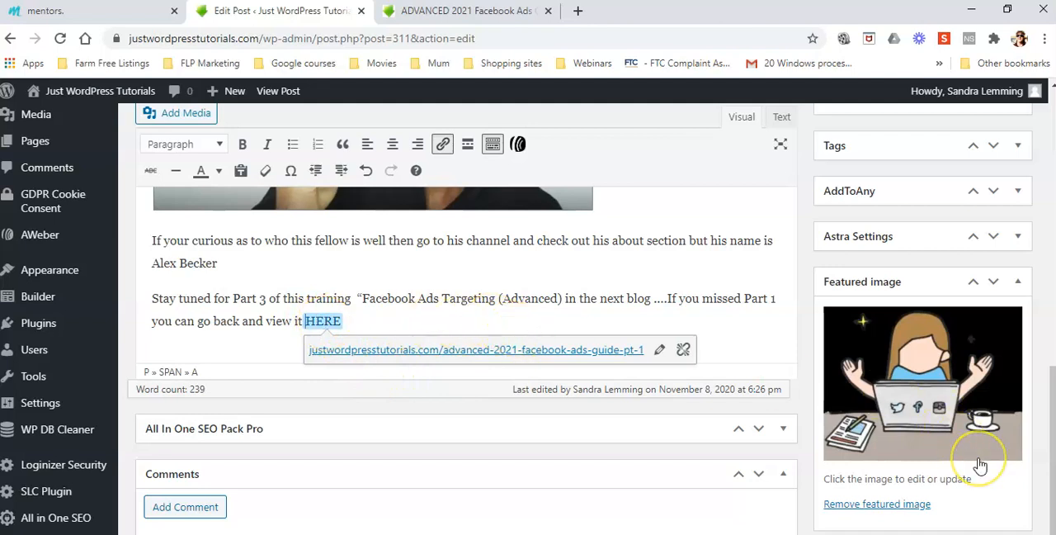
{"action": "scroll", "coordinate": [980, 466], "scroll_direction": "up", "scroll_amount": 10}
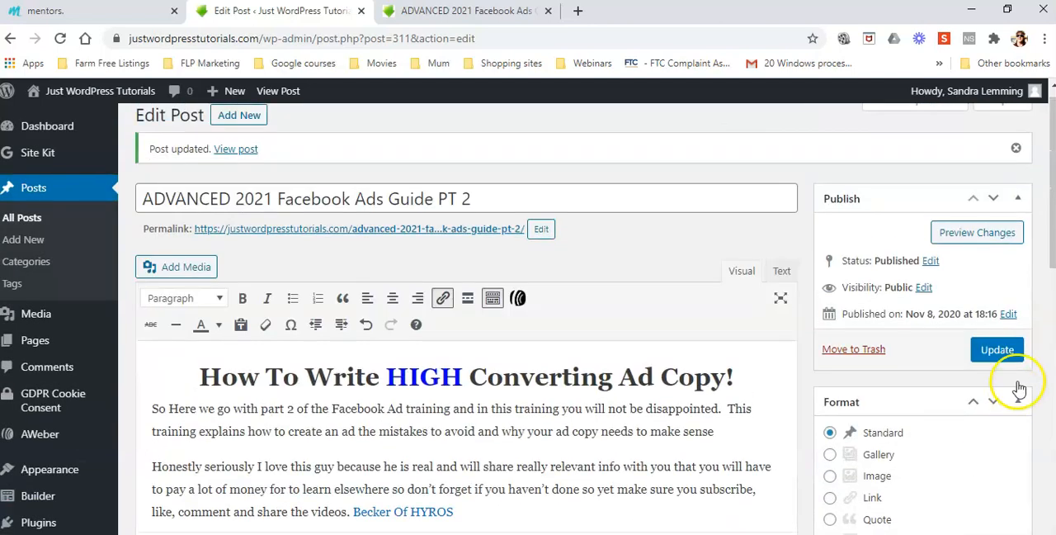
{"action": "left_click", "coordinate": [996, 350]}
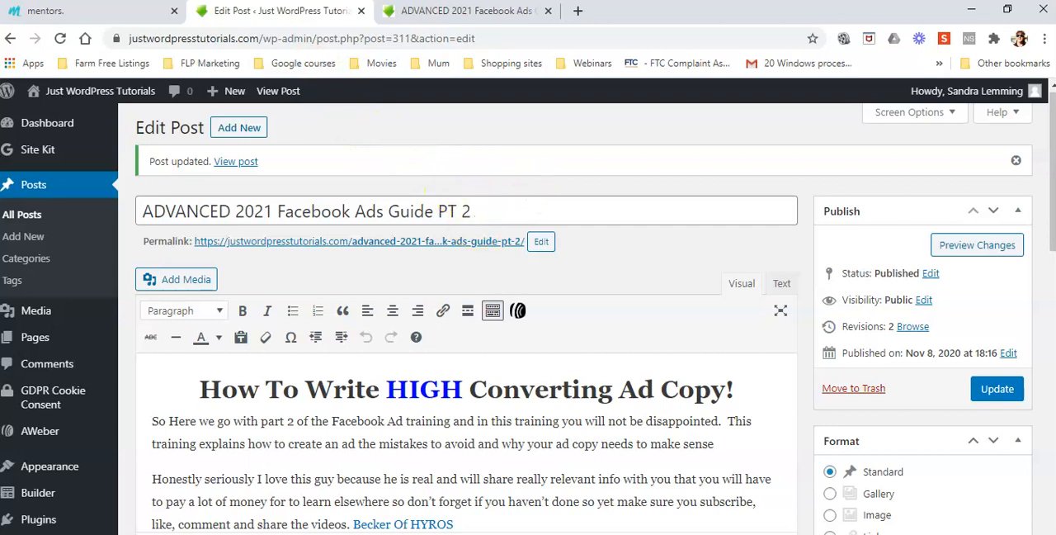
Open the published Facebook Ads Guide PT 2 post from the Posts page and check the HERE link below its video.
{"action": "left_click", "coordinate": [462, 11]}
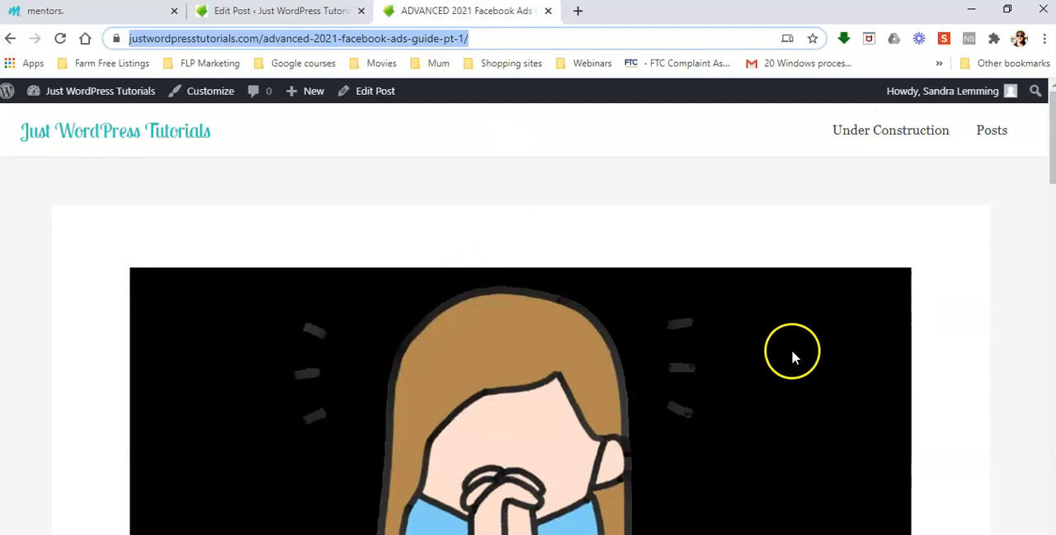
{"action": "left_click", "coordinate": [981, 138]}
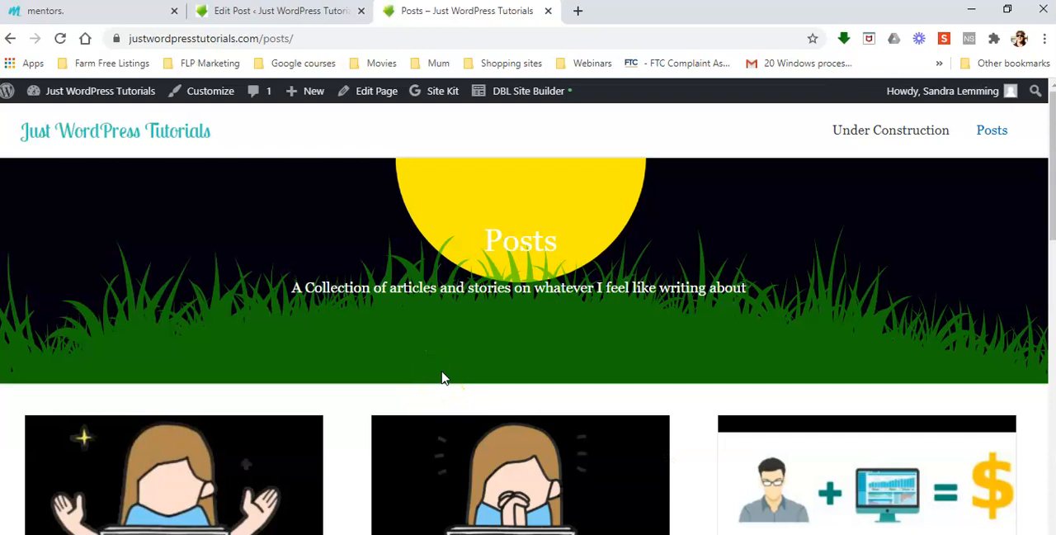
{"action": "scroll", "coordinate": [441, 378], "scroll_direction": "down", "scroll_amount": 5}
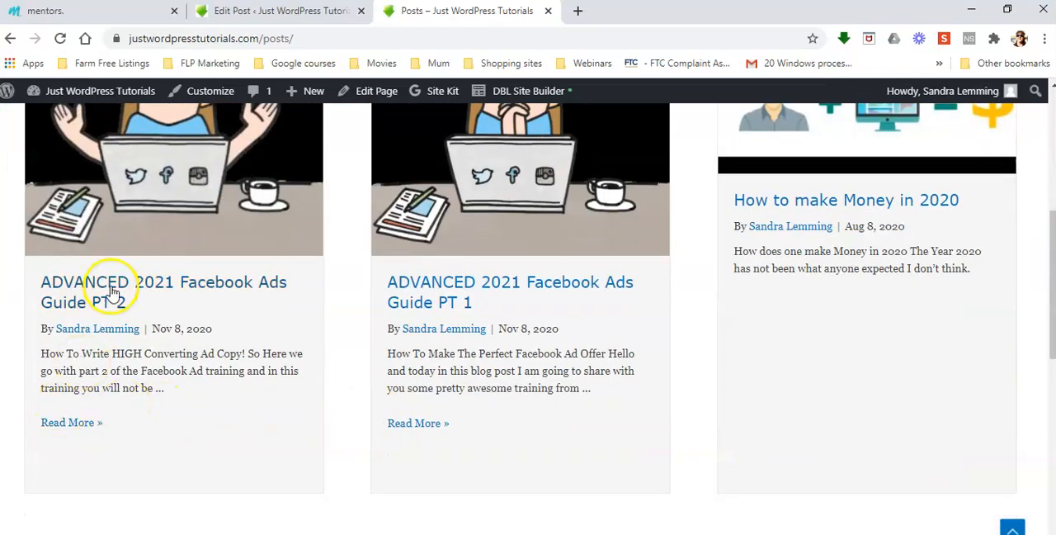
{"action": "left_click", "coordinate": [71, 424]}
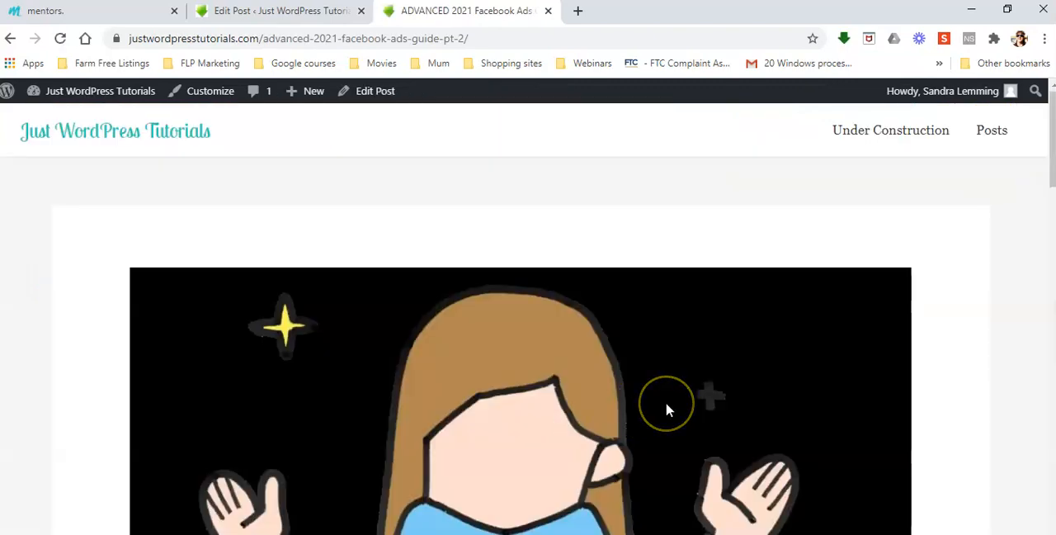
{"action": "scroll", "coordinate": [664, 404], "scroll_direction": "down", "scroll_amount": 4}
{"action": "scroll", "coordinate": [668, 410], "scroll_direction": "down", "scroll_amount": 8}
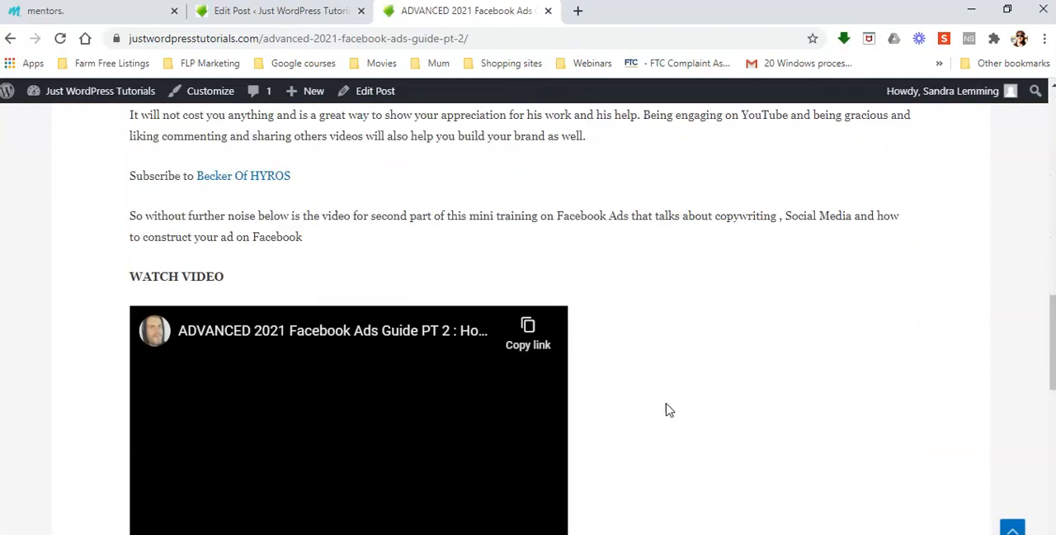
{"action": "scroll", "coordinate": [664, 445], "scroll_direction": "down", "scroll_amount": 1}
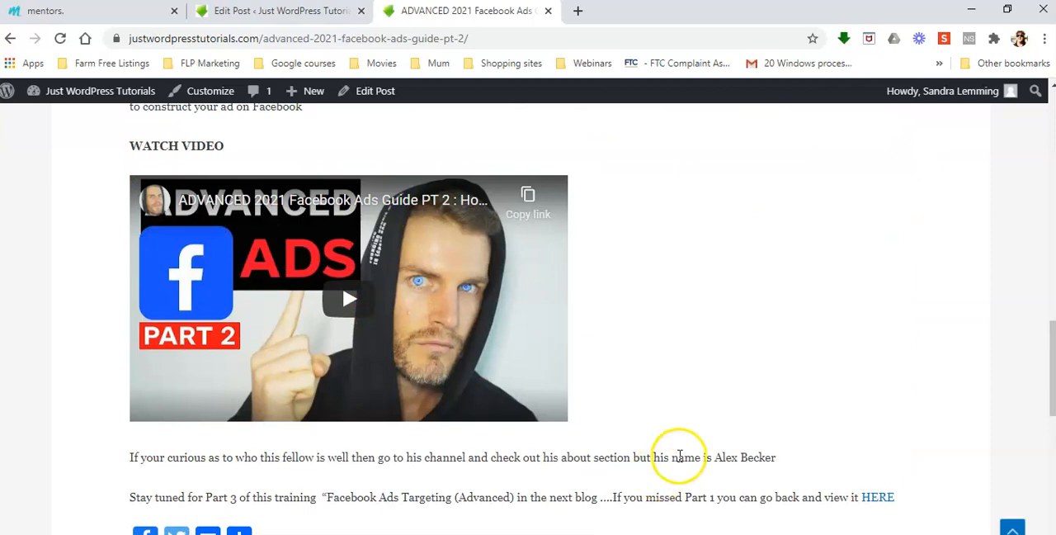
{"action": "scroll", "coordinate": [701, 450], "scroll_direction": "down", "scroll_amount": 1}
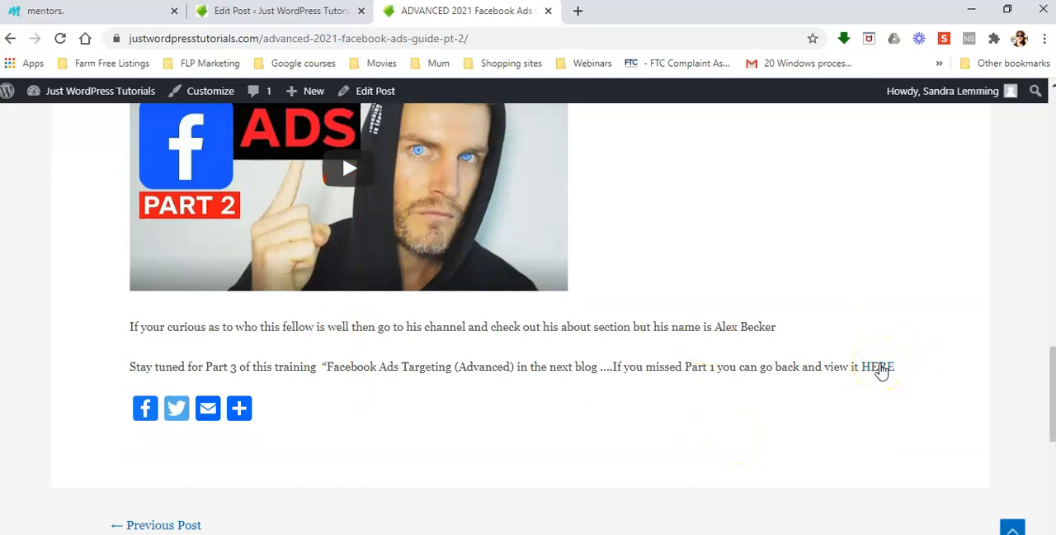
Test the HERE link in the published PT 2 post and look through the linked PT 1 post down to its closing paragraph.
{"action": "scroll", "coordinate": [486, 462], "scroll_direction": "up", "scroll_amount": 10}
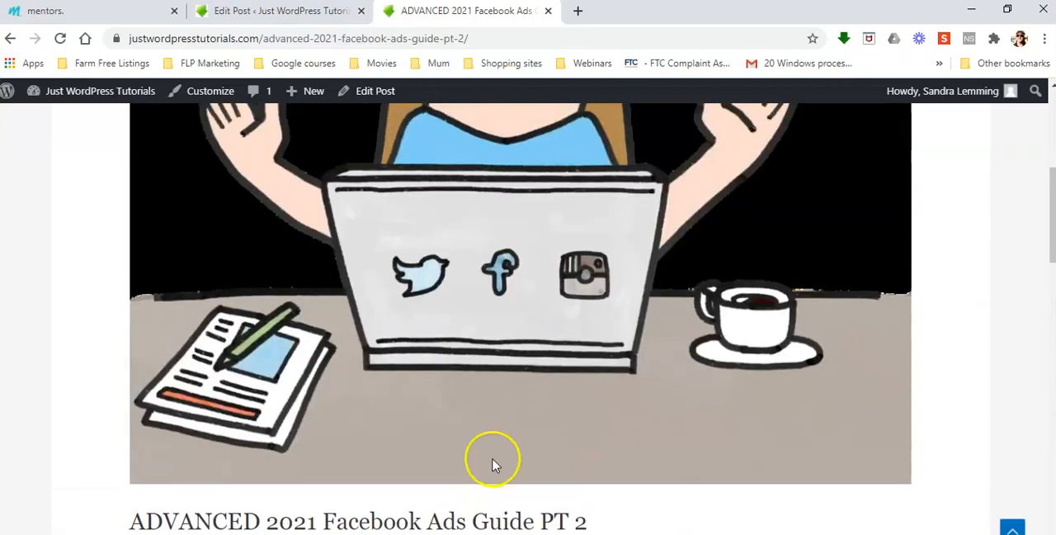
{"action": "scroll", "coordinate": [492, 464], "scroll_direction": "down", "scroll_amount": 2}
{"action": "scroll", "coordinate": [603, 330], "scroll_direction": "up", "scroll_amount": 4}
{"action": "scroll", "coordinate": [595, 344], "scroll_direction": "down", "scroll_amount": 5}
{"action": "scroll", "coordinate": [595, 344], "scroll_direction": "down", "scroll_amount": 9}
{"action": "left_click", "coordinate": [879, 371]}
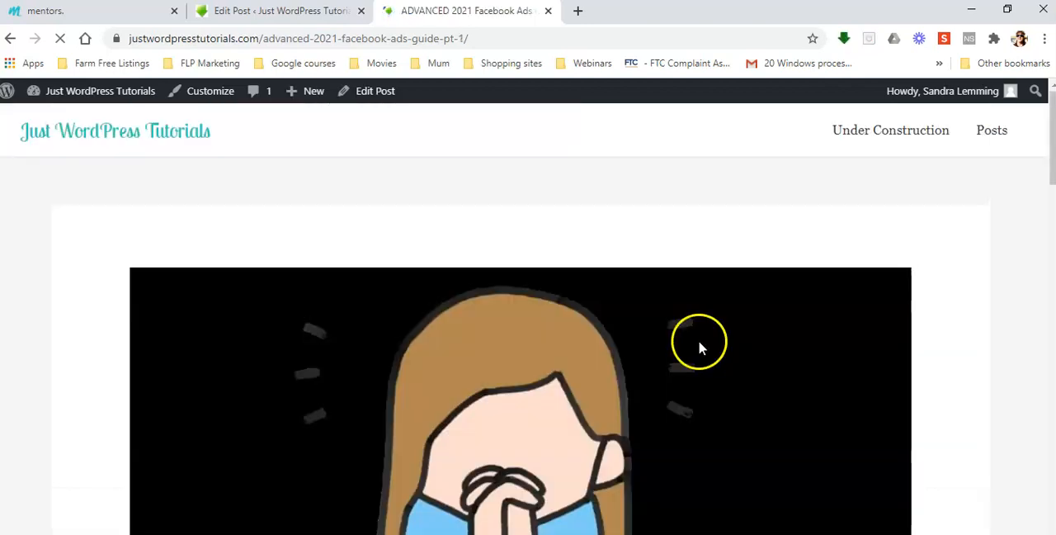
{"action": "scroll", "coordinate": [462, 314], "scroll_direction": "down", "scroll_amount": 3}
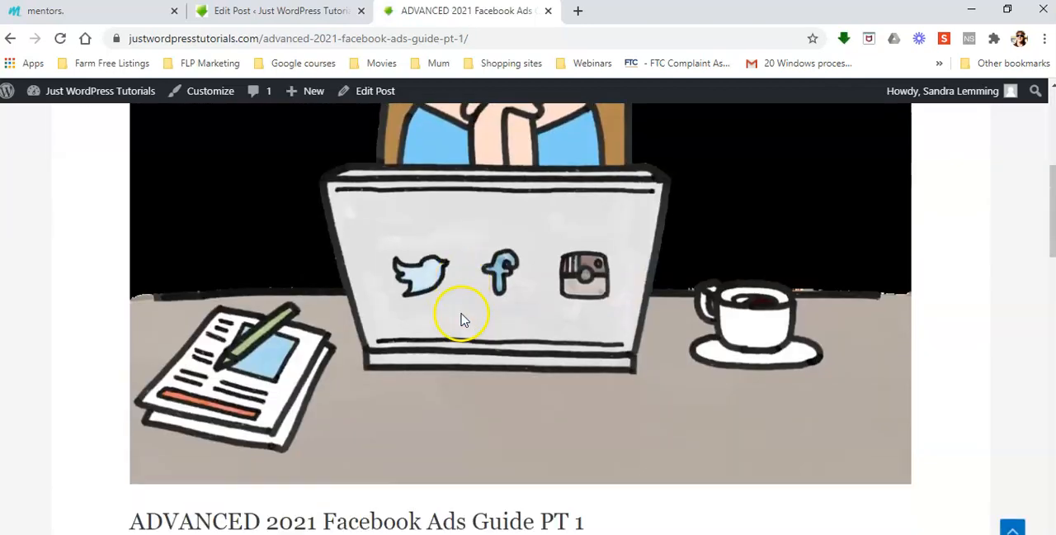
{"action": "scroll", "coordinate": [540, 246], "scroll_direction": "down", "scroll_amount": 3}
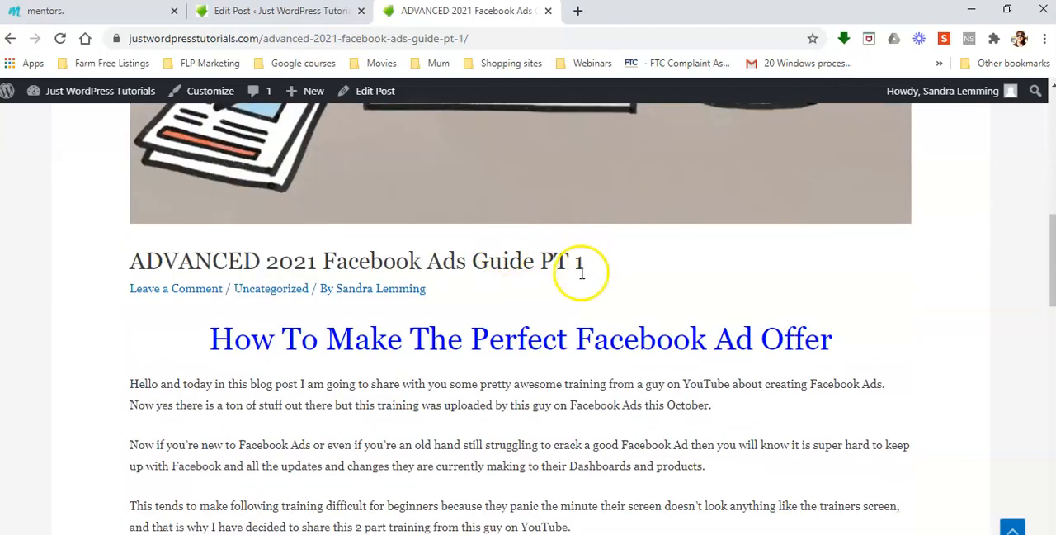
{"action": "scroll", "coordinate": [579, 277], "scroll_direction": "down", "scroll_amount": 6}
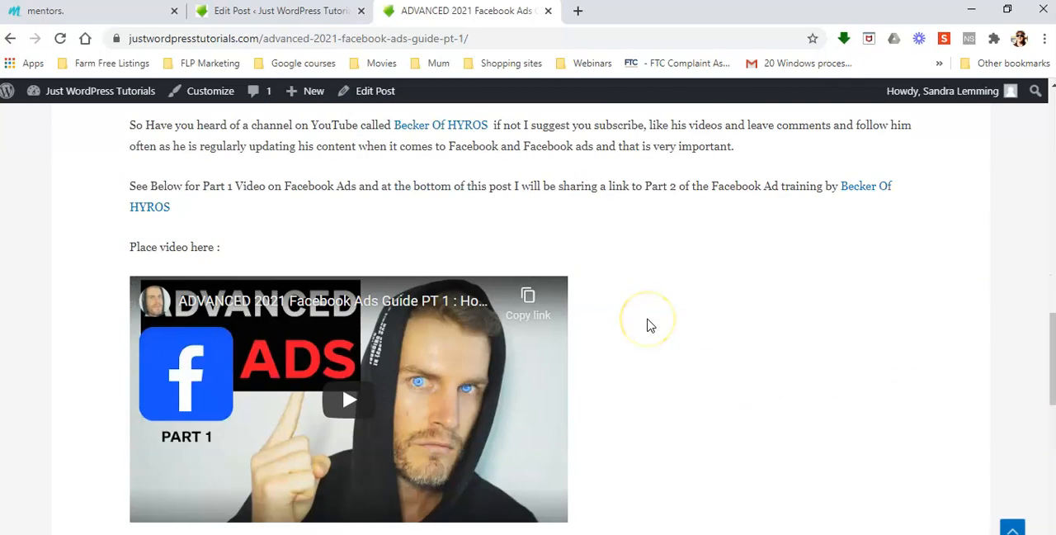
{"action": "scroll", "coordinate": [666, 319], "scroll_direction": "down", "scroll_amount": 3}
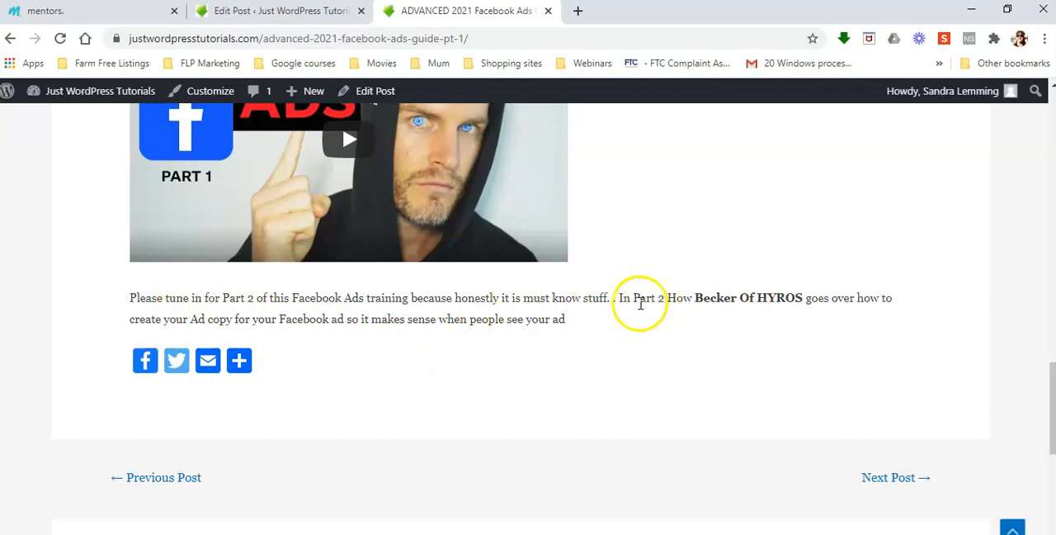
Open the ADVANCED 2021 Facebook Ads Guide PT 1 post for editing from the list of all posts.
{"action": "left_click", "coordinate": [260, 13]}
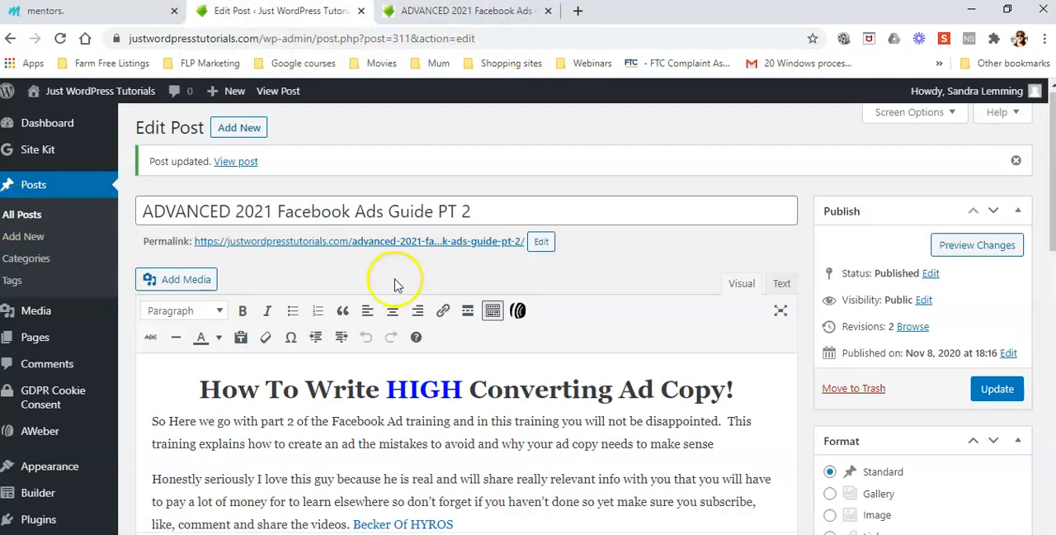
{"action": "left_click", "coordinate": [18, 217]}
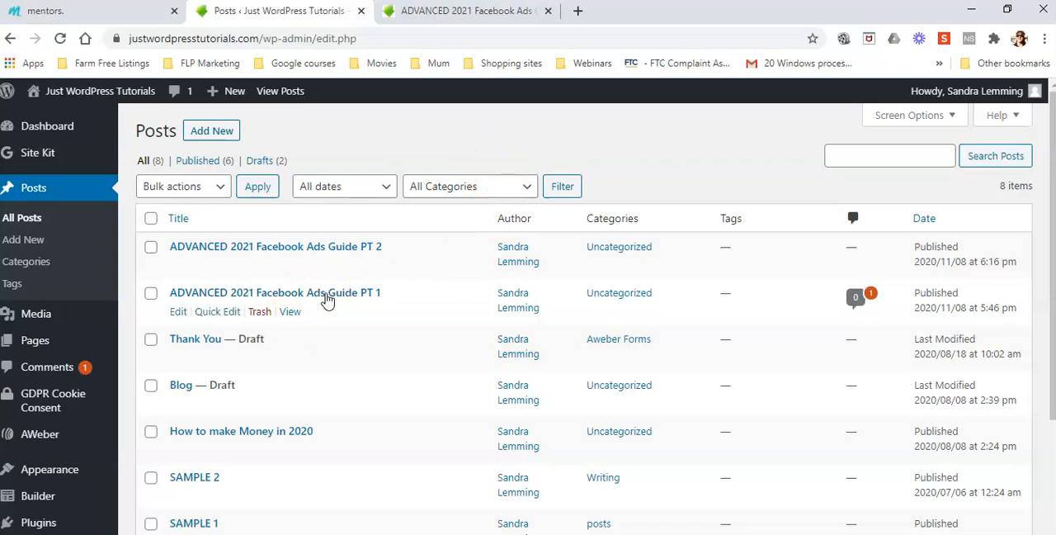
{"action": "left_click", "coordinate": [179, 313]}
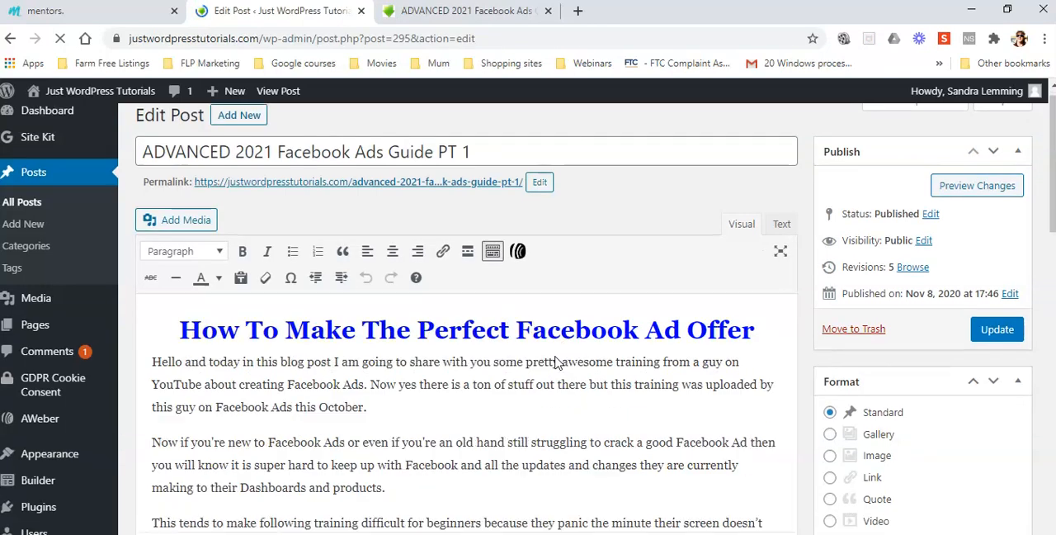
Go back to the live site's Posts page and open the full Facebook Ads Guide PT 2 post.
{"action": "left_click", "coordinate": [495, 11]}
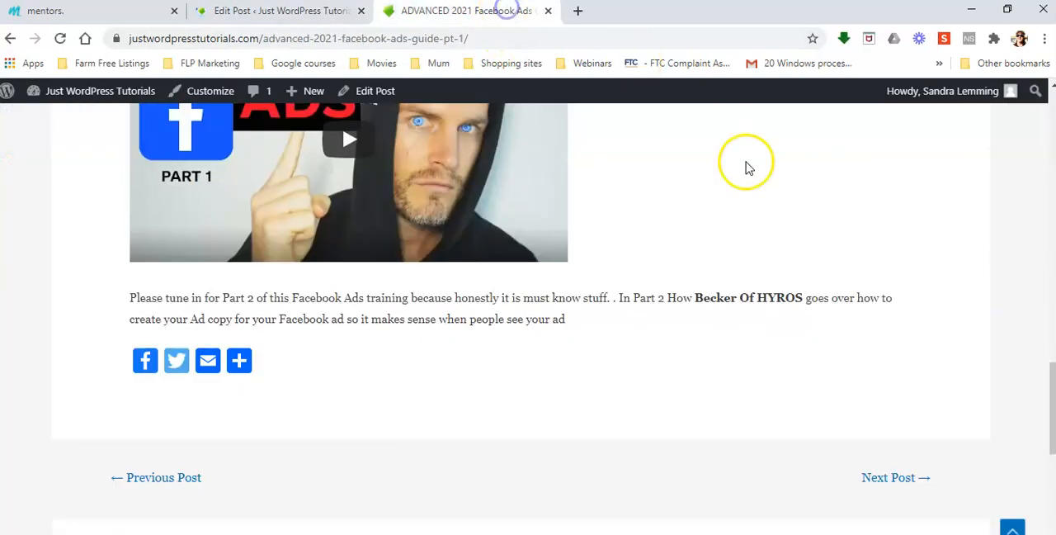
{"action": "scroll", "coordinate": [726, 245], "scroll_direction": "up", "scroll_amount": 15}
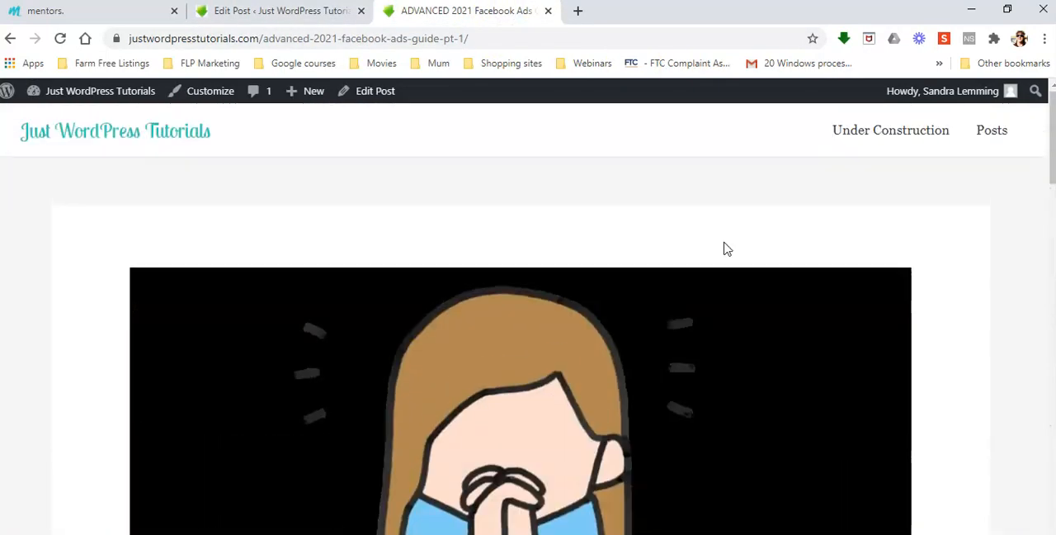
{"action": "left_click", "coordinate": [991, 132]}
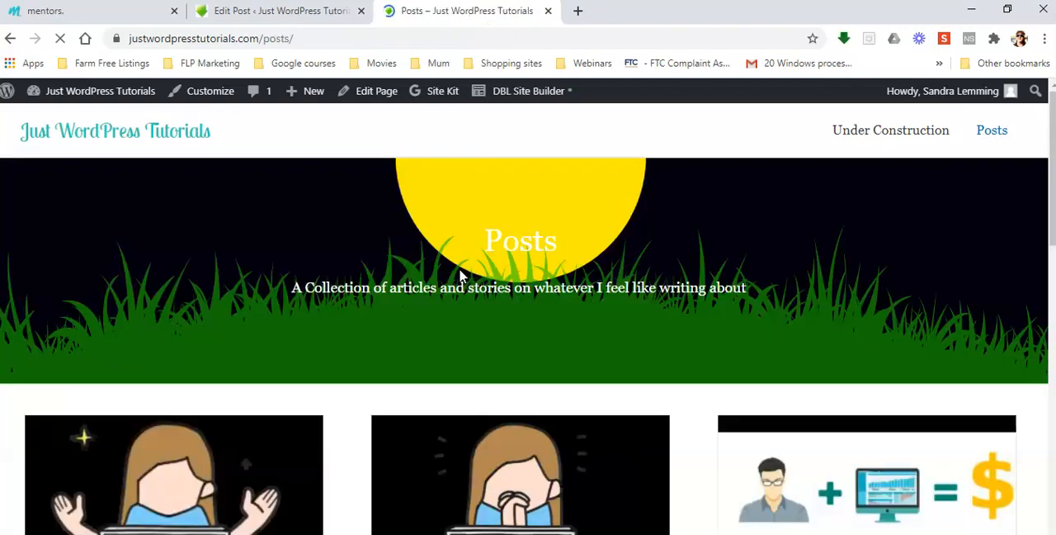
{"action": "scroll", "coordinate": [460, 271], "scroll_direction": "down", "scroll_amount": 5}
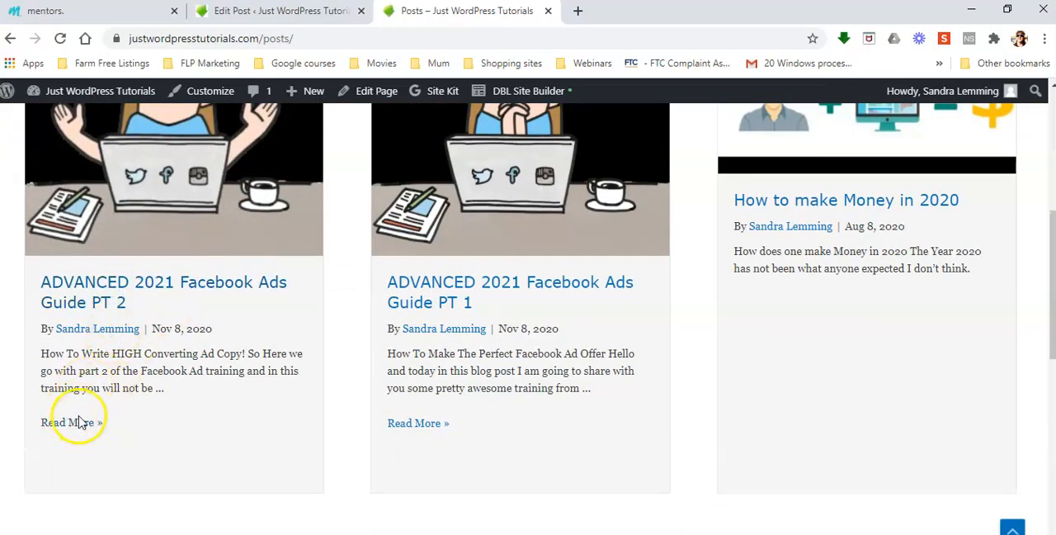
{"action": "left_click", "coordinate": [78, 423]}
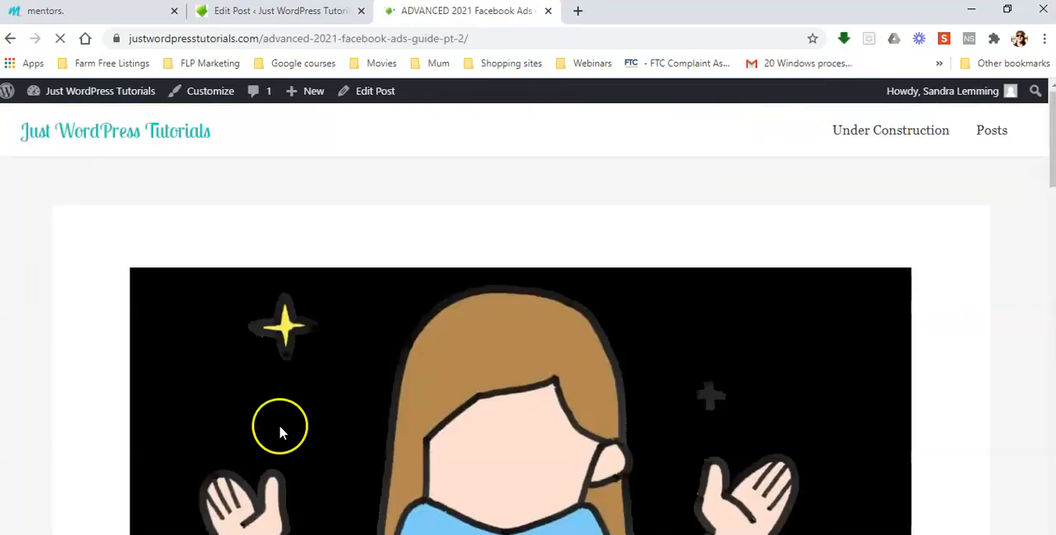
{"action": "left_click", "coordinate": [546, 260]}
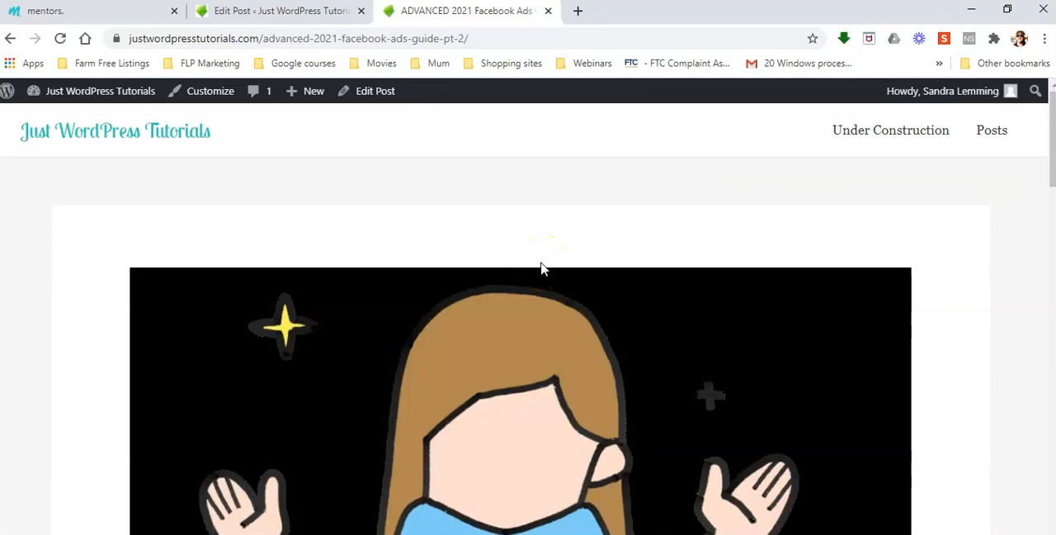
Look through the published PT 2 post and copy its web address, justwordpresstutorials.com/advanced-2021-facebook-ads-guide-pt-2/.
{"action": "scroll", "coordinate": [541, 268], "scroll_direction": "down", "scroll_amount": 5}
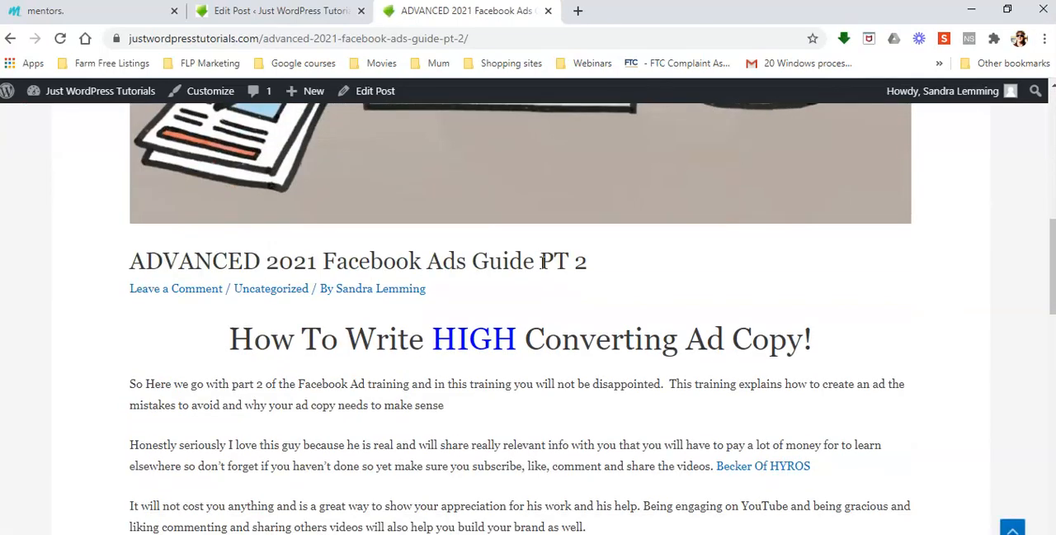
{"action": "scroll", "coordinate": [542, 261], "scroll_direction": "down", "scroll_amount": 9}
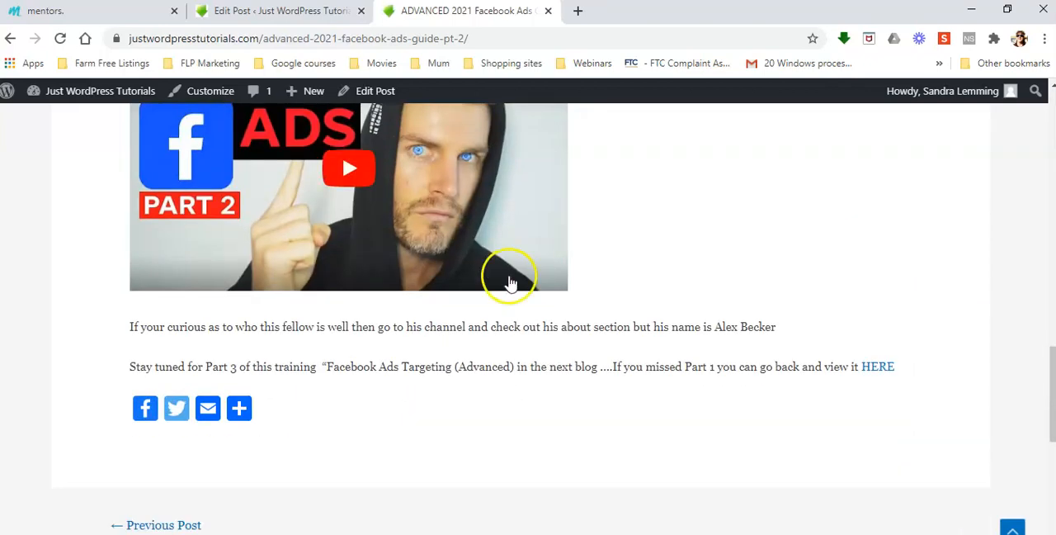
{"action": "scroll", "coordinate": [632, 306], "scroll_direction": "up", "scroll_amount": 2}
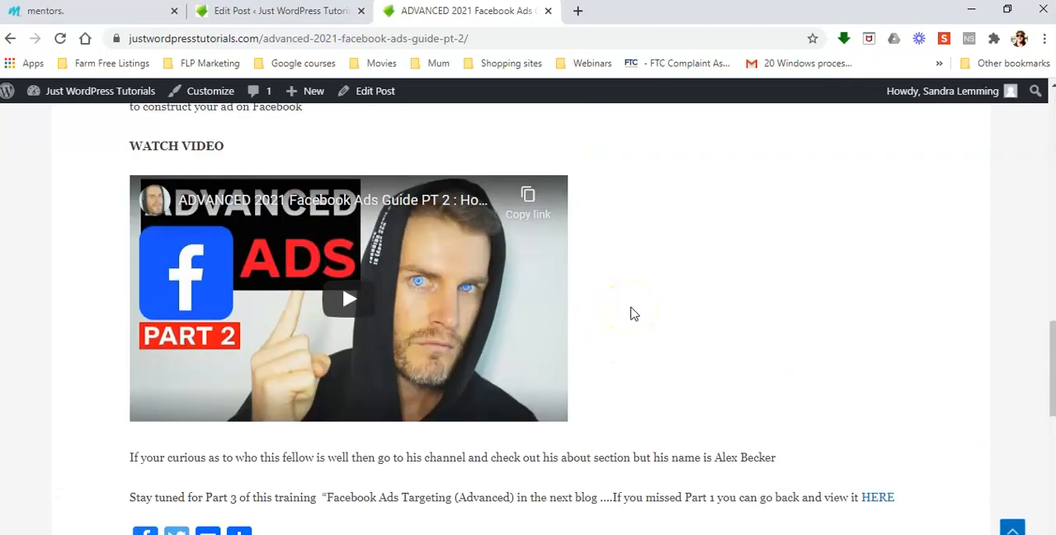
{"action": "scroll", "coordinate": [632, 313], "scroll_direction": "up", "scroll_amount": 10}
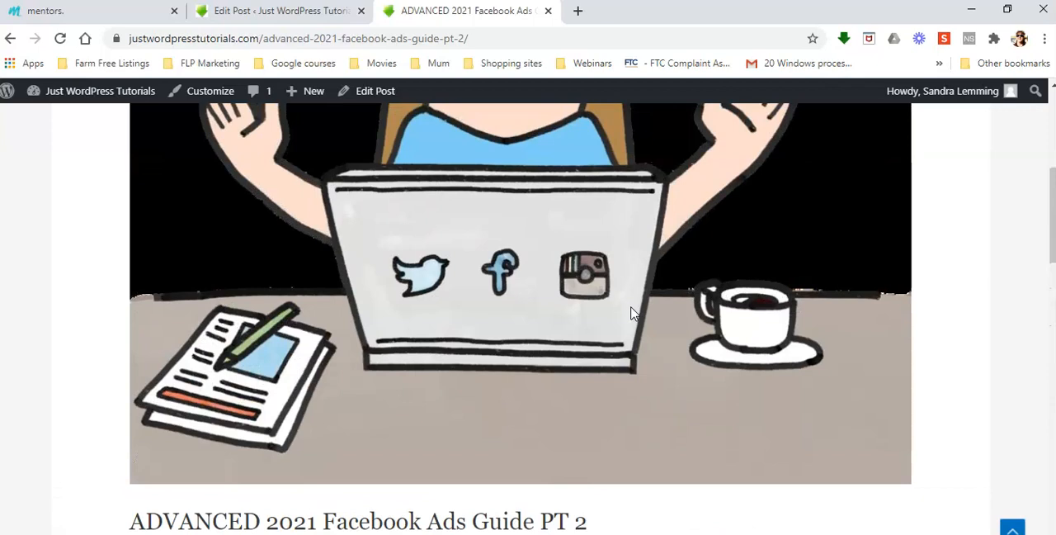
{"action": "scroll", "coordinate": [630, 314], "scroll_direction": "up", "scroll_amount": 3}
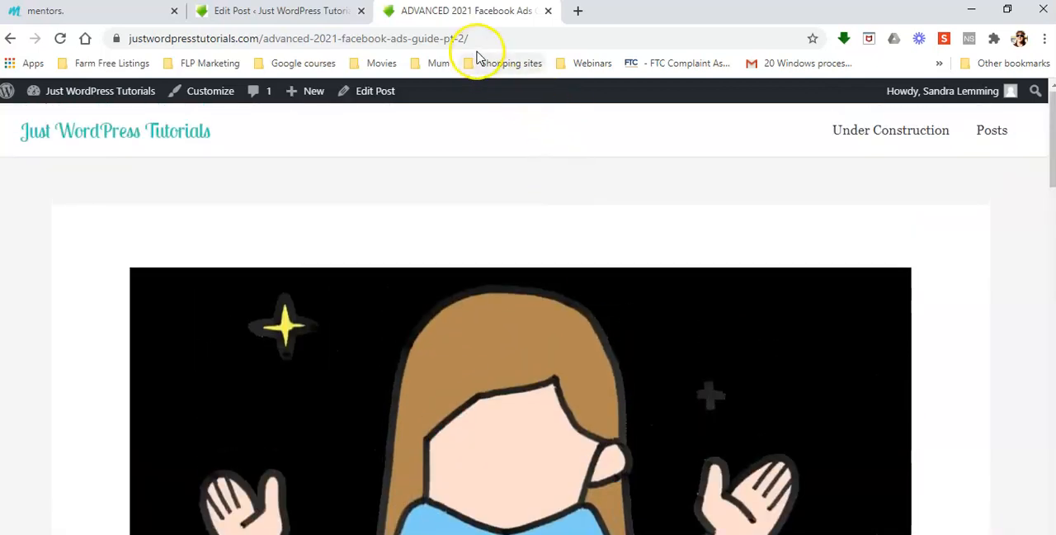
{"action": "left_click", "coordinate": [483, 38]}
{"action": "right_click", "coordinate": [345, 37]}
{"action": "left_click", "coordinate": [407, 148]}
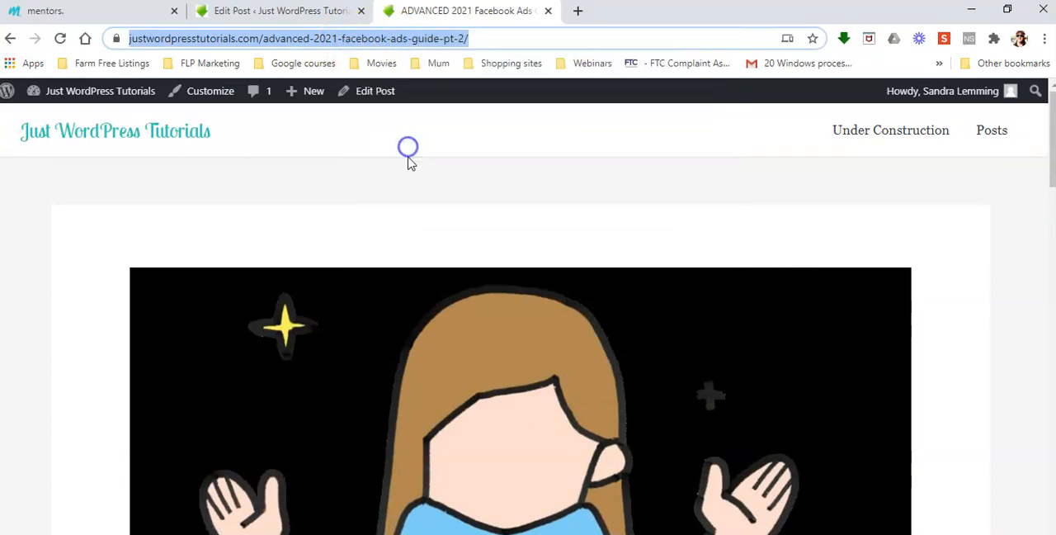
In the PT 1 post's closing paragraph, delete the word "How" before "Becker Of HYROS".
{"action": "left_click", "coordinate": [280, 11]}
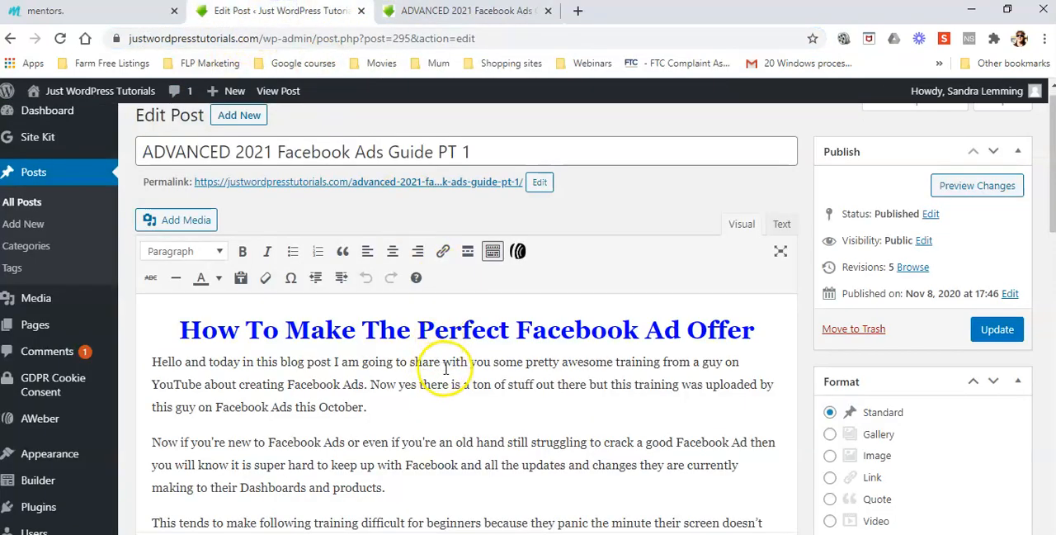
{"action": "scroll", "coordinate": [707, 394], "scroll_direction": "down", "scroll_amount": 10}
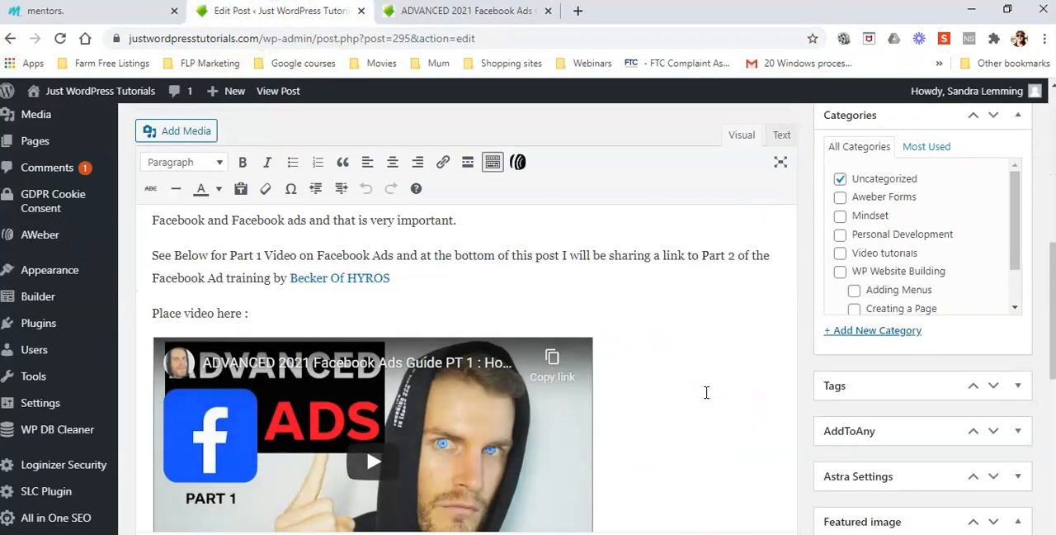
{"action": "scroll", "coordinate": [706, 392], "scroll_direction": "down", "scroll_amount": 3}
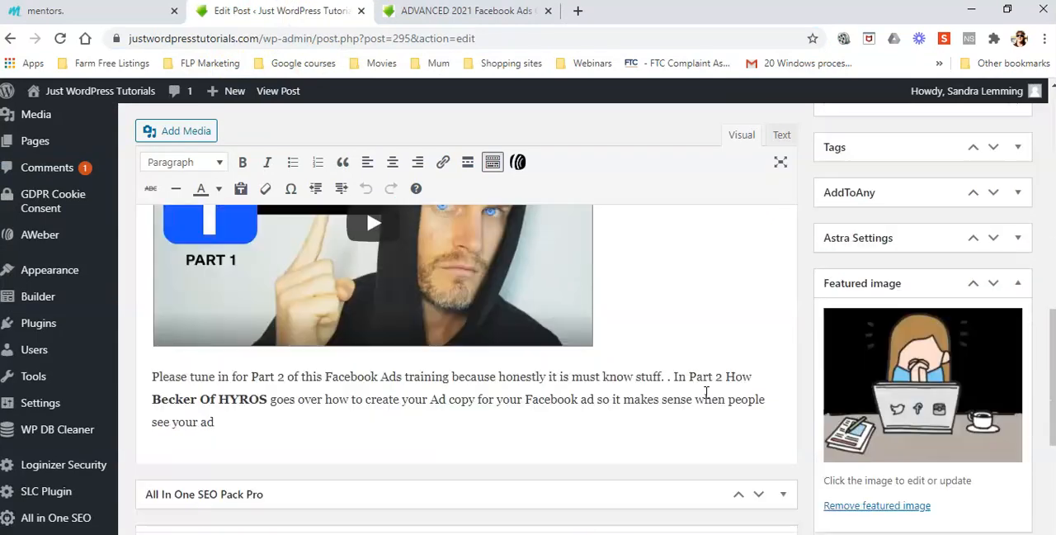
{"action": "scroll", "coordinate": [706, 392], "scroll_direction": "up", "scroll_amount": 2}
{"action": "scroll", "coordinate": [706, 392], "scroll_direction": "up", "scroll_amount": 1}
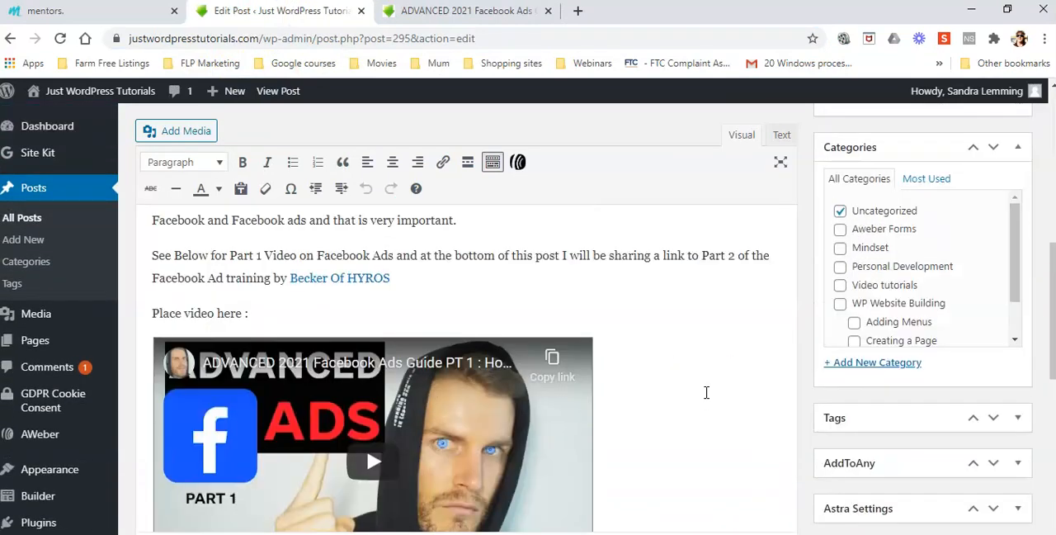
{"action": "scroll", "coordinate": [706, 392], "scroll_direction": "down", "scroll_amount": 3}
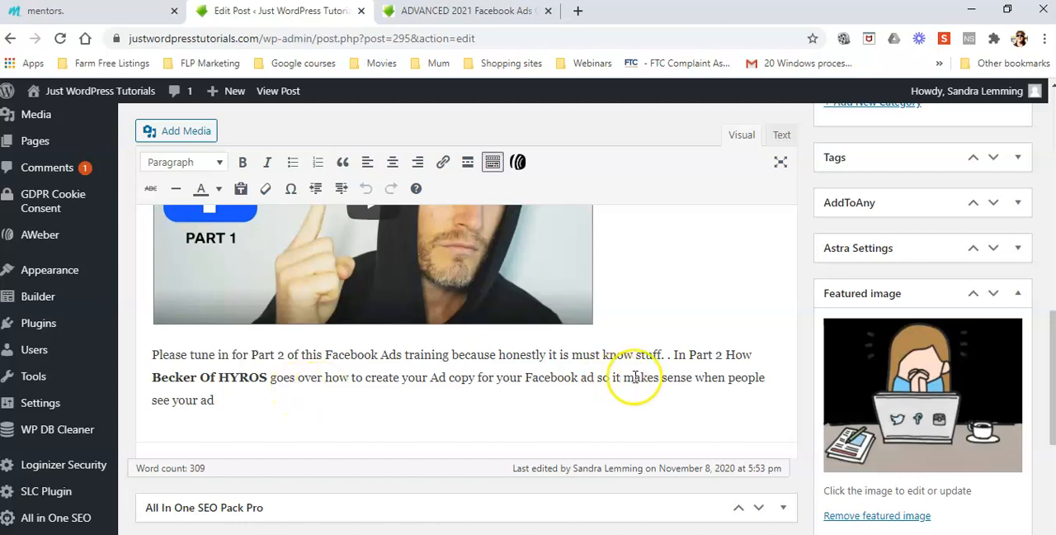
{"action": "left_click_drag", "start_coordinate": [726, 354], "coordinate": [756, 356]}
{"action": "key", "text": "BackSpace"}
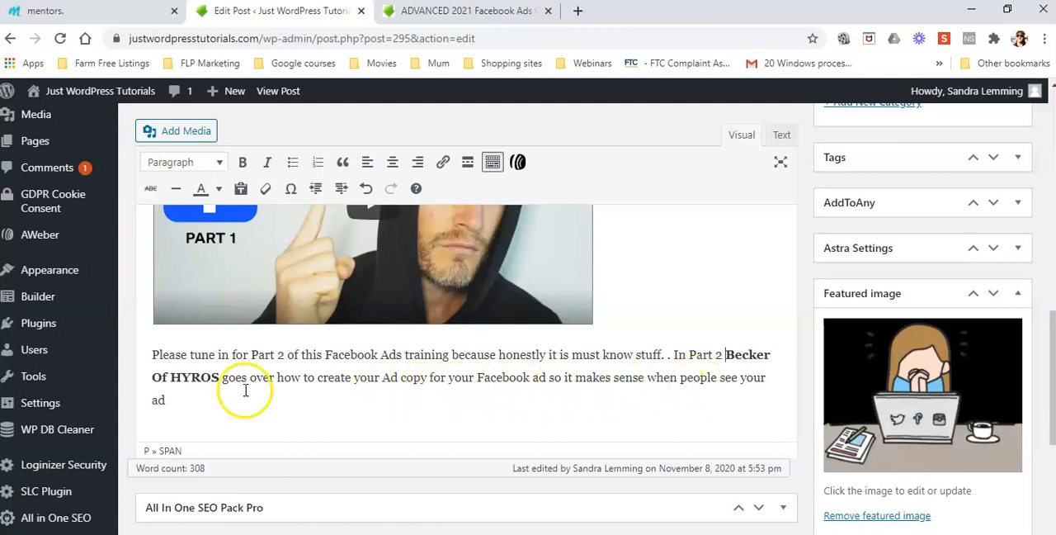
End the closing paragraph with a period and add the non-bold line "To view Part 2 in this course on Facebook Ads click HERE" below it.
{"action": "left_click", "coordinate": [171, 401]}
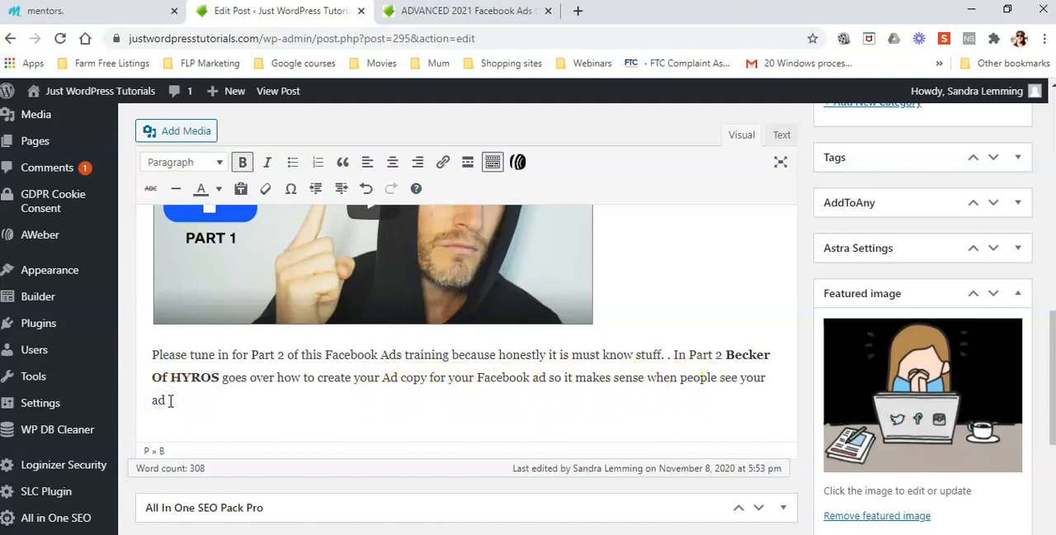
{"action": "key", "text": "ctrl+b"}
{"action": "type", "text": "."}
{"action": "key", "text": "Return"}
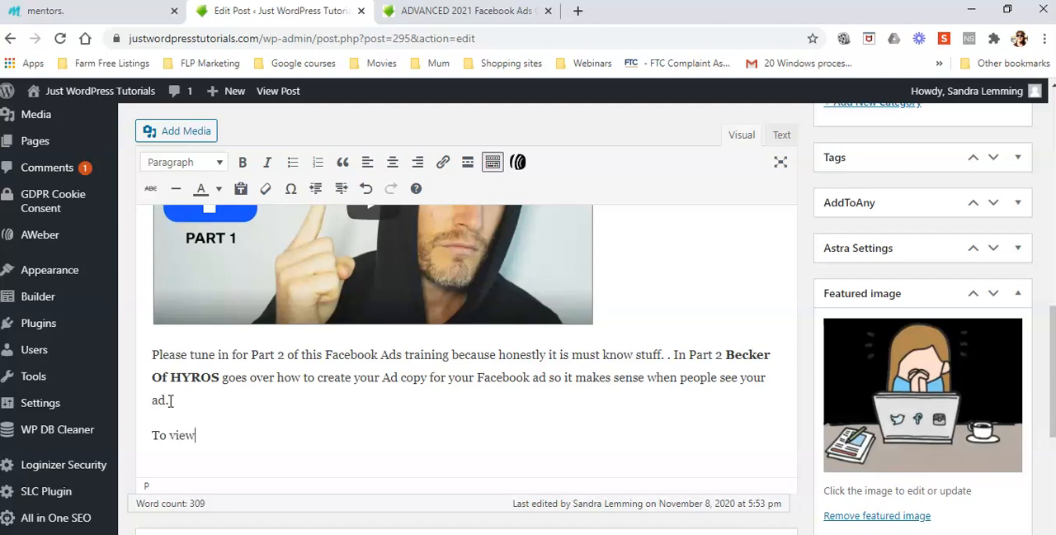
{"action": "type", "text": "To view Part 2 in this cours"}
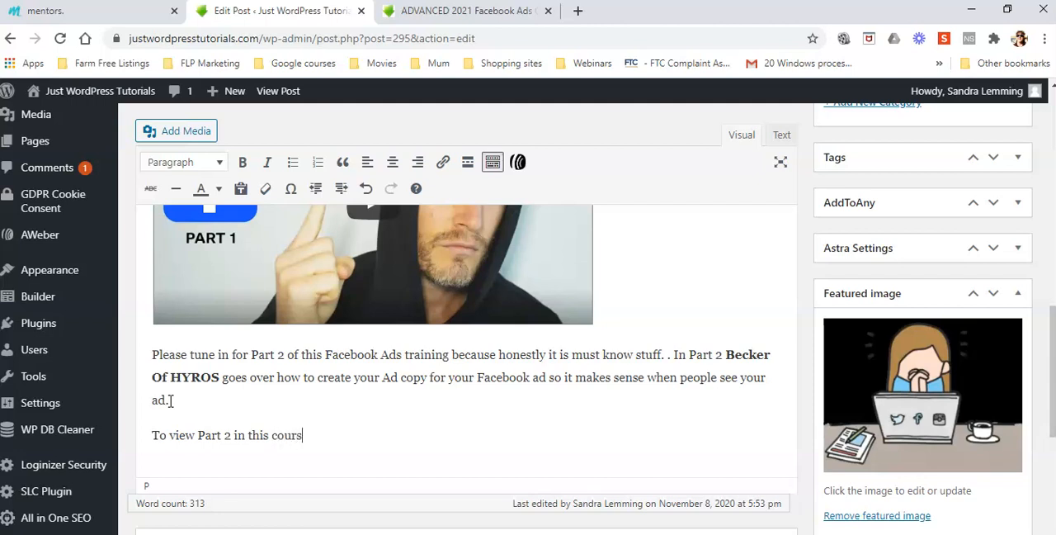
{"action": "type", "text": "e on Facebook Ads"}
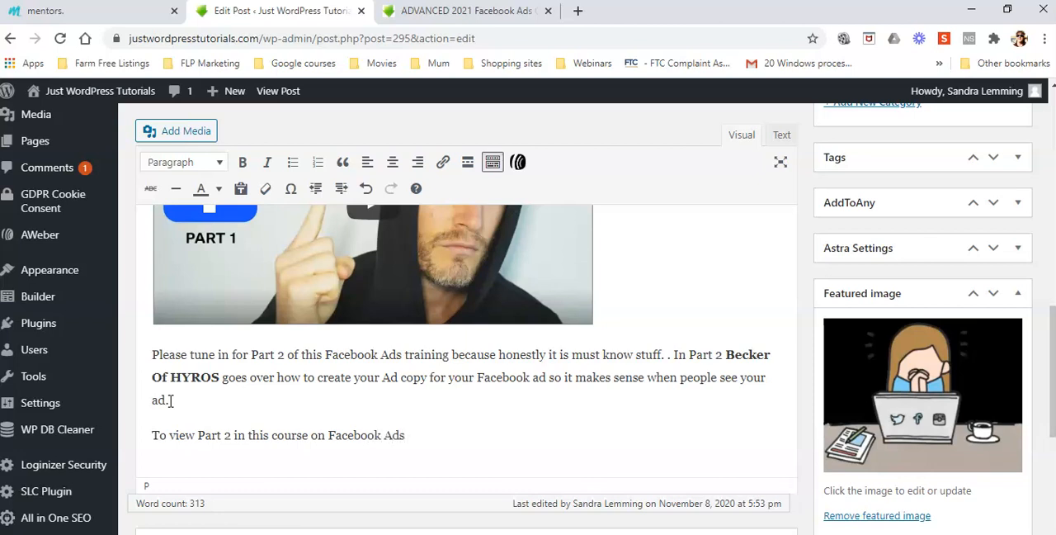
{"action": "type", "text": "click HERE"}
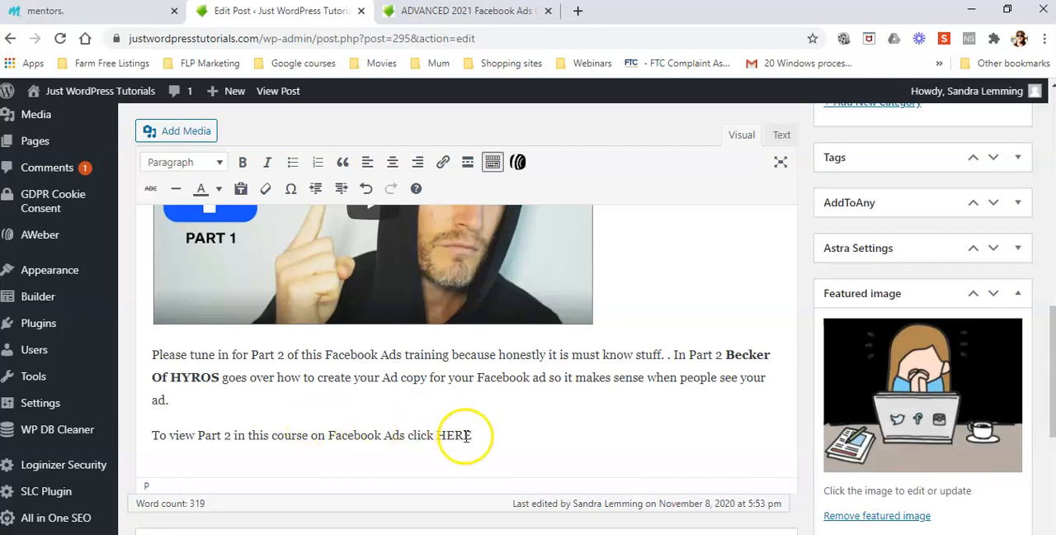
Link the word HERE in the PT 1 post's closing line to the copied justwordpresstutorials.com/advanced-2021-facebook-ads-guide-pt-2/ address.
{"action": "left_click_drag", "start_coordinate": [477, 436], "coordinate": [438, 439]}
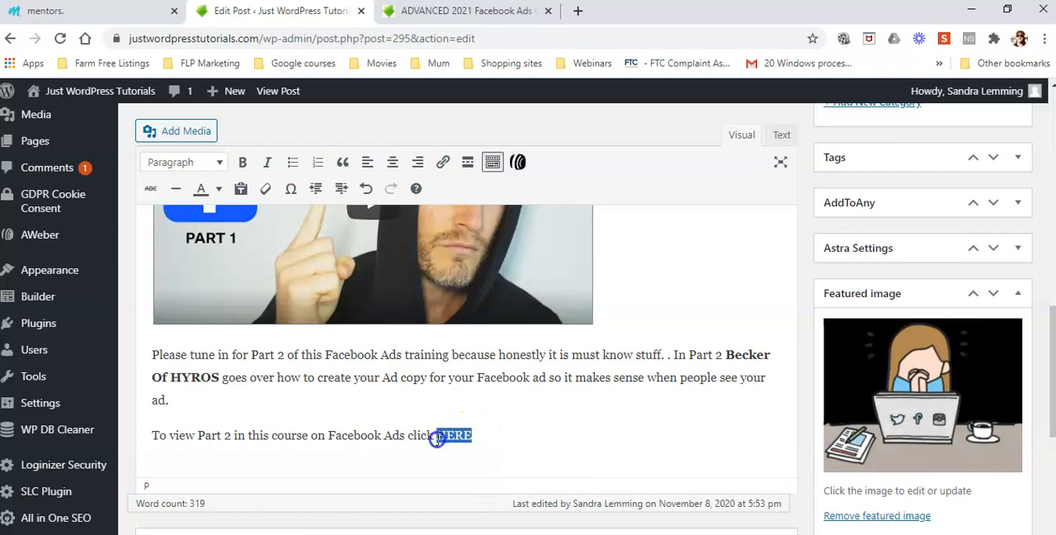
{"action": "left_click", "coordinate": [444, 162]}
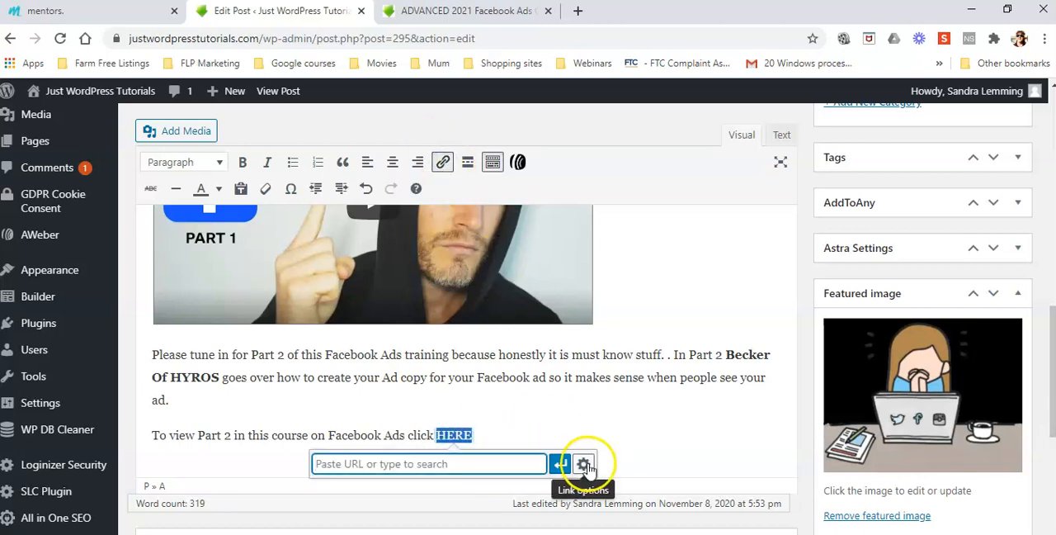
{"action": "right_click", "coordinate": [408, 464]}
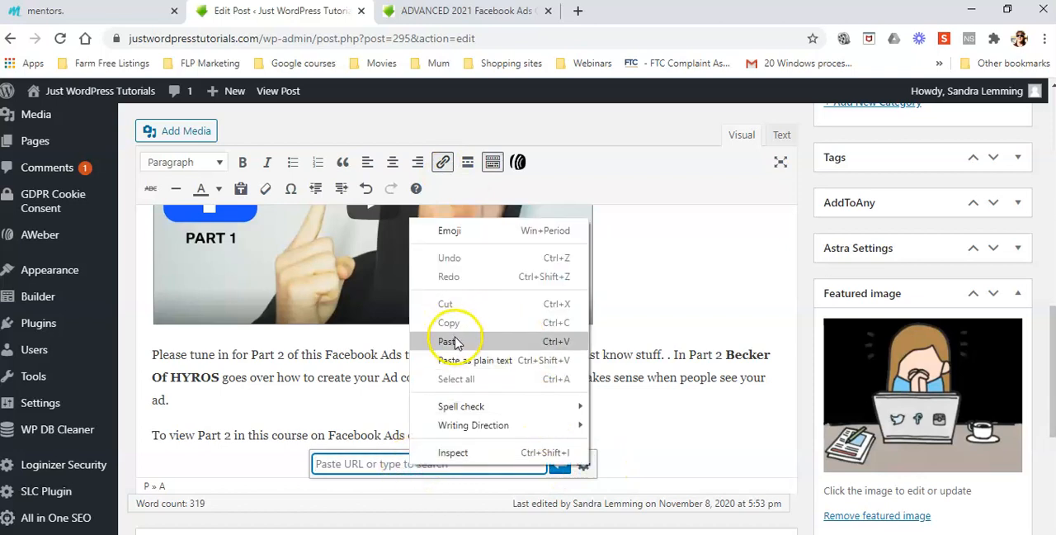
{"action": "left_click", "coordinate": [450, 342]}
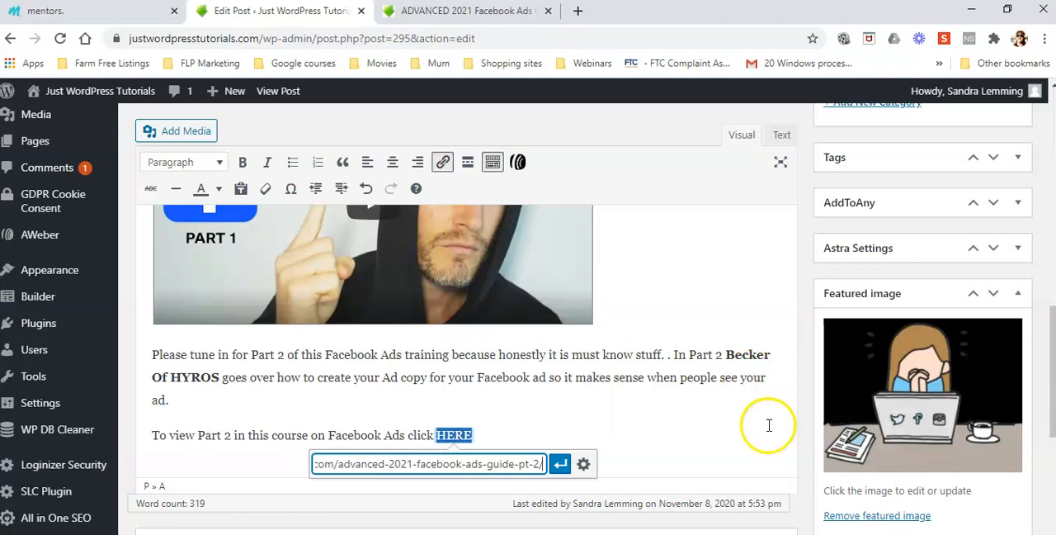
{"action": "left_click", "coordinate": [582, 464]}
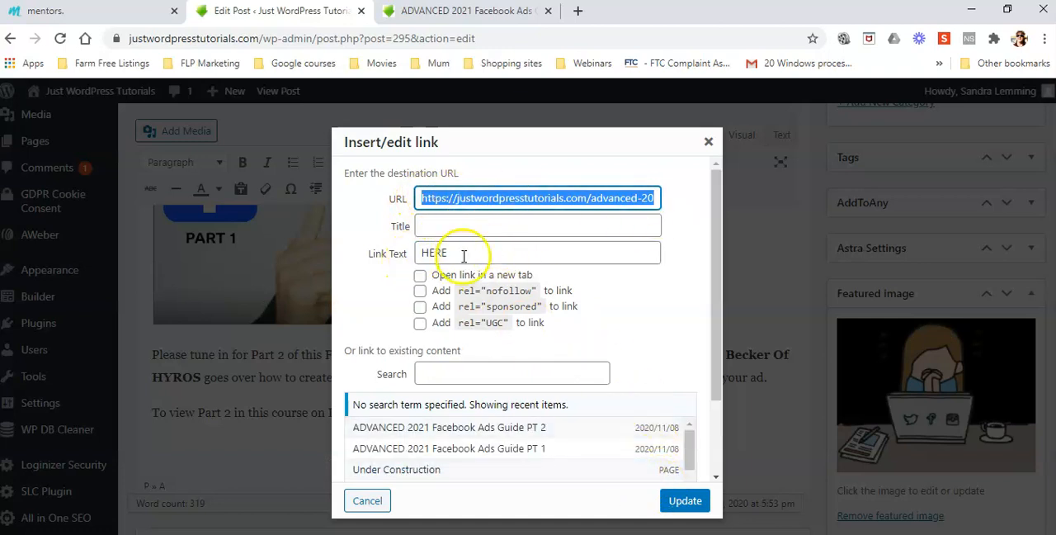
{"action": "left_click", "coordinate": [684, 500]}
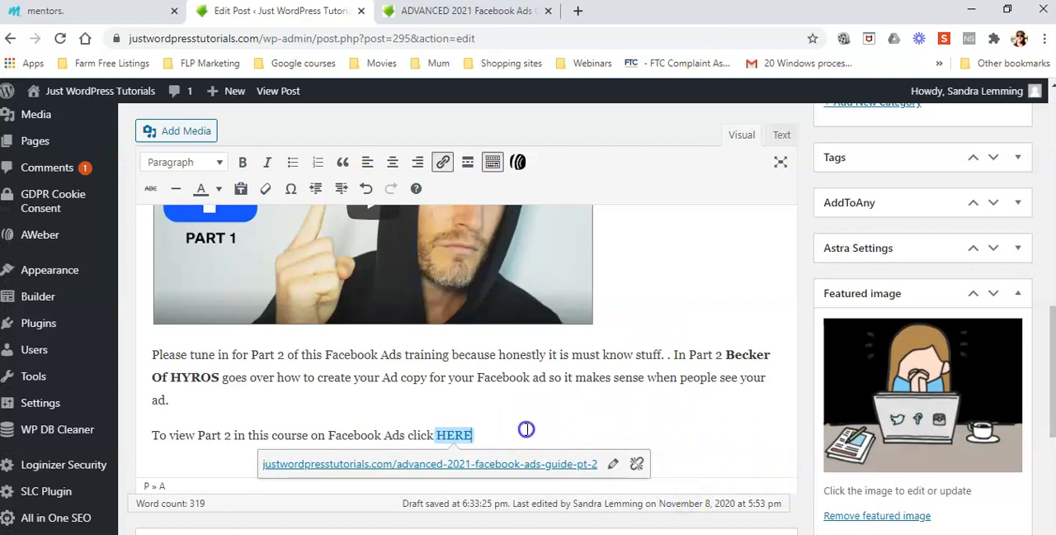
{"action": "left_click", "coordinate": [506, 446]}
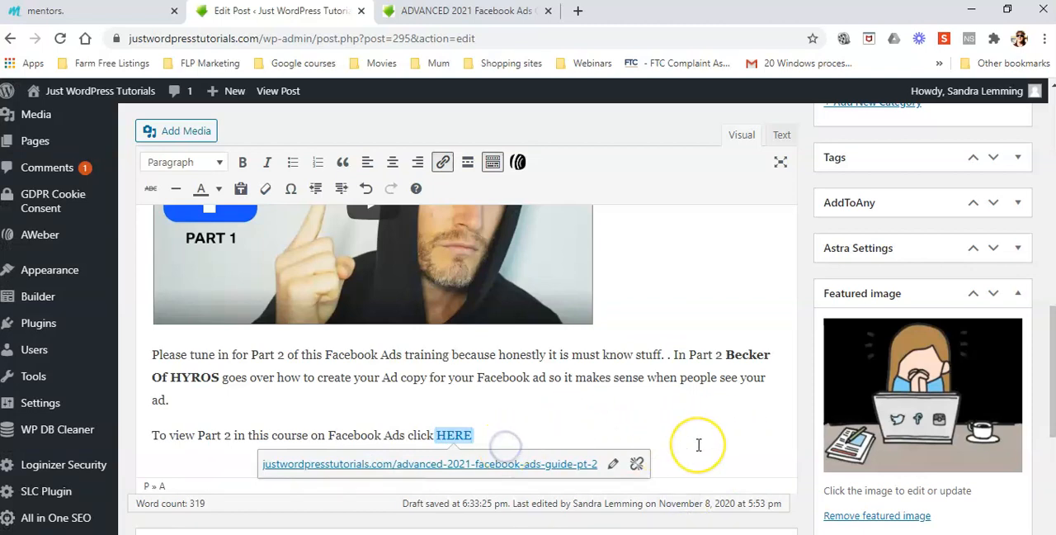
Replace the text "Place video here" above the embedded video with "WATCH THE VIDEO" and update the PT 1 post.
{"action": "scroll", "coordinate": [698, 445], "scroll_direction": "up", "scroll_amount": 2}
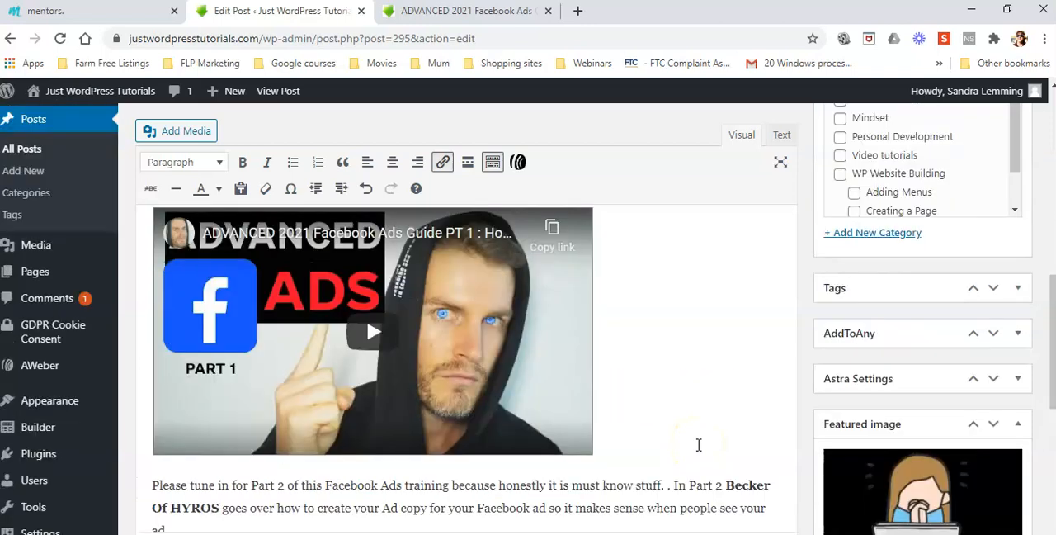
{"action": "scroll", "coordinate": [698, 444], "scroll_direction": "up", "scroll_amount": 2}
{"action": "left_click_drag", "start_coordinate": [241, 313], "coordinate": [151, 305]}
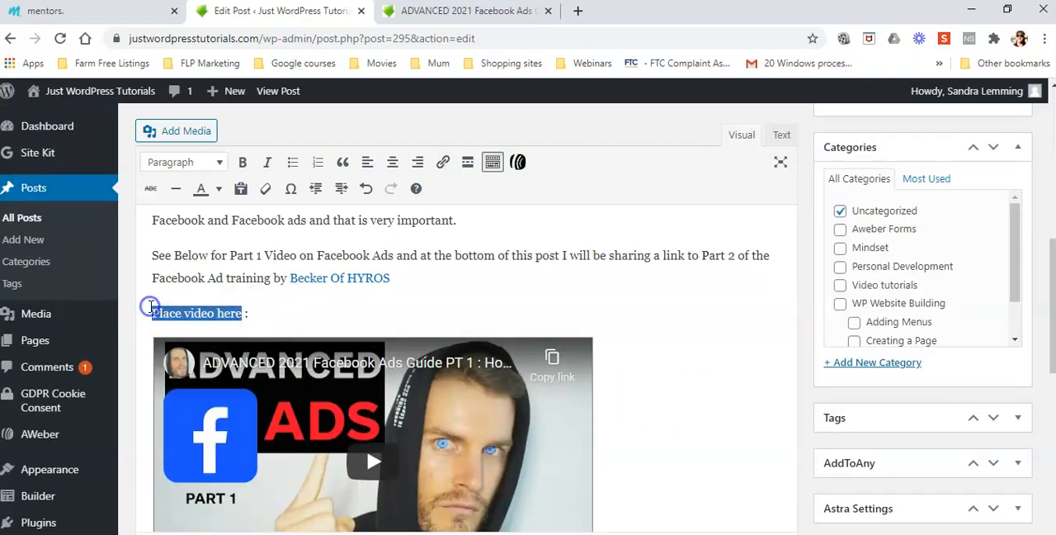
{"action": "type", "text": "W"}
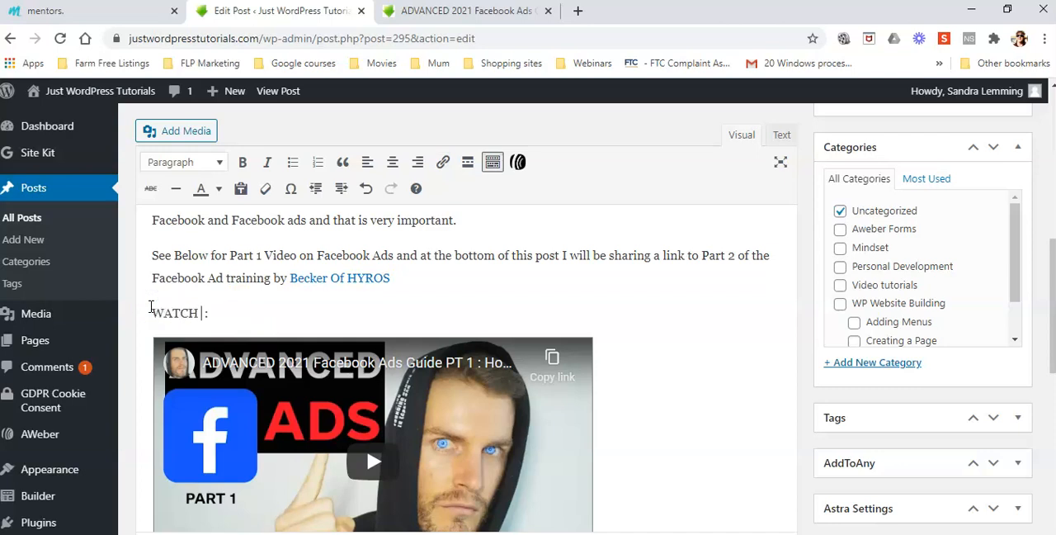
{"action": "type", "text": "ATCH THE VIDEO"}
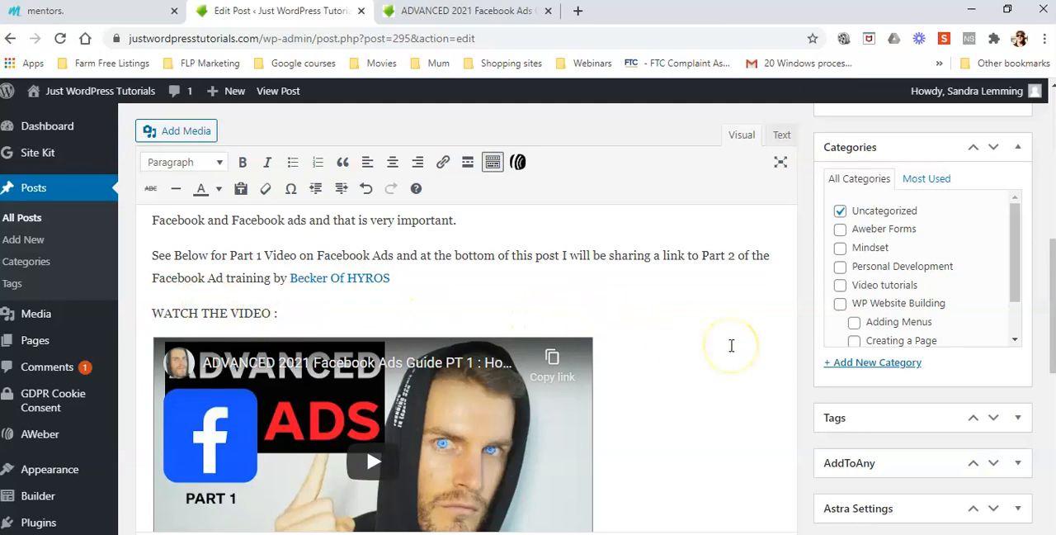
{"action": "scroll", "coordinate": [731, 347], "scroll_direction": "up", "scroll_amount": 10}
{"action": "scroll", "coordinate": [731, 346], "scroll_direction": "up", "scroll_amount": 1}
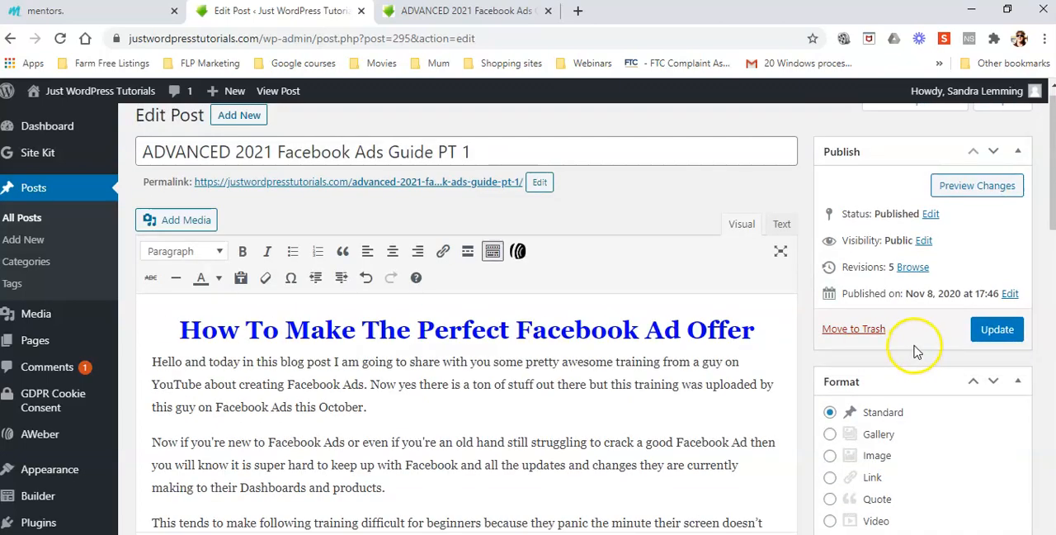
{"action": "left_click", "coordinate": [997, 330]}
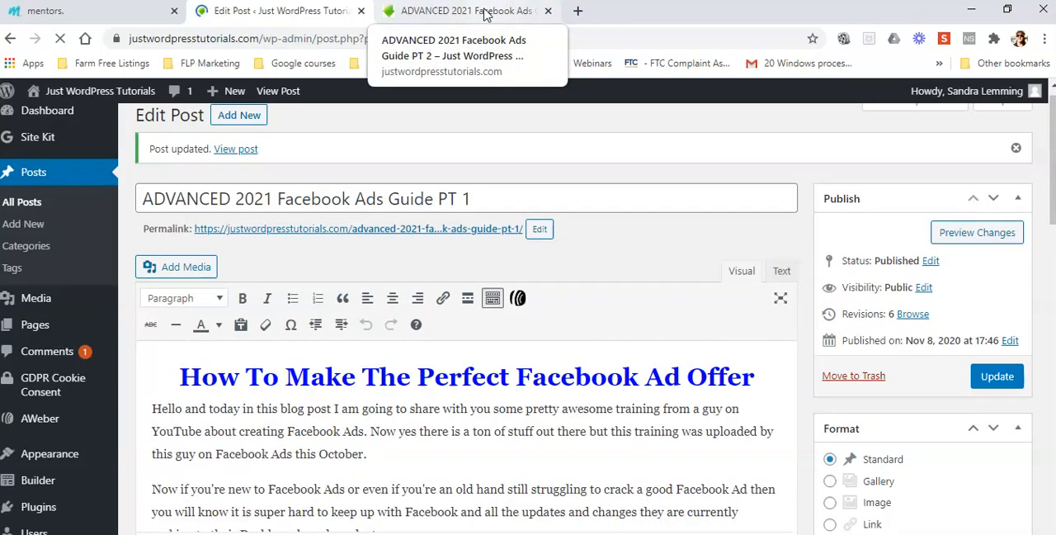
Switch to the live site, go to its Posts page and open the full Facebook Ads Guide PT 1 post.
{"action": "left_click", "coordinate": [485, 11]}
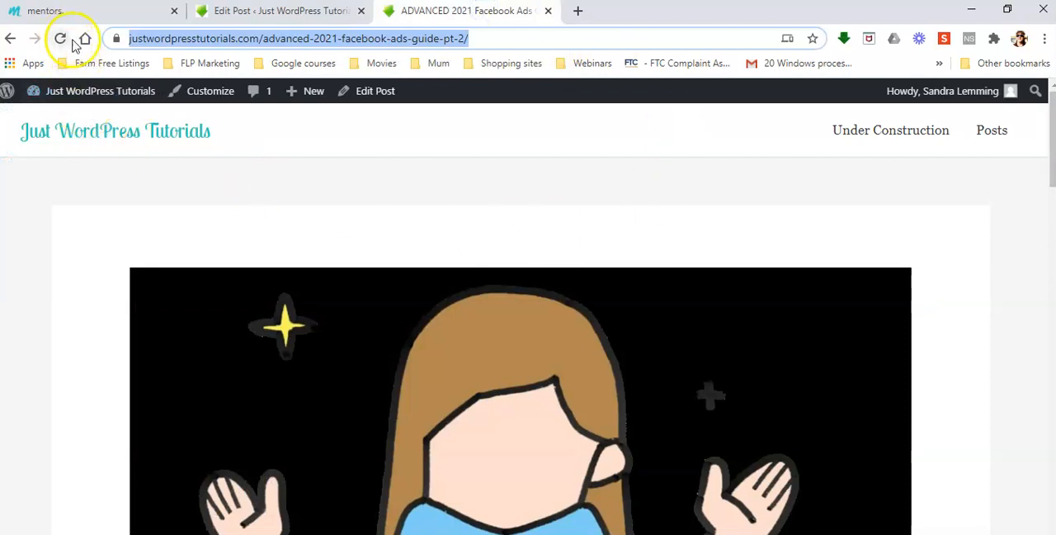
{"action": "left_click", "coordinate": [991, 132]}
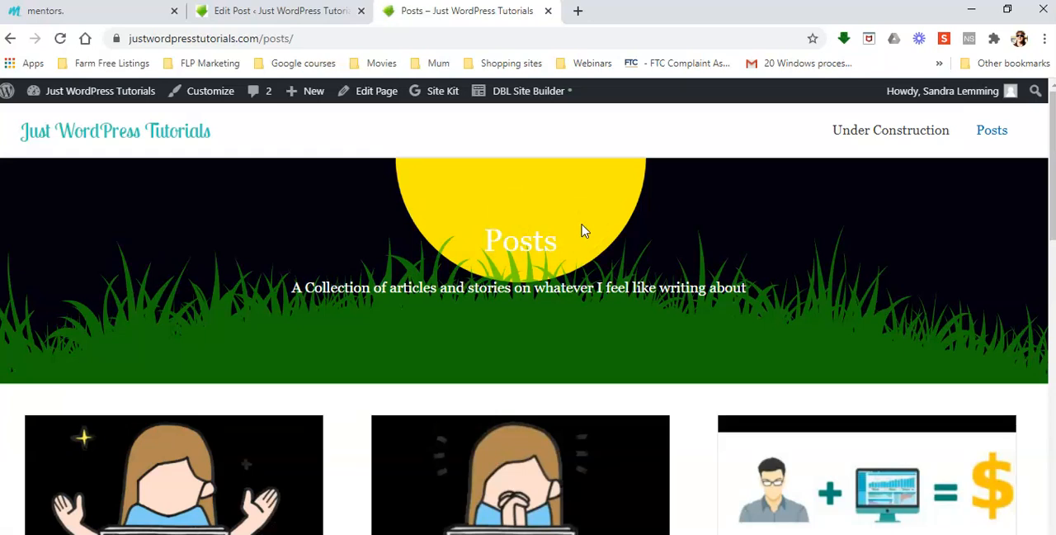
{"action": "scroll", "coordinate": [582, 231], "scroll_direction": "down", "scroll_amount": 5}
{"action": "left_click", "coordinate": [428, 427]}
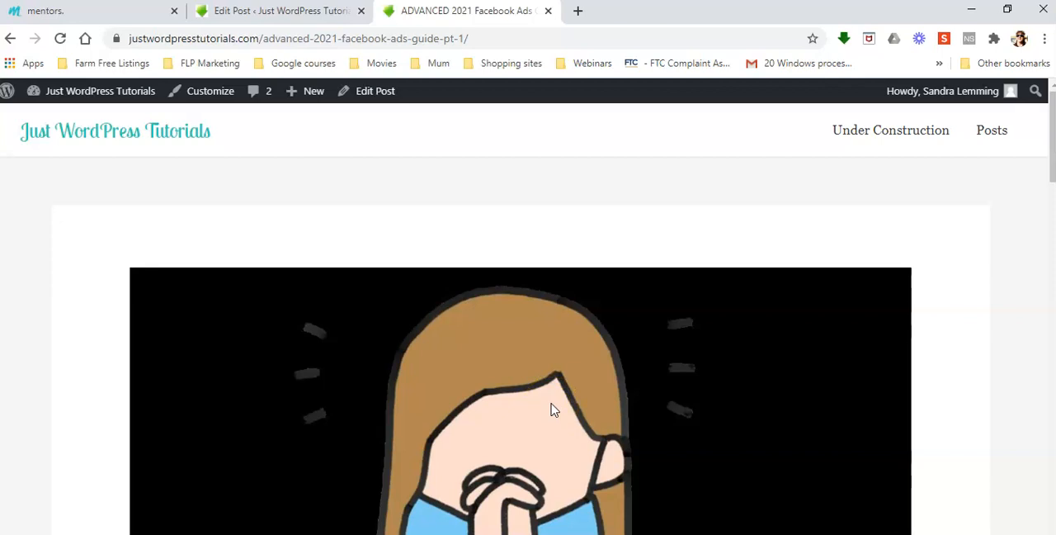
Look through the published PT 1 post, checking the intro text, the video heading and the closing HERE line.
{"action": "scroll", "coordinate": [665, 371], "scroll_direction": "down", "scroll_amount": 15}
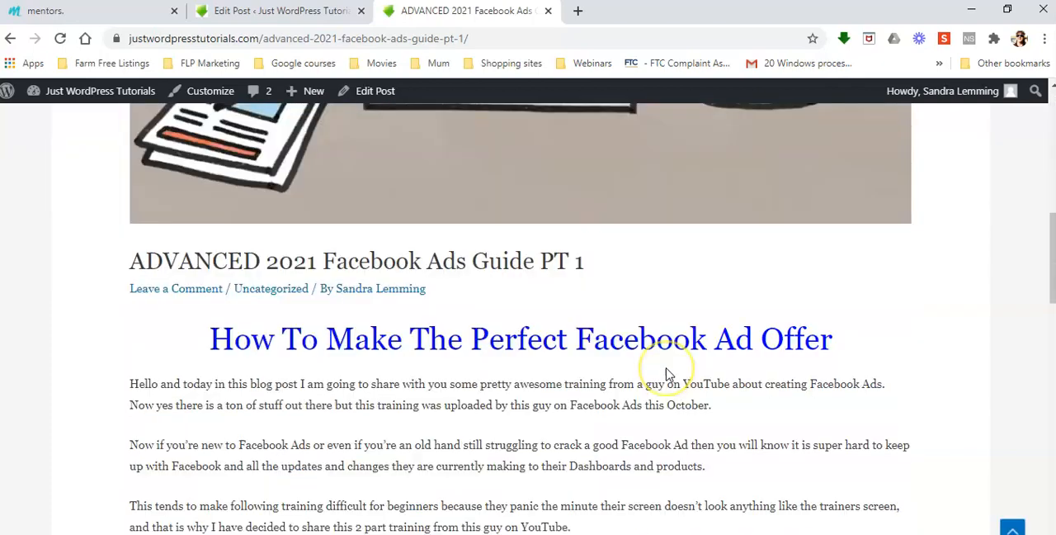
{"action": "scroll", "coordinate": [665, 372], "scroll_direction": "down", "scroll_amount": 3}
{"action": "scroll", "coordinate": [665, 372], "scroll_direction": "up", "scroll_amount": 3}
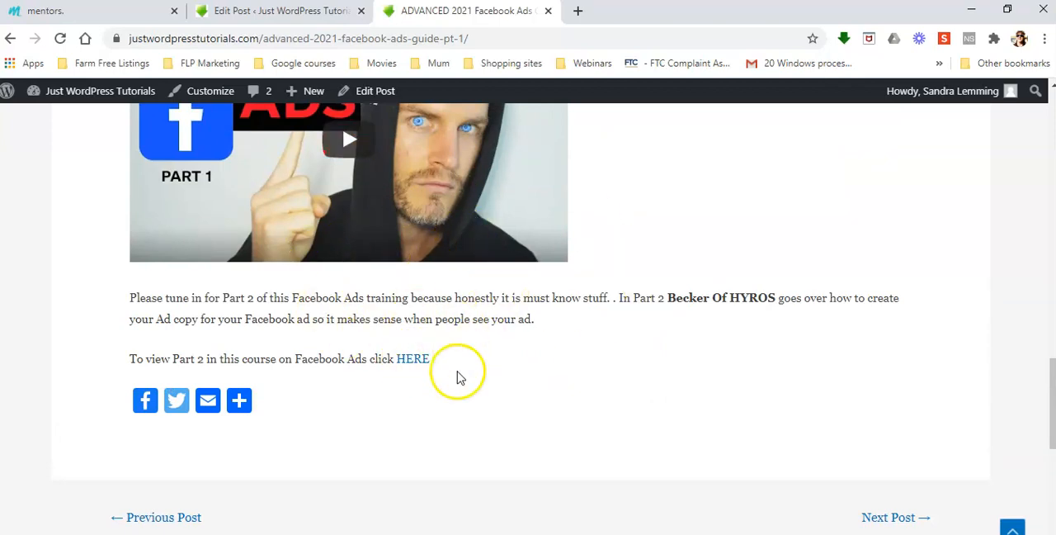
{"action": "scroll", "coordinate": [490, 396], "scroll_direction": "up", "scroll_amount": 5}
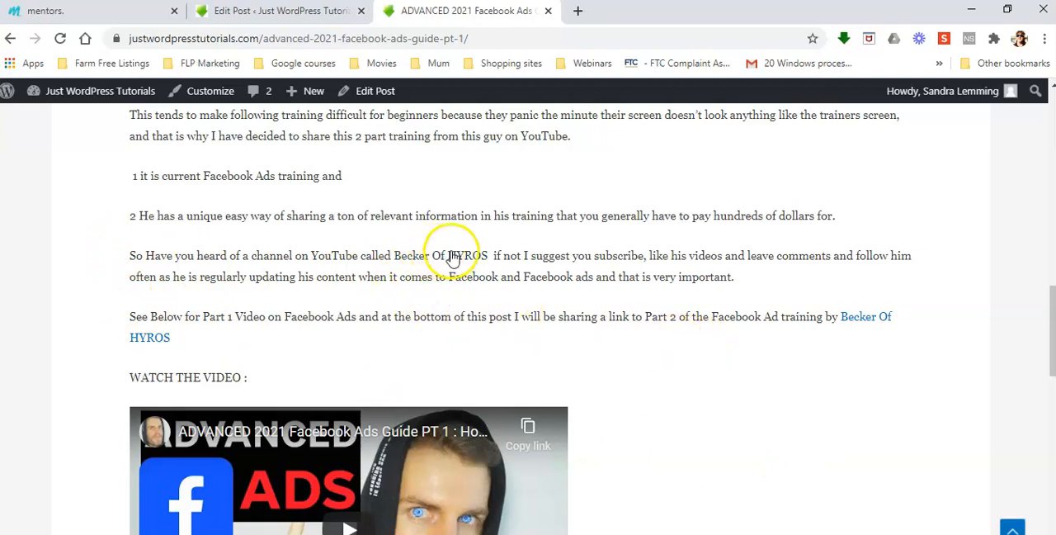
{"action": "scroll", "coordinate": [495, 429], "scroll_direction": "down", "scroll_amount": 2}
{"action": "scroll", "coordinate": [676, 445], "scroll_direction": "up", "scroll_amount": 3}
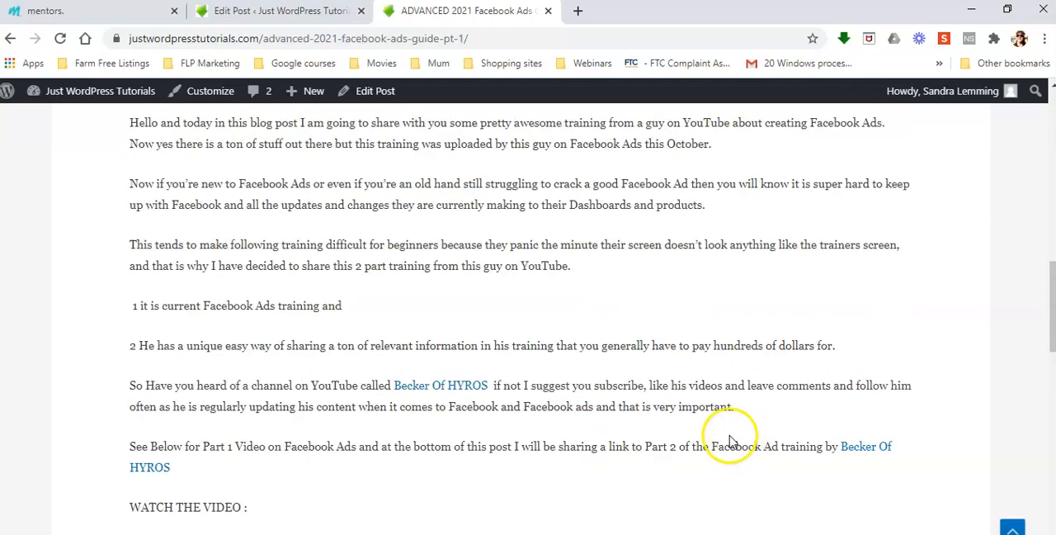
{"action": "scroll", "coordinate": [507, 379], "scroll_direction": "down", "scroll_amount": 2}
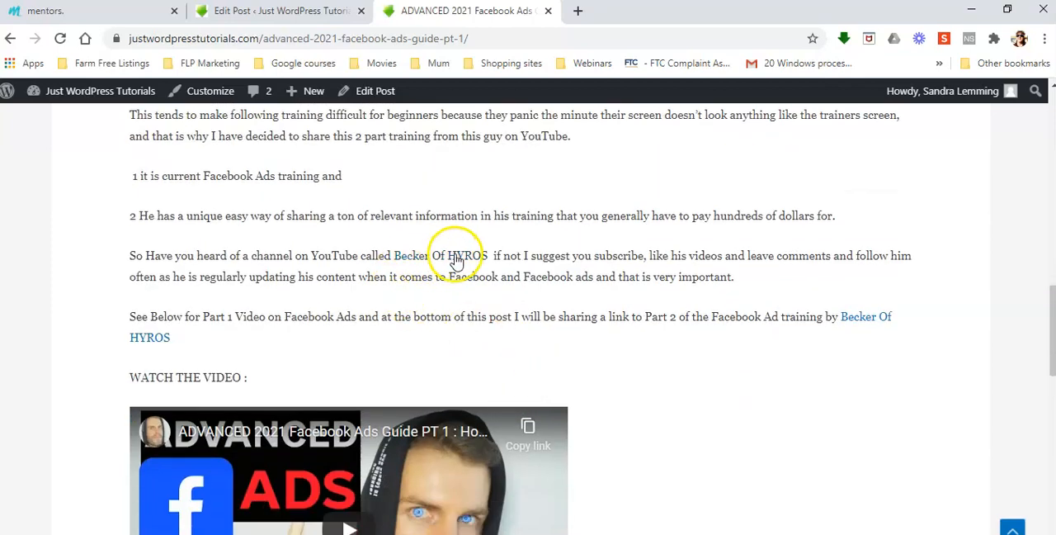
Open the Becker Of HYROS link in the post's text and look through the YouTube channel's uploaded Facebook Ads videos.
{"action": "left_click", "coordinate": [458, 257]}
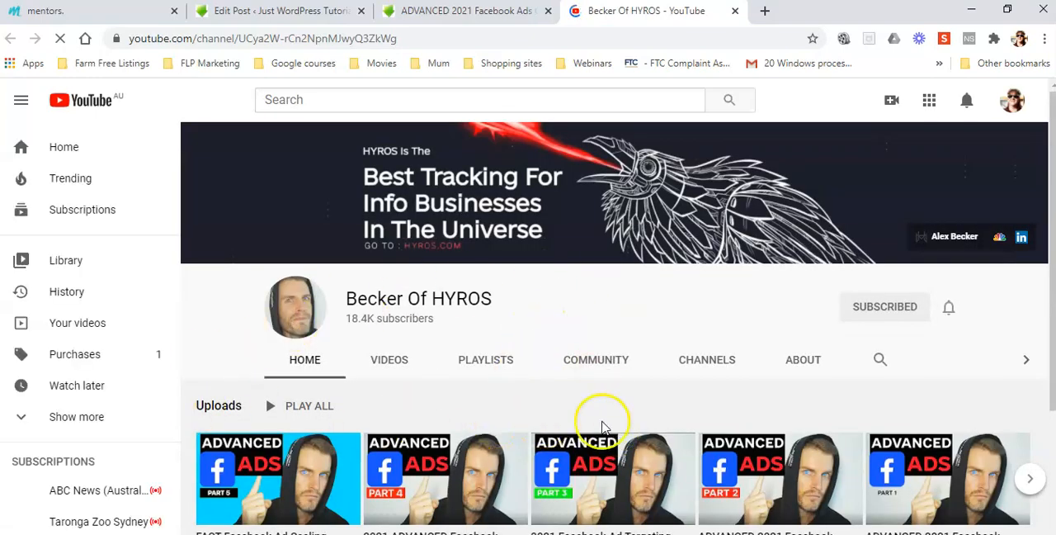
{"action": "scroll", "coordinate": [724, 427], "scroll_direction": "down", "scroll_amount": 3}
{"action": "scroll", "coordinate": [725, 427], "scroll_direction": "up", "scroll_amount": 2}
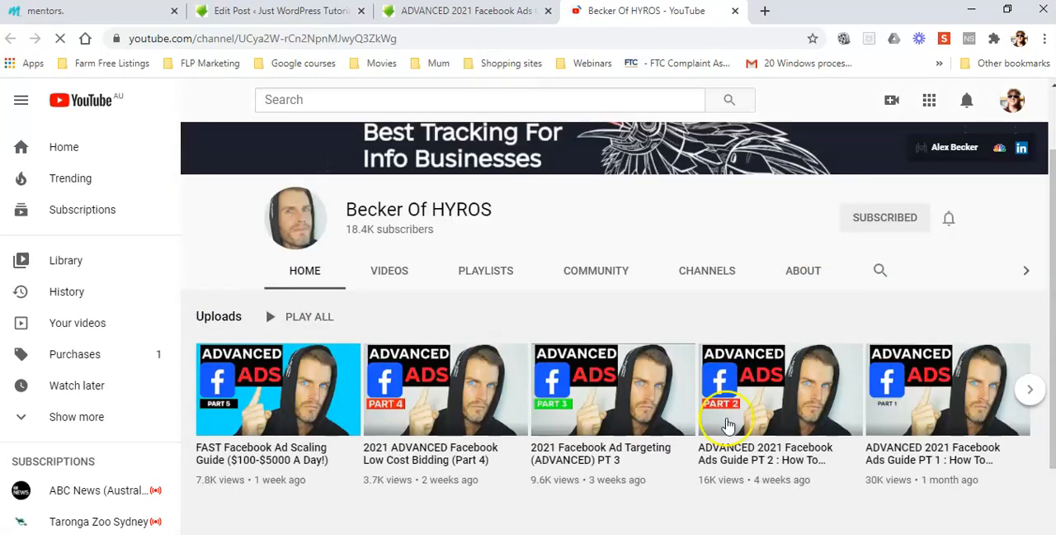
{"action": "scroll", "coordinate": [644, 334], "scroll_direction": "up", "scroll_amount": 1}
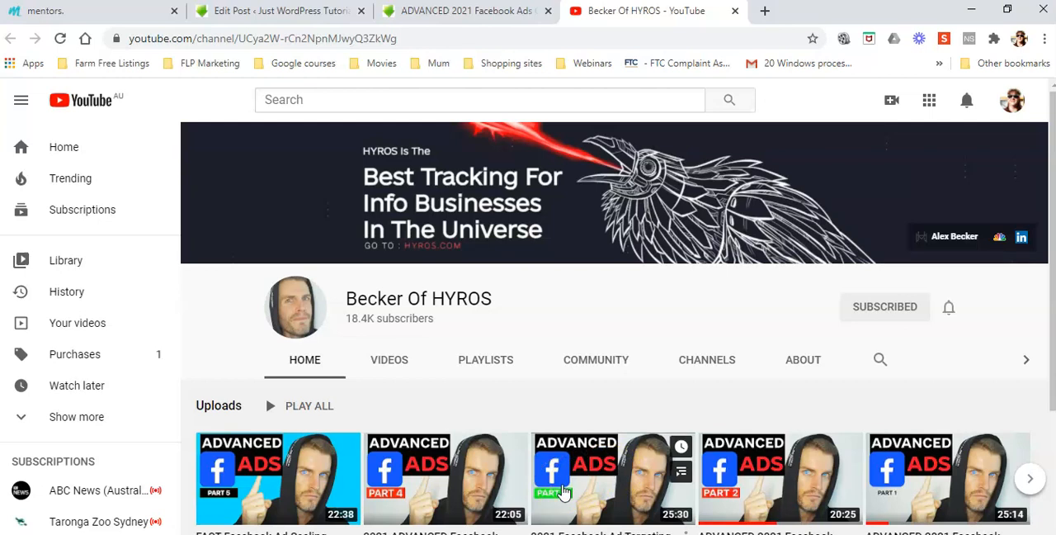
{"action": "left_click", "coordinate": [548, 518]}
{"action": "left_click", "coordinate": [625, 506]}
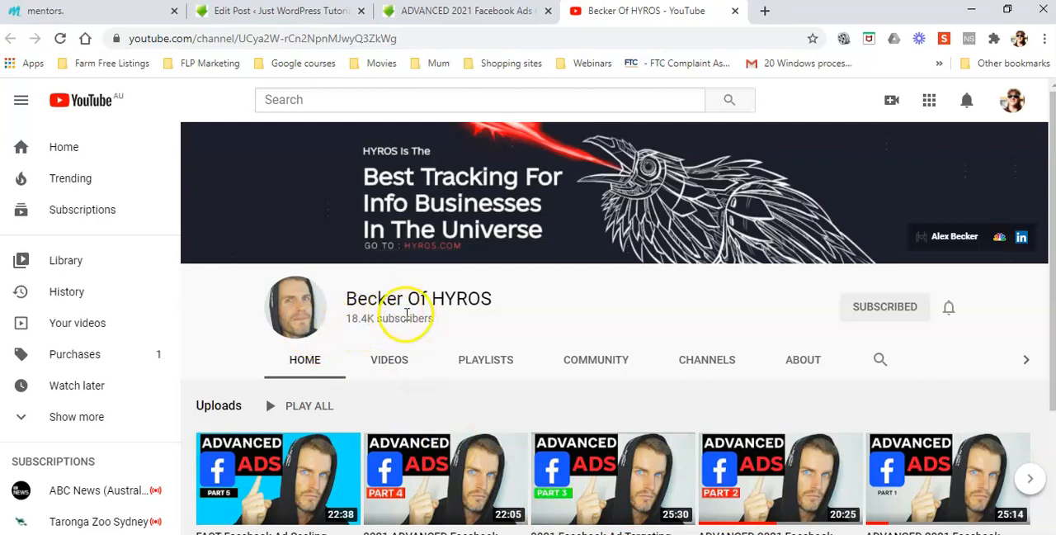
{"action": "scroll", "coordinate": [563, 327], "scroll_direction": "down", "scroll_amount": 3}
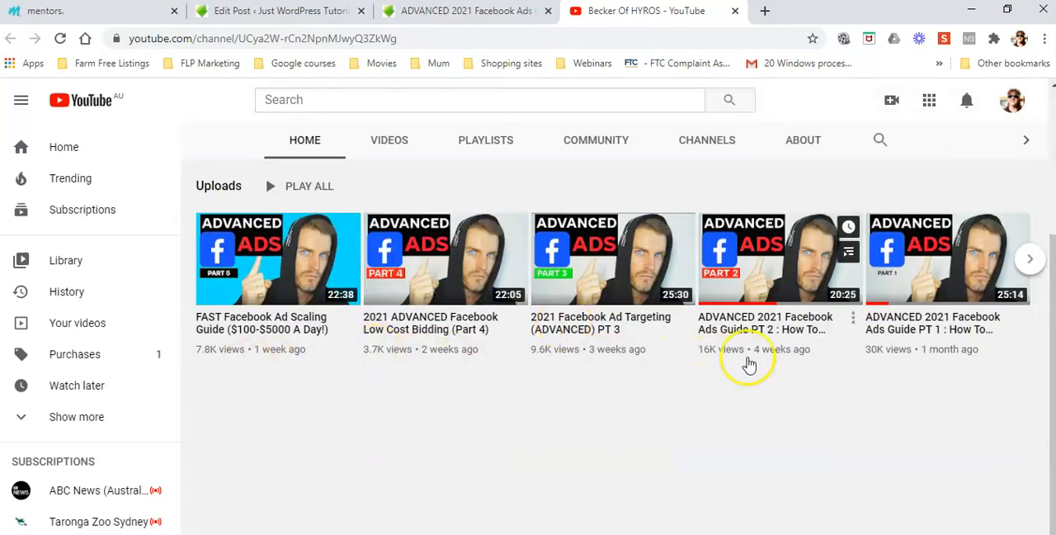
{"action": "scroll", "coordinate": [811, 433], "scroll_direction": "up", "scroll_amount": 3}
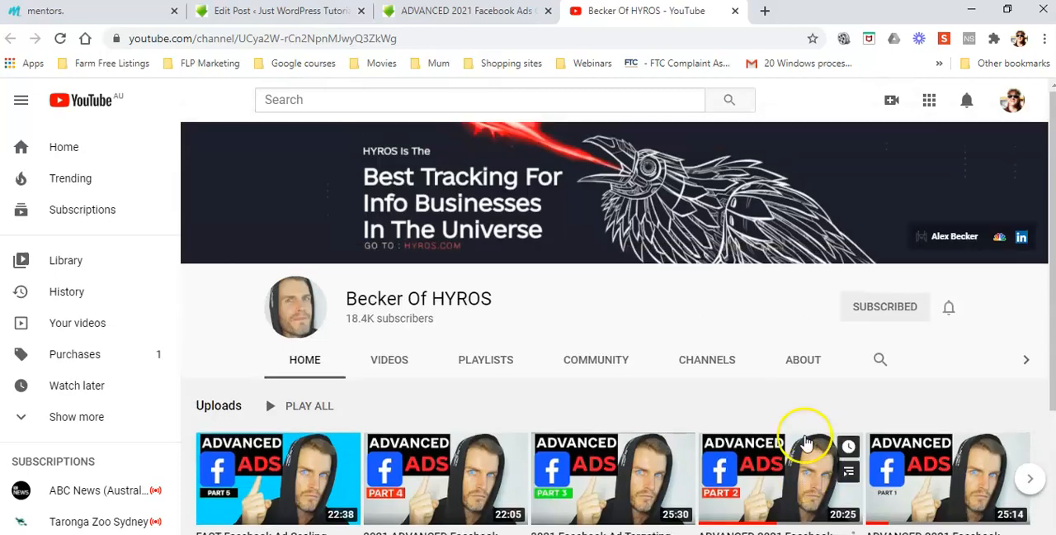
{"action": "scroll", "coordinate": [805, 438], "scroll_direction": "down", "scroll_amount": 2}
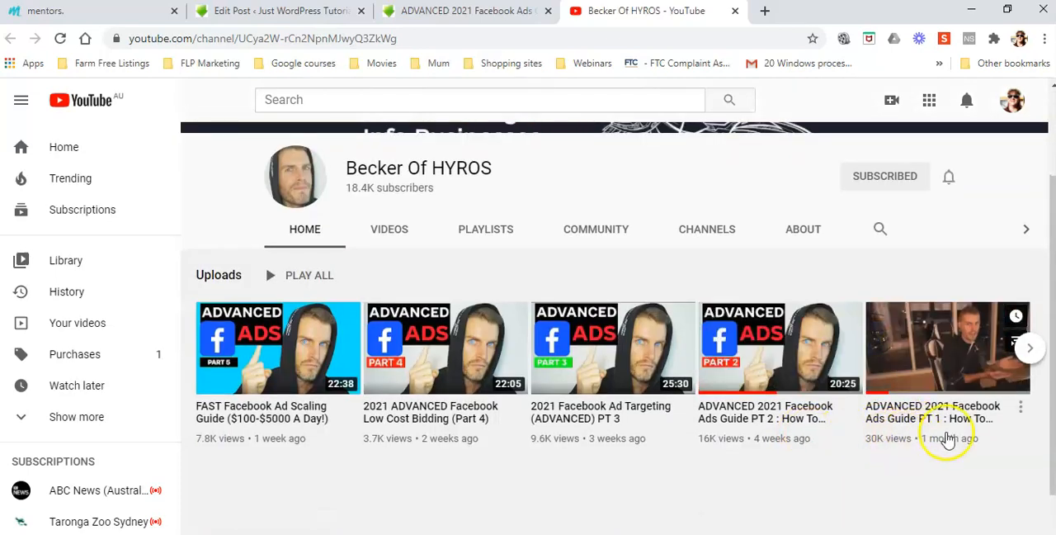
{"action": "scroll", "coordinate": [763, 485], "scroll_direction": "up", "scroll_amount": 2}
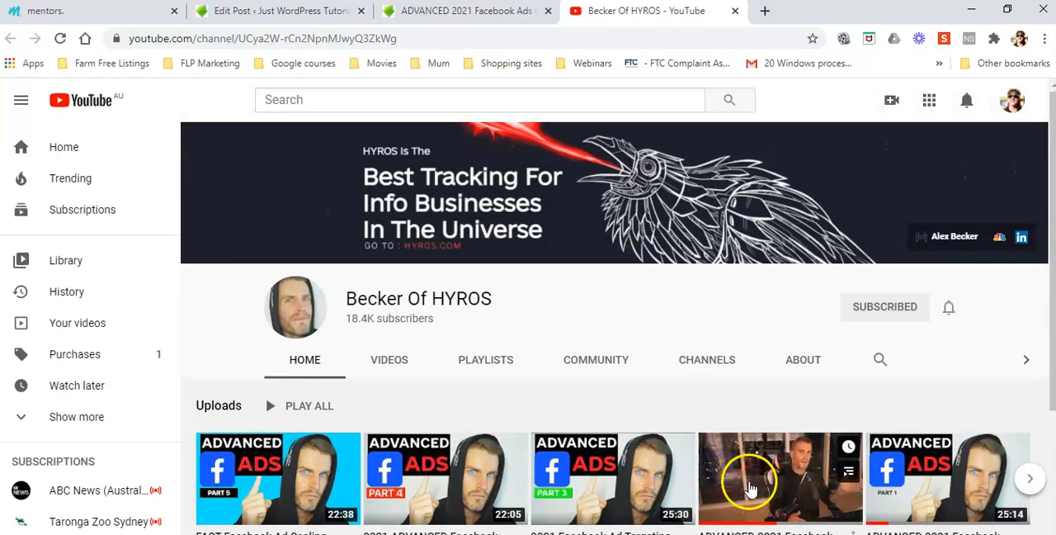
Switch back and forth between the PT 1 post and the YouTube channel to check that the link opens in a separate tab.
{"action": "left_click", "coordinate": [476, 12]}
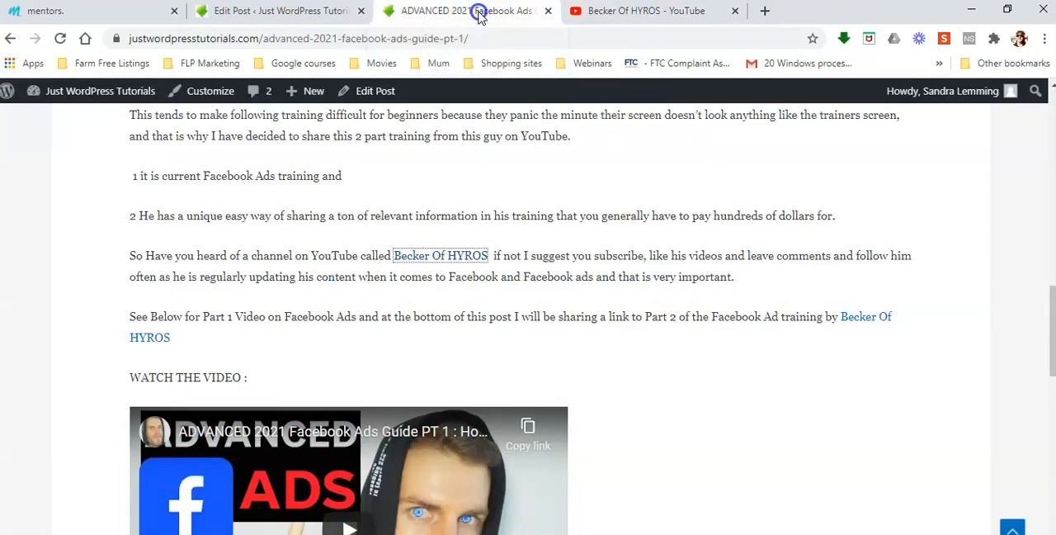
{"action": "left_click", "coordinate": [682, 12]}
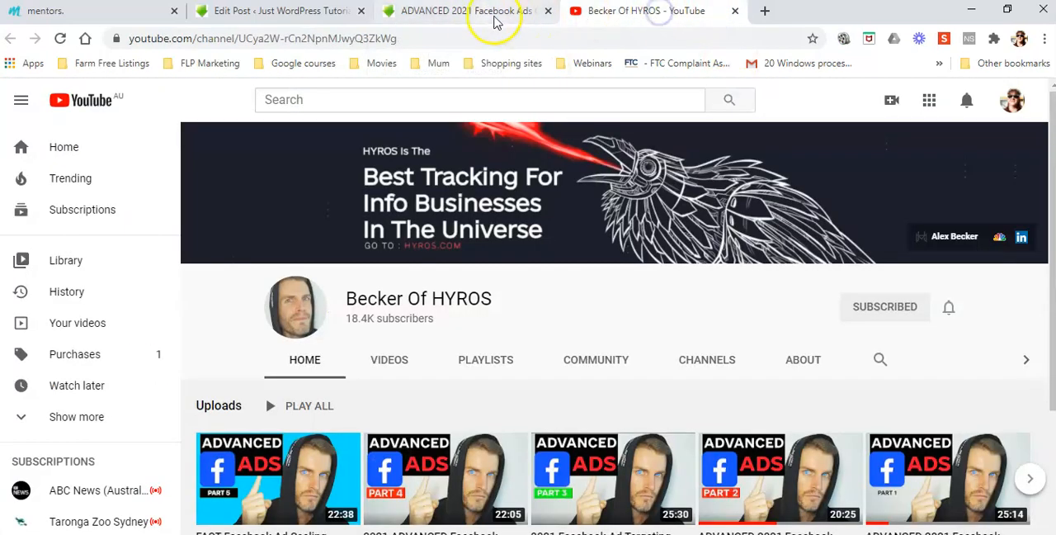
{"action": "left_click", "coordinate": [476, 10]}
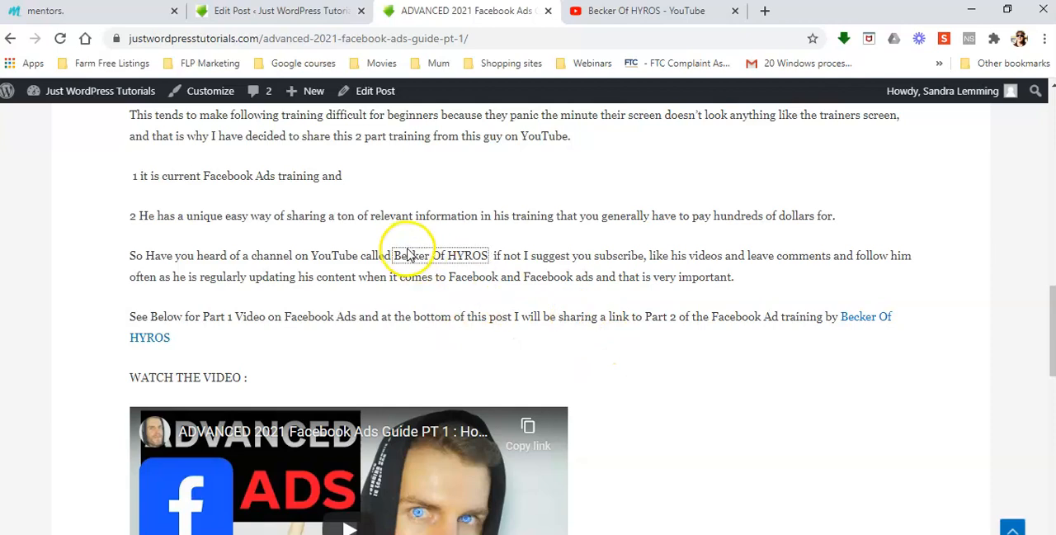
{"action": "left_click", "coordinate": [678, 11]}
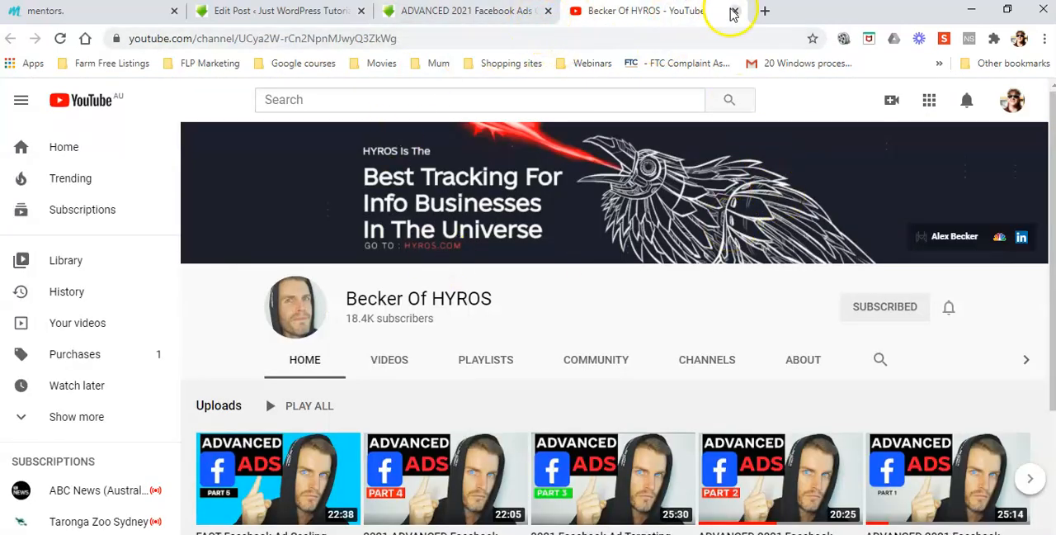
Close the YouTube channel page and follow the HERE link at the end of the PT 1 post to test it.
{"action": "left_click", "coordinate": [735, 11]}
{"action": "scroll", "coordinate": [695, 333], "scroll_direction": "down", "scroll_amount": 4}
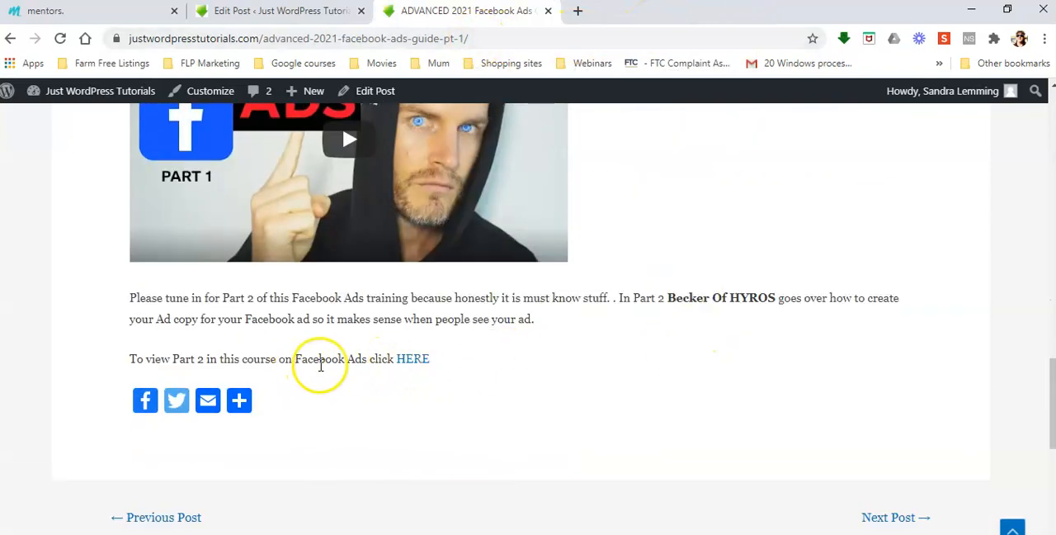
{"action": "left_click", "coordinate": [417, 360]}
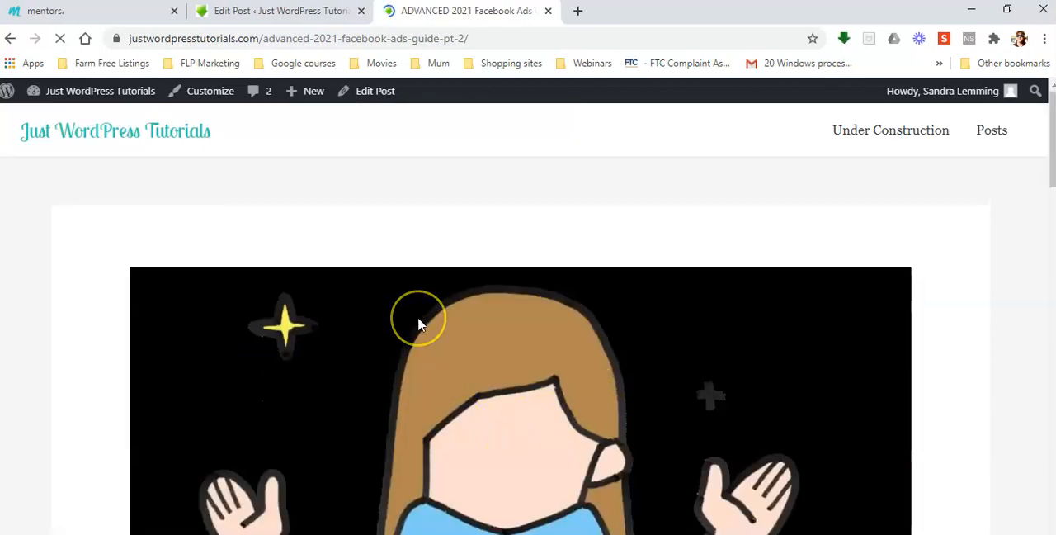
Look through the published PT 2 post, checking its heading, the Becker Of HYROS links and the embedded video.
{"action": "scroll", "coordinate": [419, 324], "scroll_direction": "down", "scroll_amount": 3}
{"action": "scroll", "coordinate": [603, 363], "scroll_direction": "down", "scroll_amount": 3}
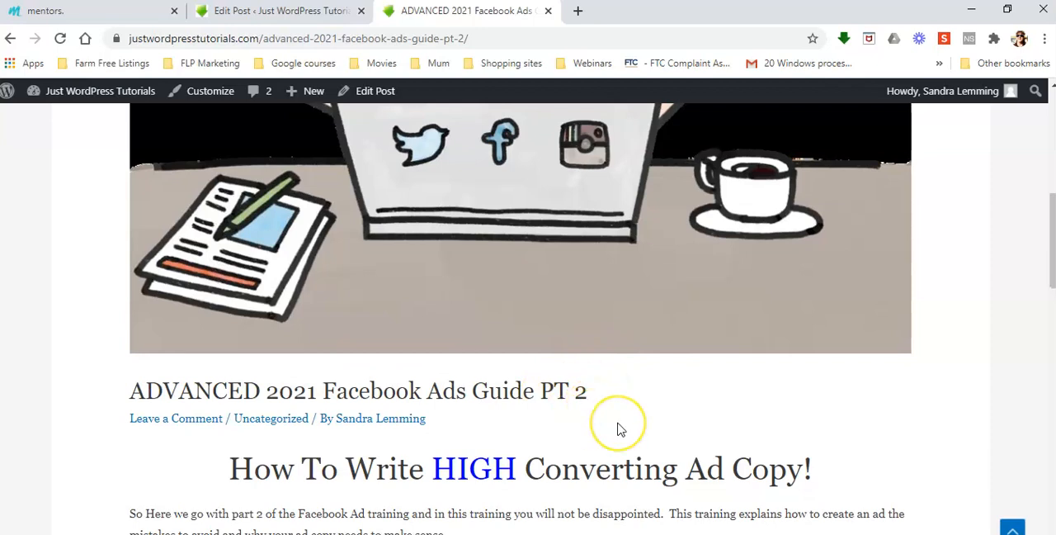
{"action": "scroll", "coordinate": [618, 427], "scroll_direction": "down", "scroll_amount": 3}
{"action": "scroll", "coordinate": [620, 429], "scroll_direction": "down", "scroll_amount": 3}
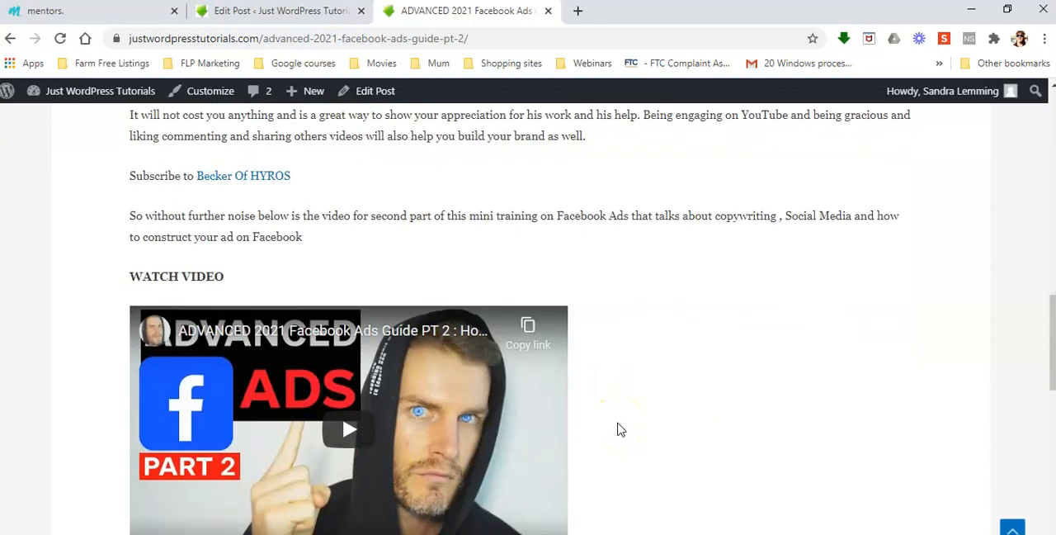
{"action": "scroll", "coordinate": [620, 429], "scroll_direction": "up", "scroll_amount": 10}
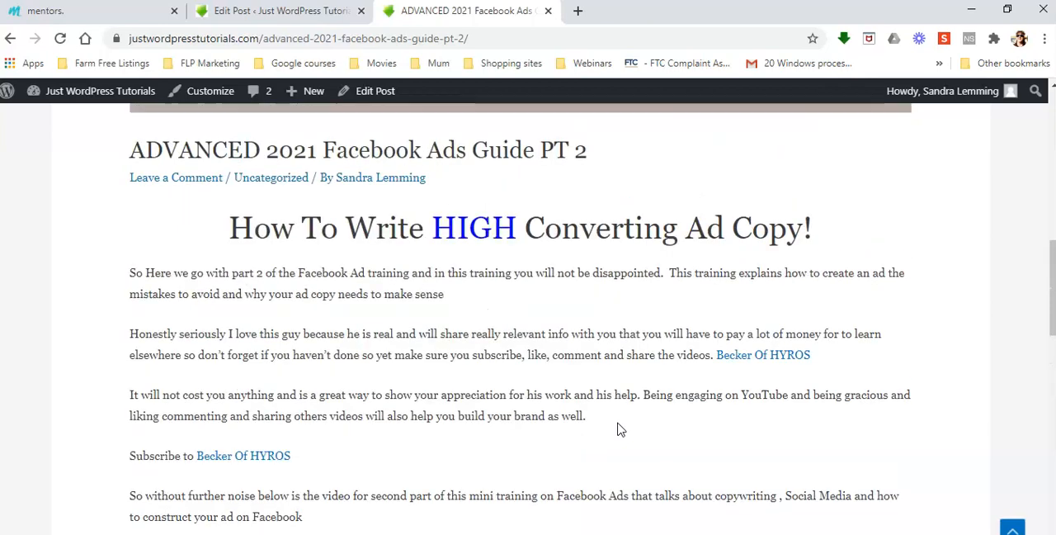
{"action": "scroll", "coordinate": [617, 427], "scroll_direction": "up", "scroll_amount": 2}
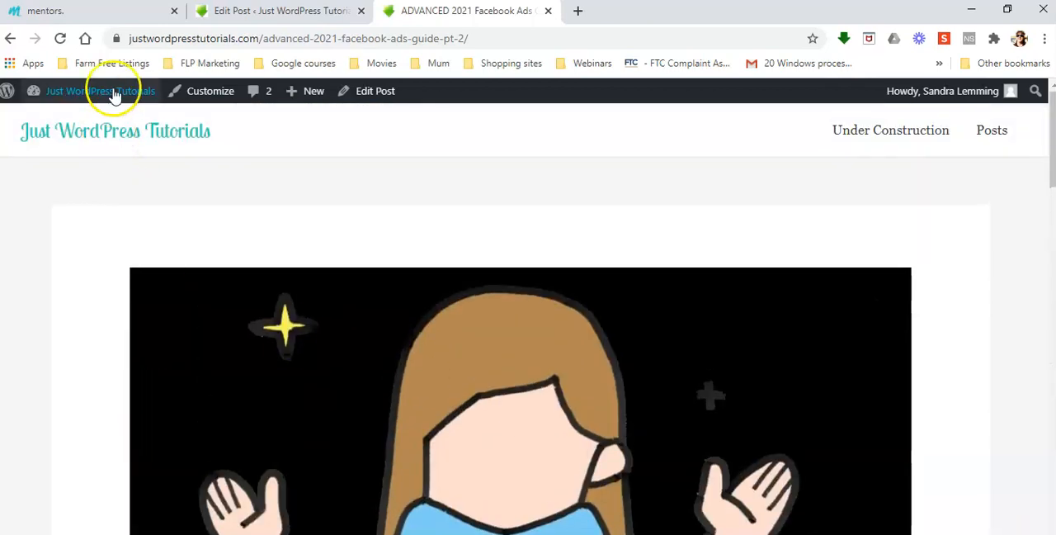
Return to the PT 1 post's editor and add a new category named Facebook Ads Course without a parent category.
{"action": "left_click", "coordinate": [250, 10]}
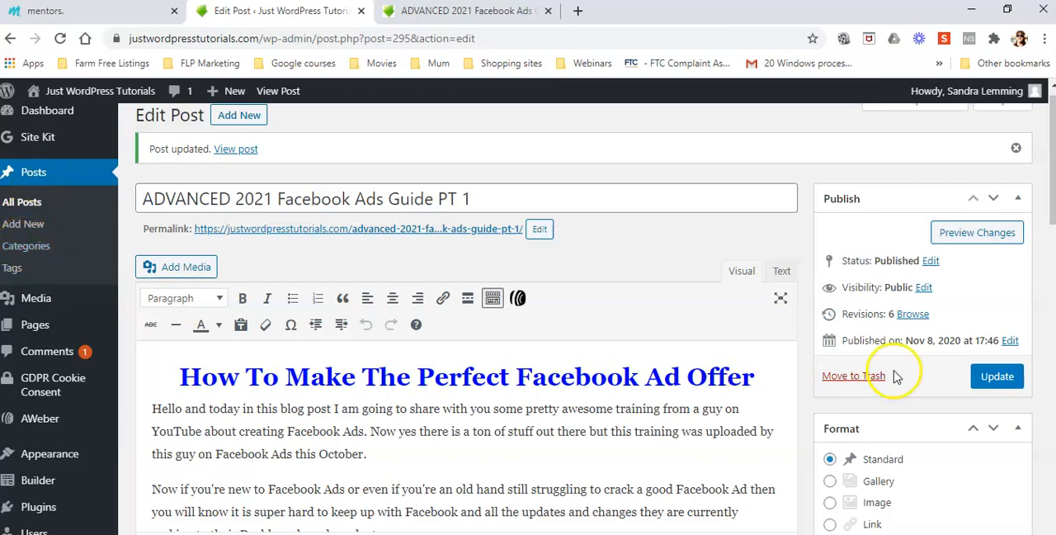
{"action": "scroll", "coordinate": [899, 375], "scroll_direction": "down", "scroll_amount": 4}
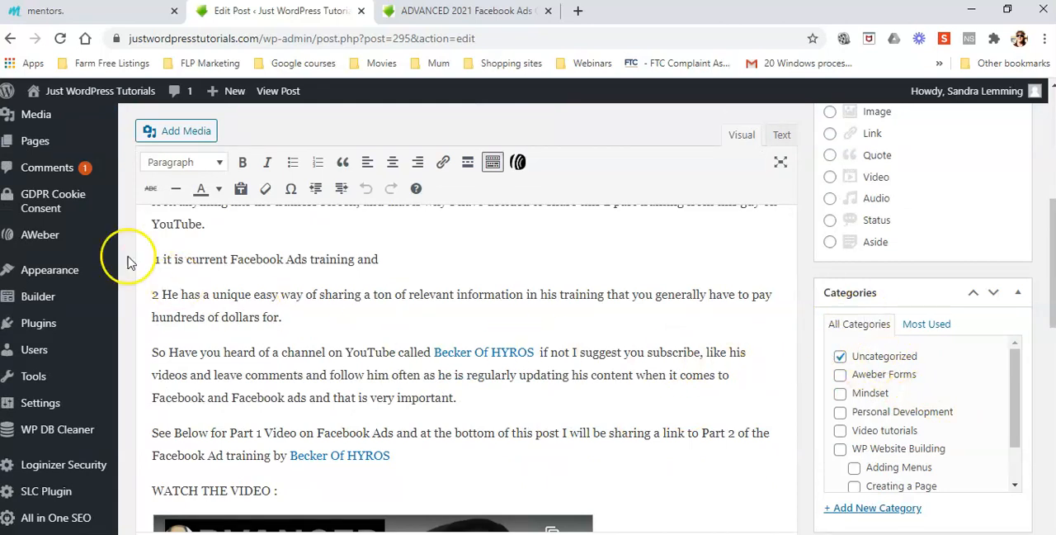
{"action": "scroll", "coordinate": [33, 218], "scroll_direction": "up", "scroll_amount": 1}
{"action": "scroll", "coordinate": [32, 216], "scroll_direction": "up", "scroll_amount": 3}
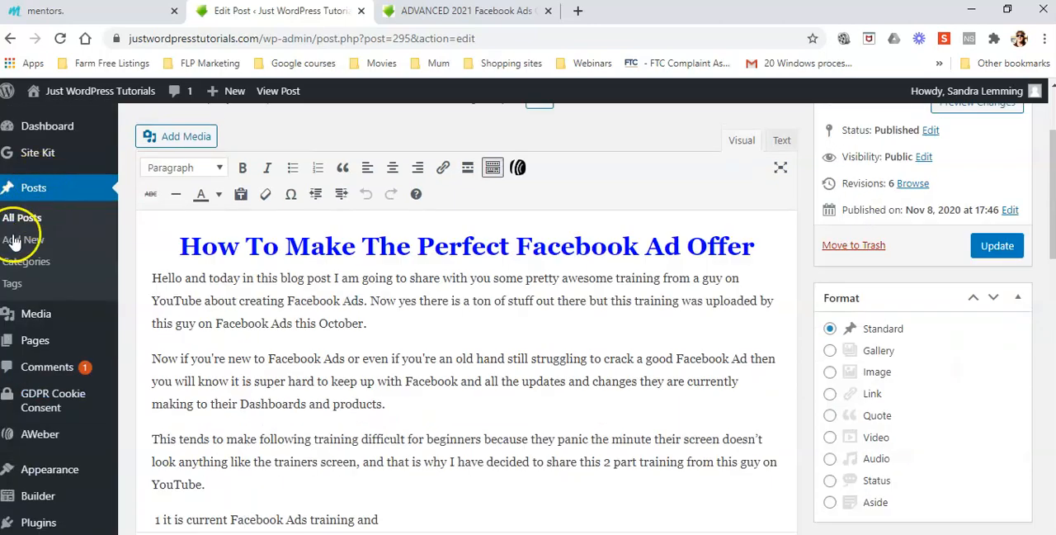
{"action": "scroll", "coordinate": [825, 403], "scroll_direction": "down", "scroll_amount": 3}
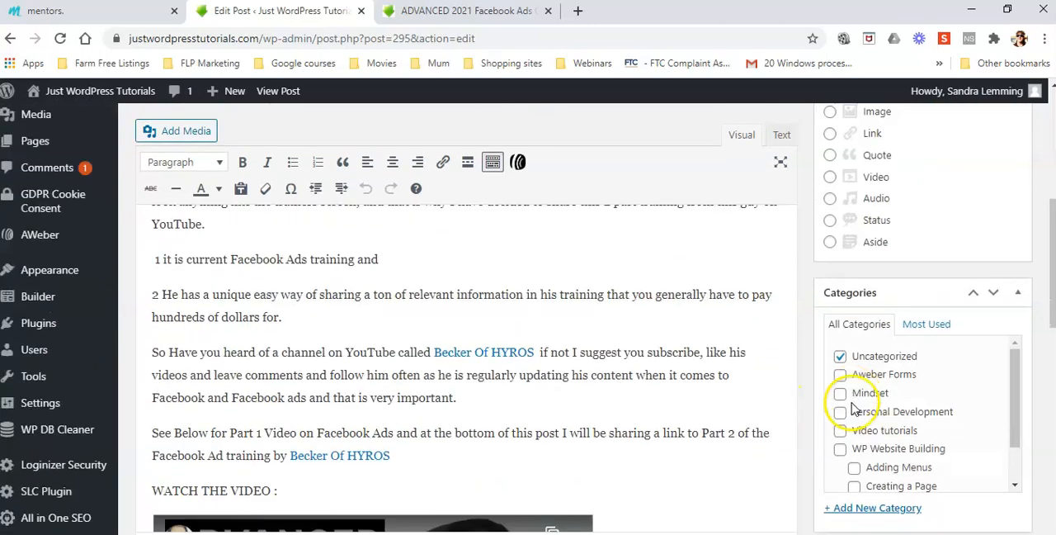
{"action": "scroll", "coordinate": [858, 404], "scroll_direction": "down", "scroll_amount": 1}
{"action": "scroll", "coordinate": [864, 406], "scroll_direction": "down", "scroll_amount": 3}
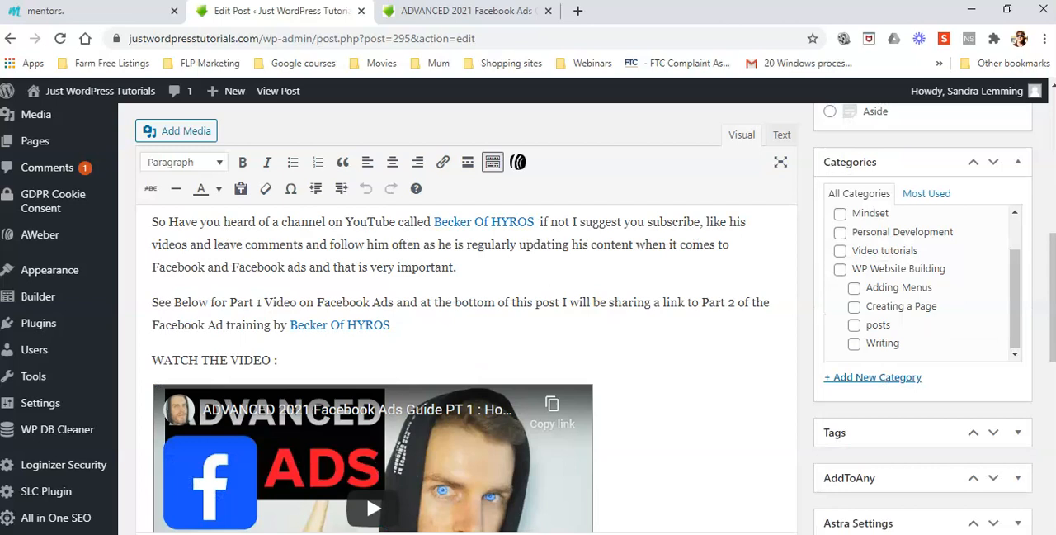
{"action": "left_click", "coordinate": [889, 250]}
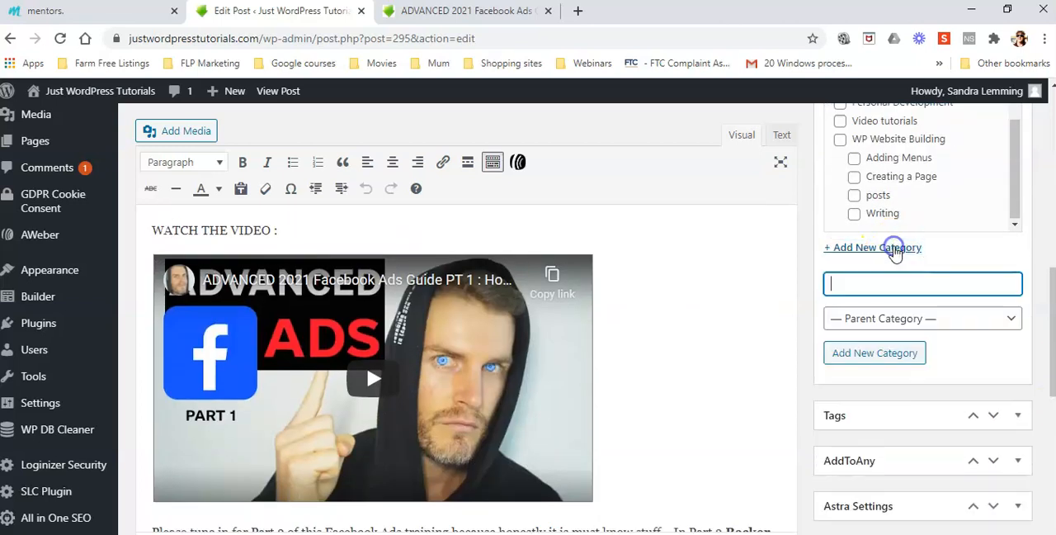
{"action": "left_click", "coordinate": [838, 284]}
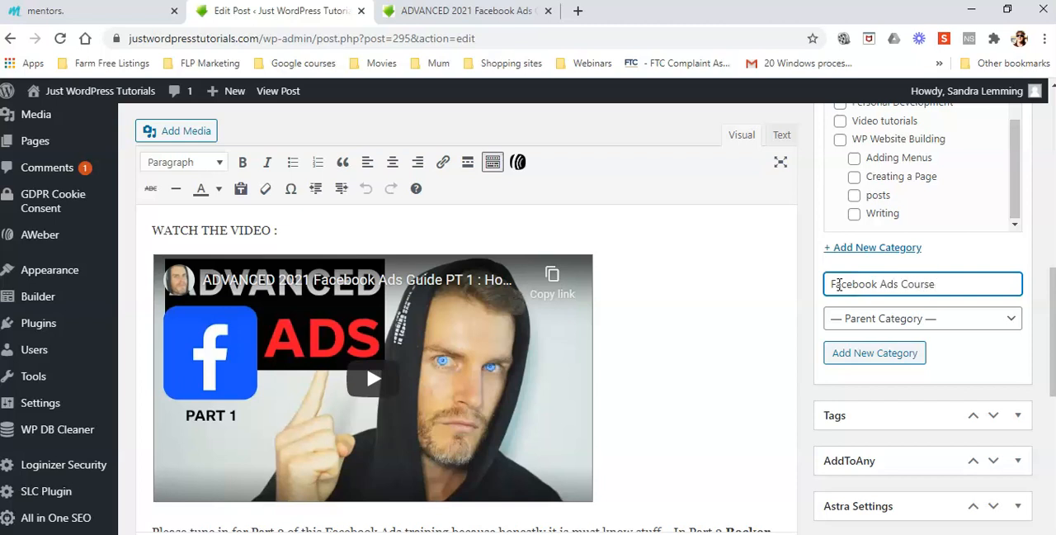
{"action": "left_click", "coordinate": [870, 284]}
{"action": "left_click", "coordinate": [857, 287]}
{"action": "left_click", "coordinate": [929, 285]}
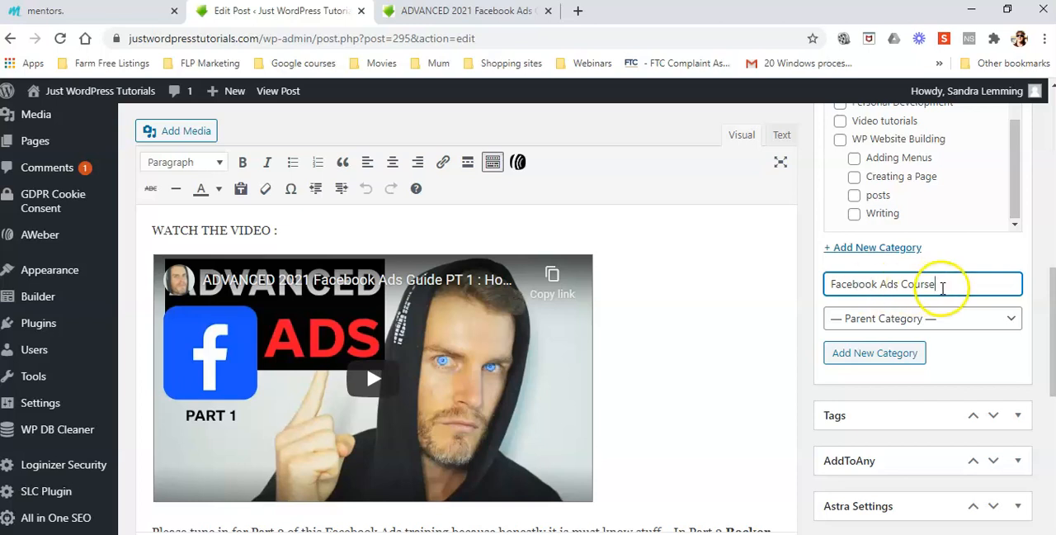
{"action": "left_click", "coordinate": [875, 357]}
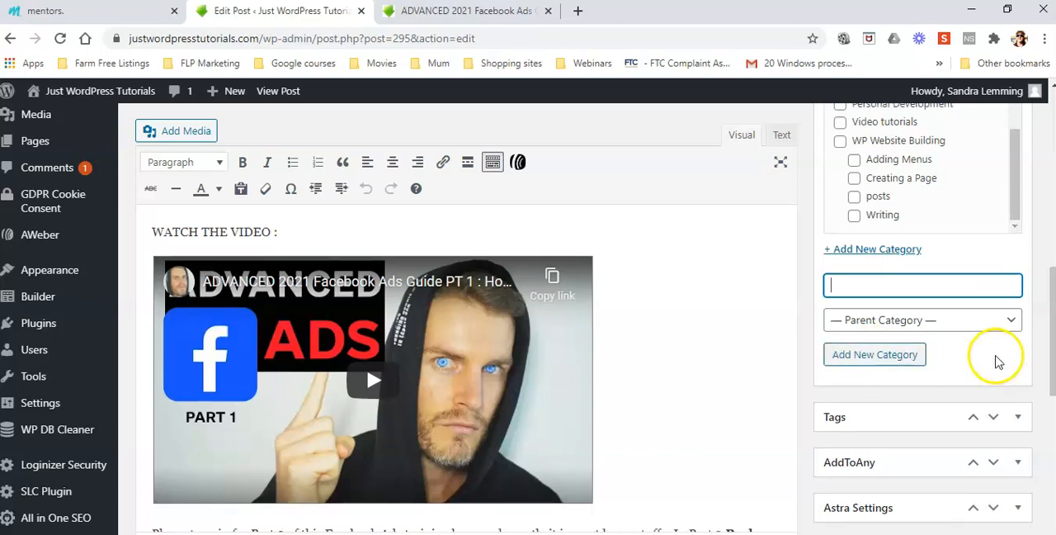
Remove the PT 1 post from the Uncategorized category, leaving only Facebook Ads Course selected.
{"action": "scroll", "coordinate": [996, 359], "scroll_direction": "up", "scroll_amount": 2}
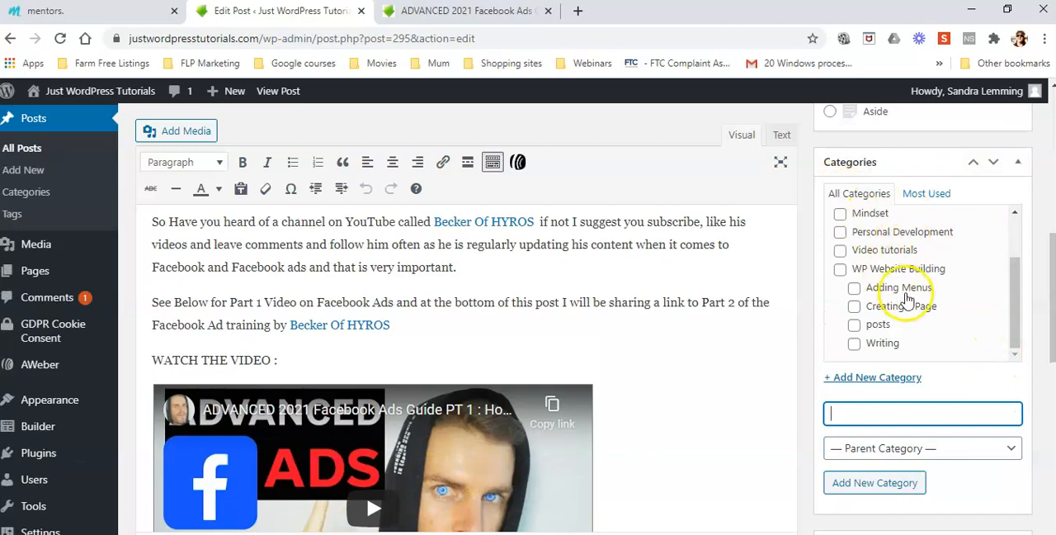
{"action": "left_click_drag", "start_coordinate": [1020, 298], "coordinate": [1015, 245]}
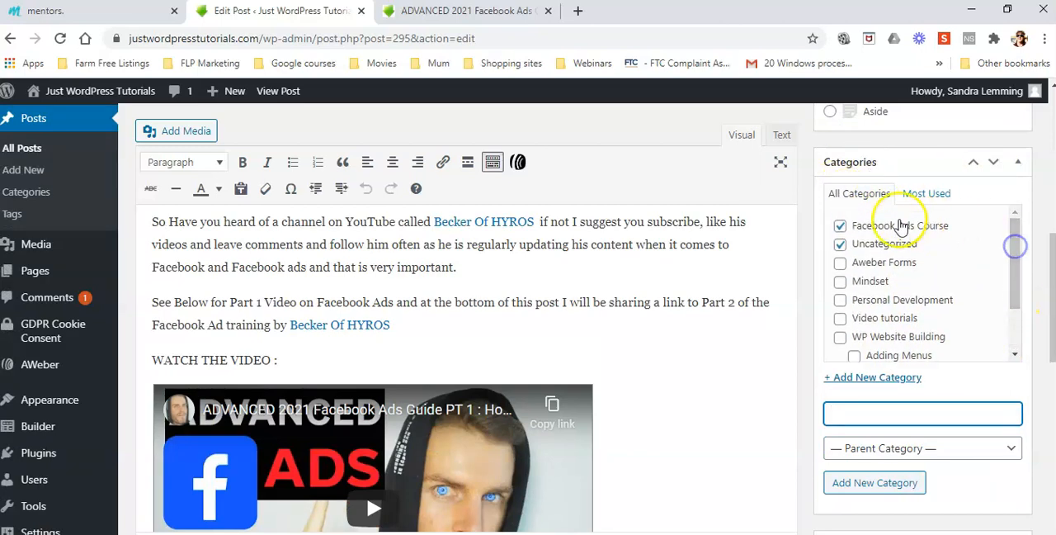
{"action": "left_click", "coordinate": [840, 245]}
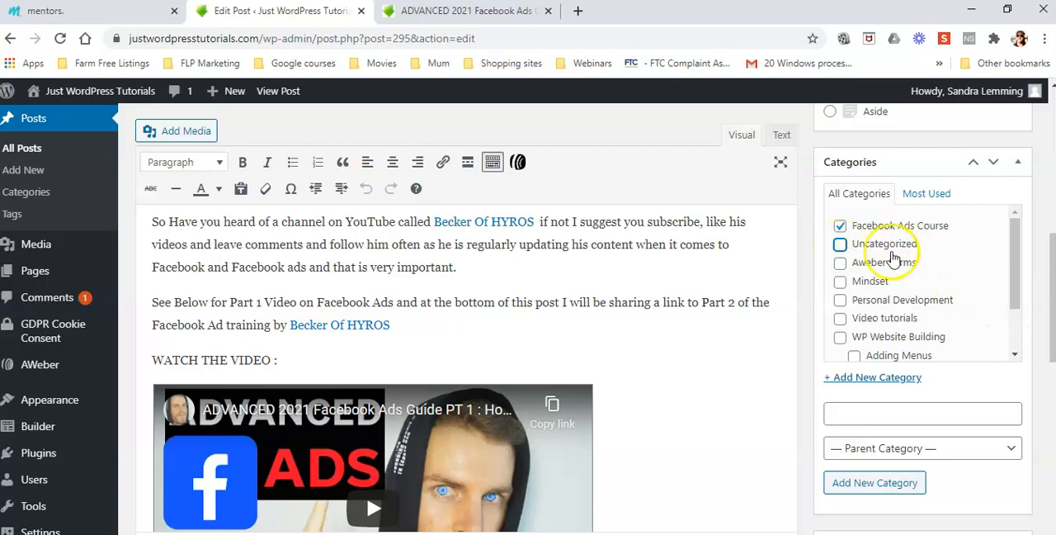
{"action": "left_click", "coordinate": [840, 226]}
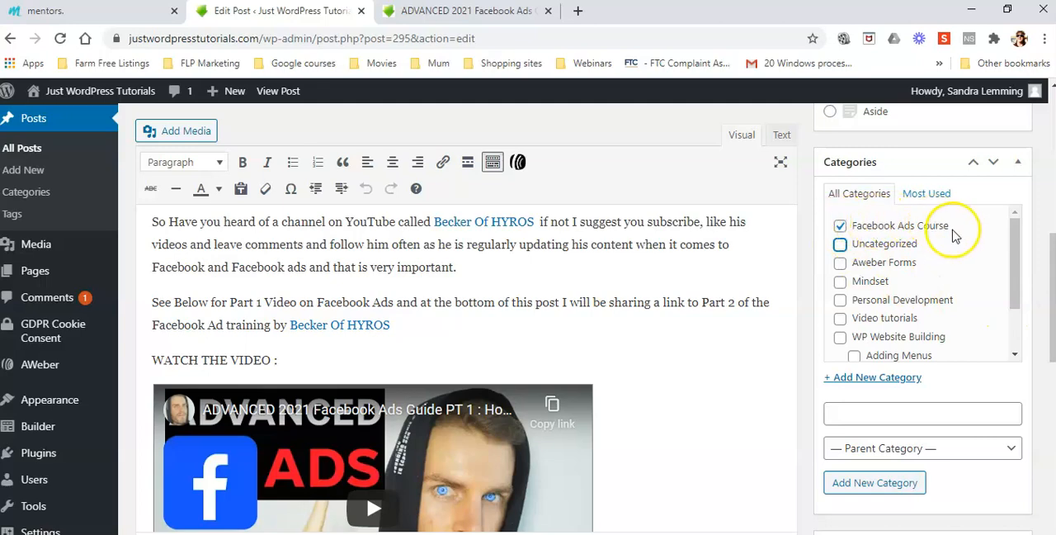
Add the tags "facebook" and "ads" to the PT 1 post.
{"action": "scroll", "coordinate": [548, 329], "scroll_direction": "up", "scroll_amount": 6}
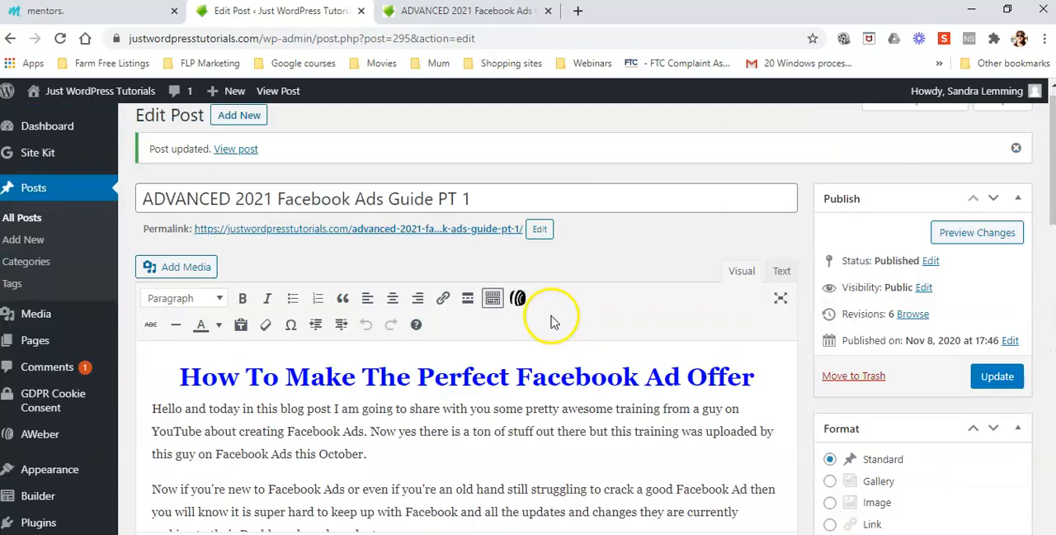
{"action": "scroll", "coordinate": [924, 422], "scroll_direction": "down", "scroll_amount": 3}
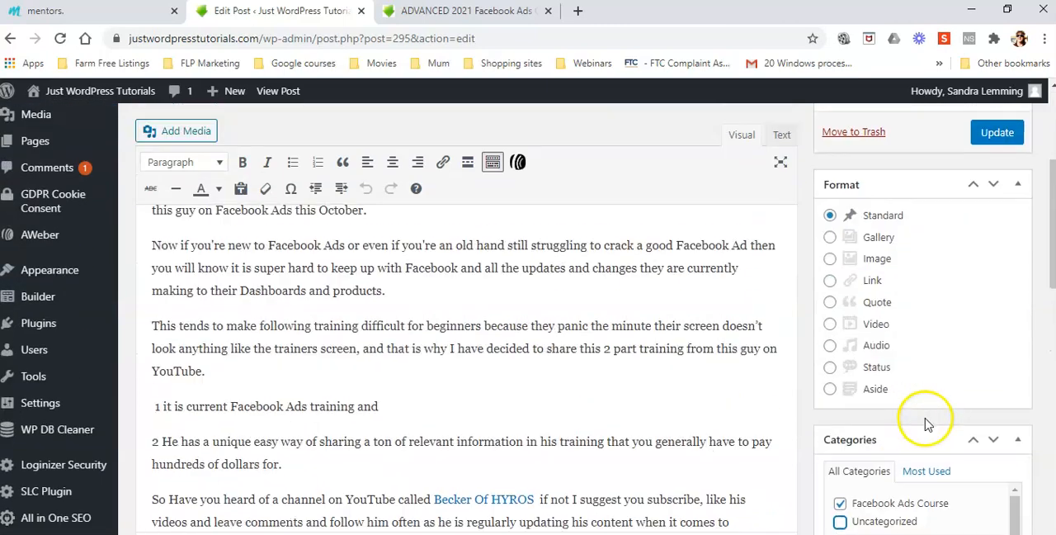
{"action": "scroll", "coordinate": [926, 419], "scroll_direction": "down", "scroll_amount": 2}
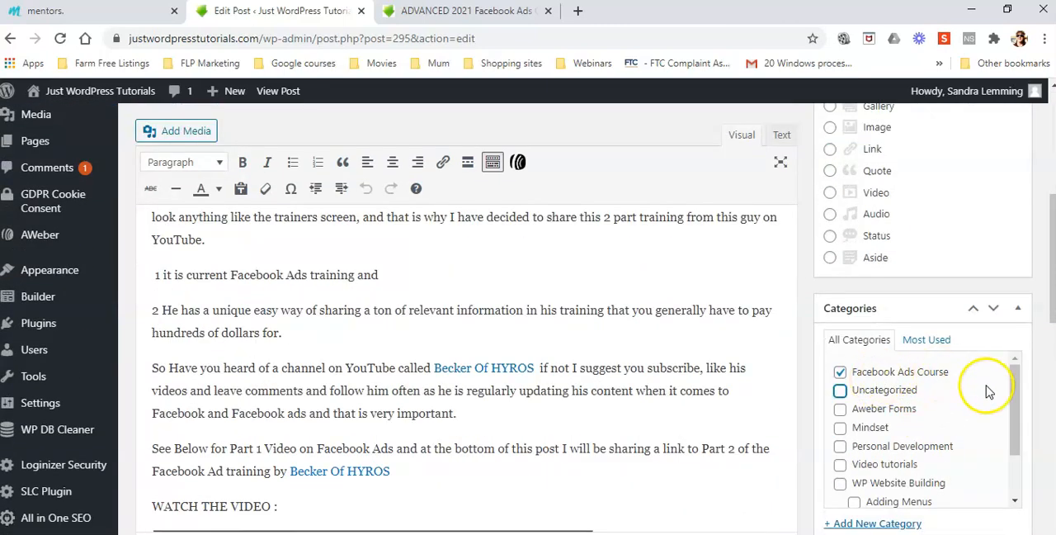
{"action": "scroll", "coordinate": [986, 389], "scroll_direction": "down", "scroll_amount": 2}
{"action": "scroll", "coordinate": [1019, 416], "scroll_direction": "down", "scroll_amount": 3}
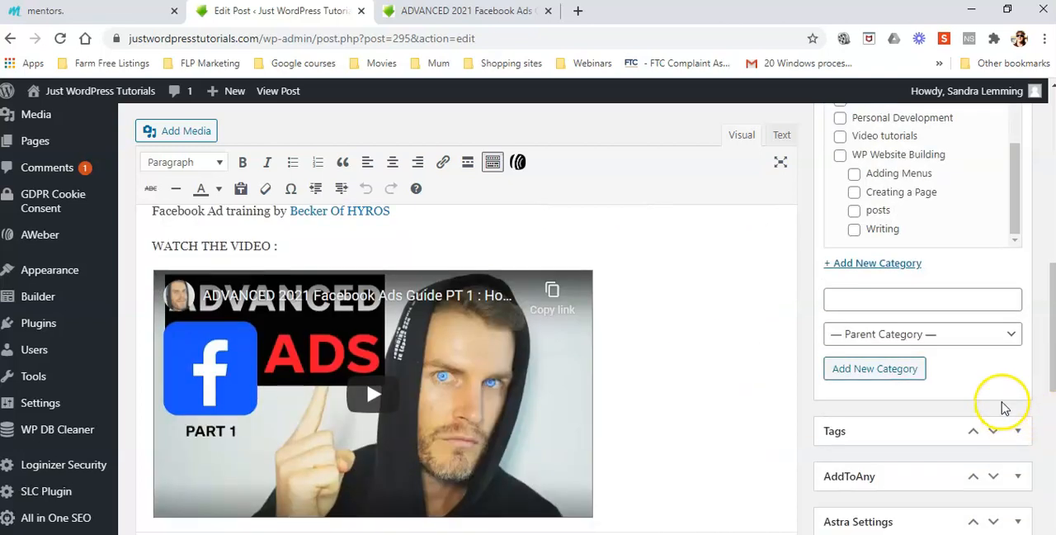
{"action": "scroll", "coordinate": [993, 415], "scroll_direction": "down", "scroll_amount": 2}
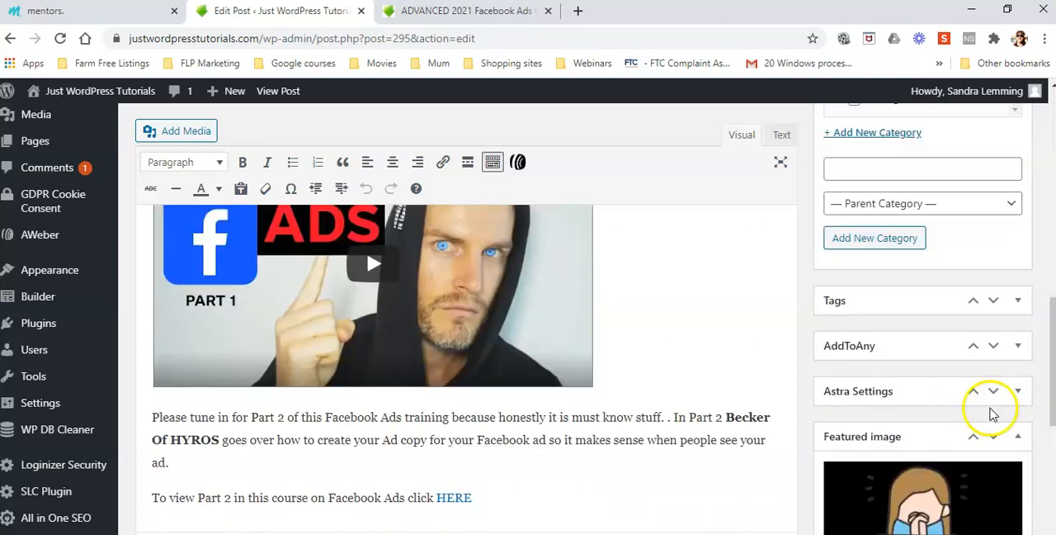
{"action": "left_click", "coordinate": [1017, 302]}
{"action": "left_click", "coordinate": [851, 345]}
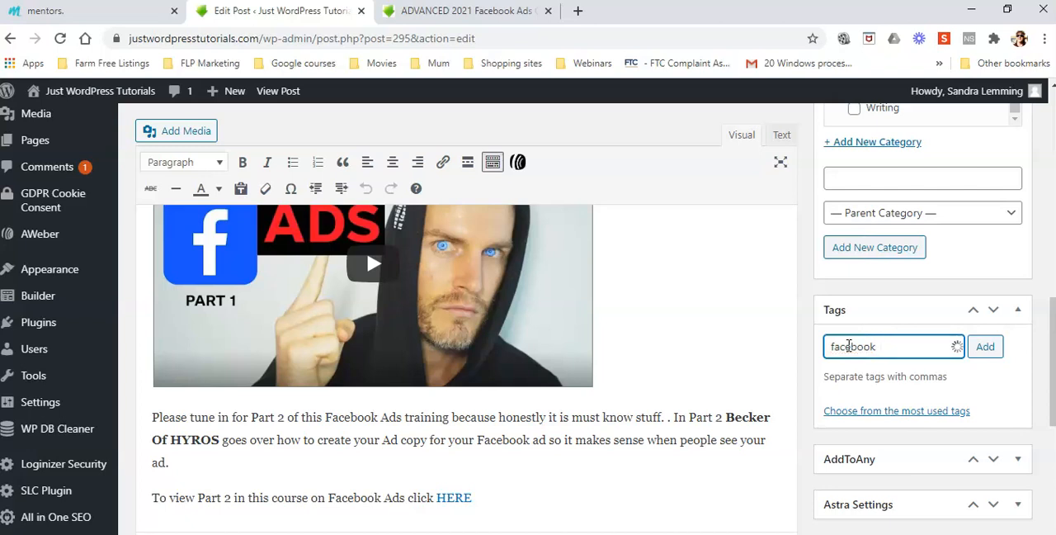
{"action": "left_click", "coordinate": [986, 347]}
{"action": "left_click", "coordinate": [840, 351]}
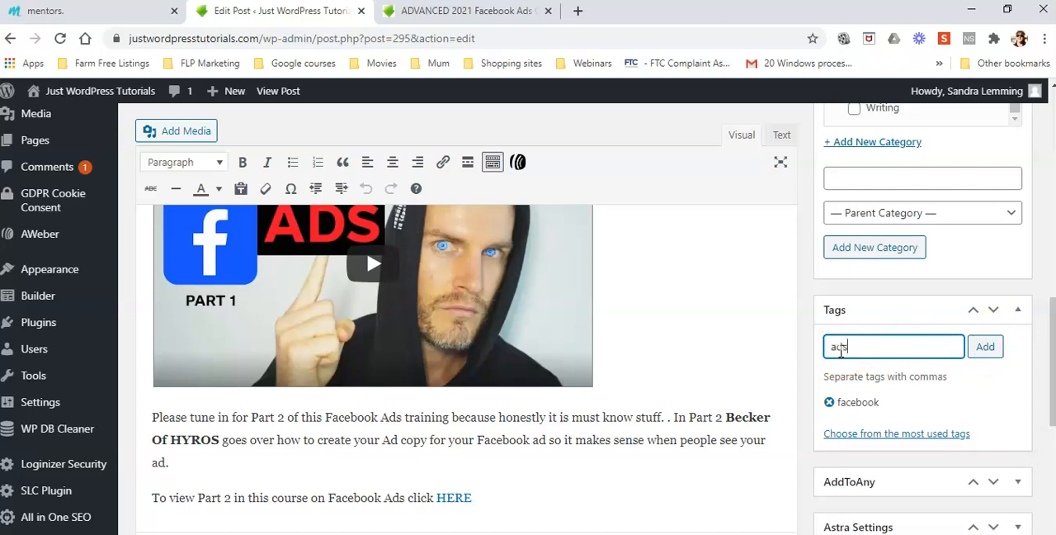
{"action": "type", "text": "ads"}
{"action": "left_click", "coordinate": [927, 357]}
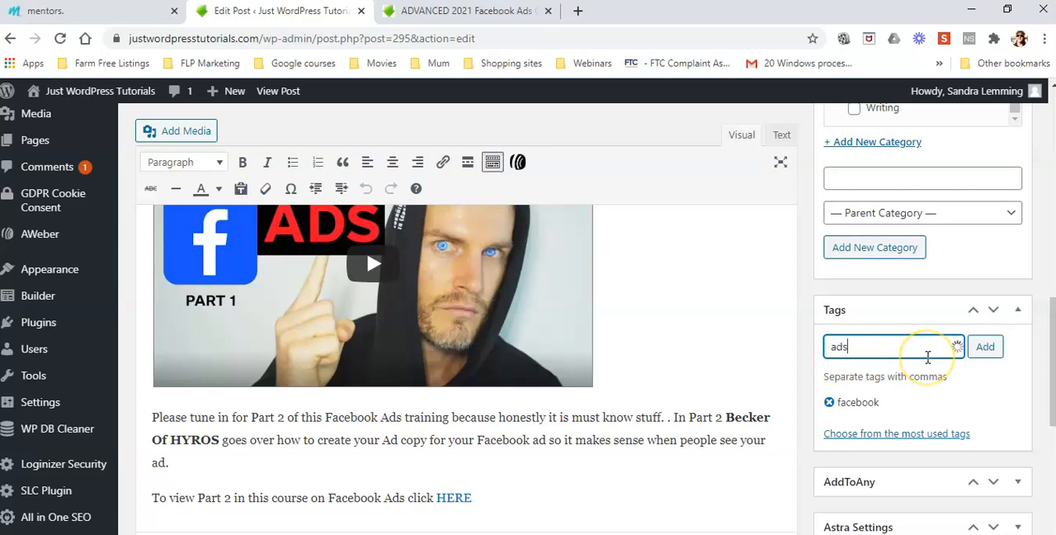
Add the tags "facebook ads" and "facebook ads course" to the PT 1 post.
{"action": "type", "text": "facebook"}
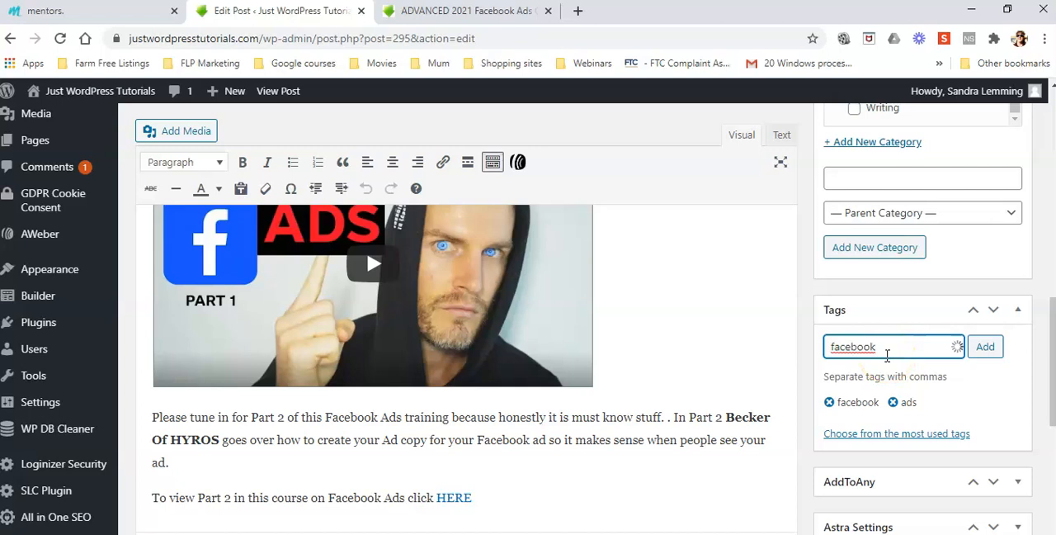
{"action": "type", "text": " add"}
{"action": "key", "text": "BackSpace"}
{"action": "type", "text": "s"}
{"action": "key", "text": "Return"}
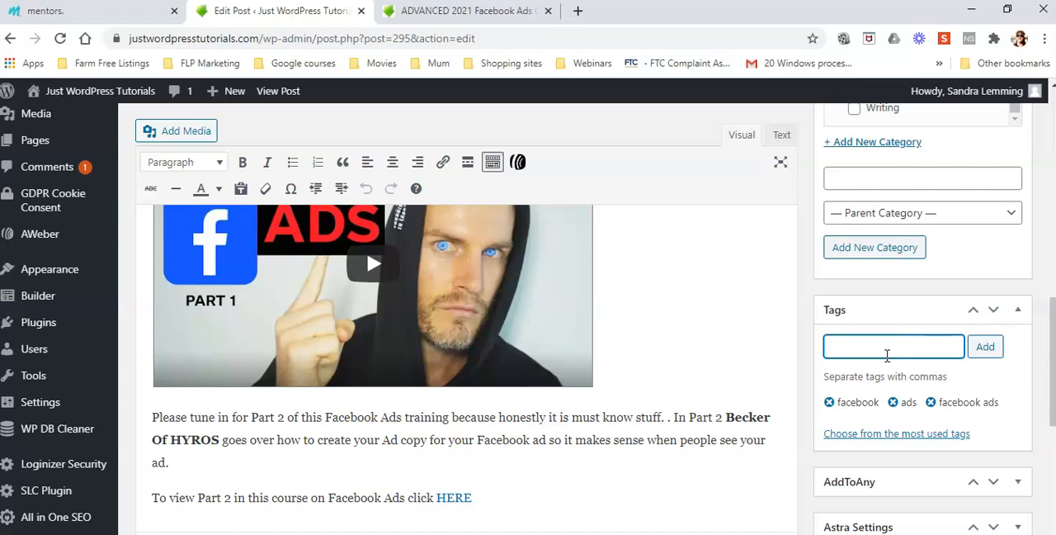
{"action": "type", "text": "facebook ads cour"}
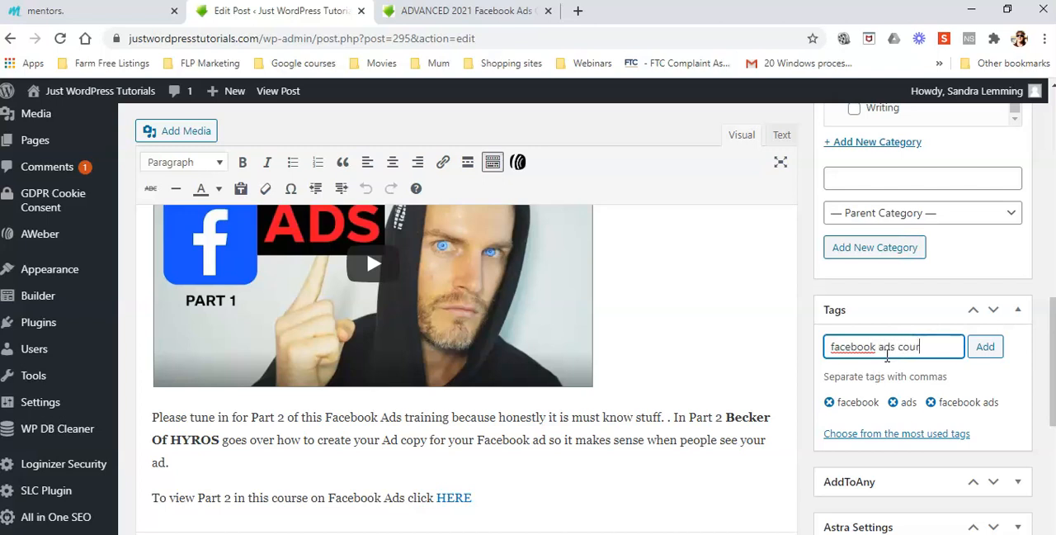
{"action": "type", "text": "se"}
{"action": "key", "text": "Return"}
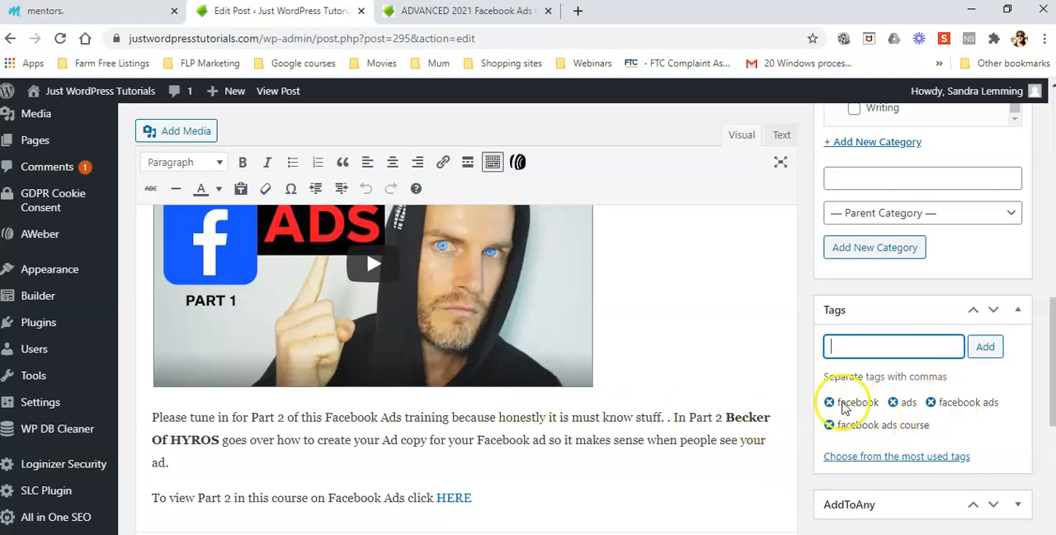
Review the PT 1 post's categories, tags, revisions and featured image along with its text in the editor.
{"action": "scroll", "coordinate": [903, 231], "scroll_direction": "up", "scroll_amount": 4}
{"action": "scroll", "coordinate": [872, 272], "scroll_direction": "down", "scroll_amount": 3}
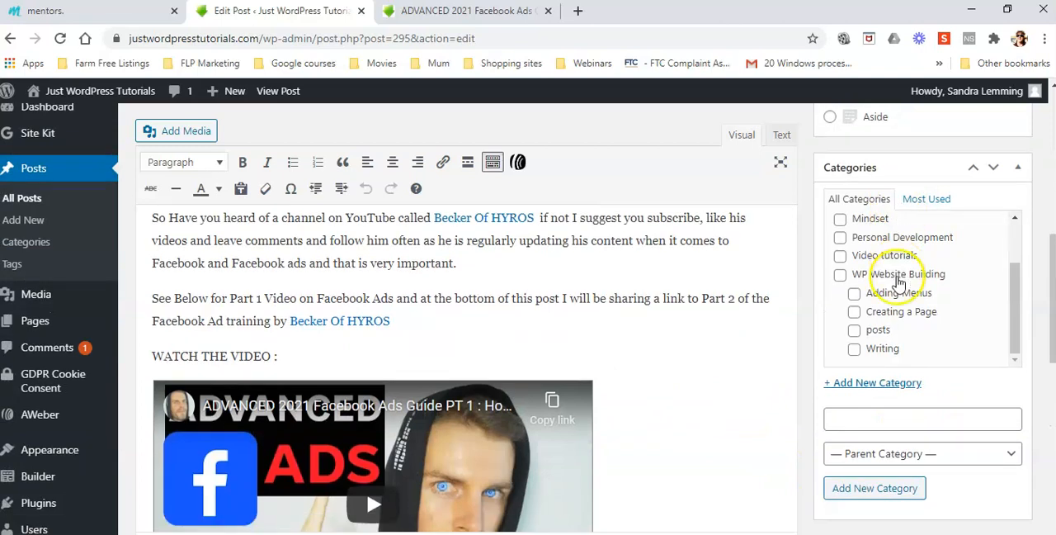
{"action": "scroll", "coordinate": [897, 387], "scroll_direction": "down", "scroll_amount": 1}
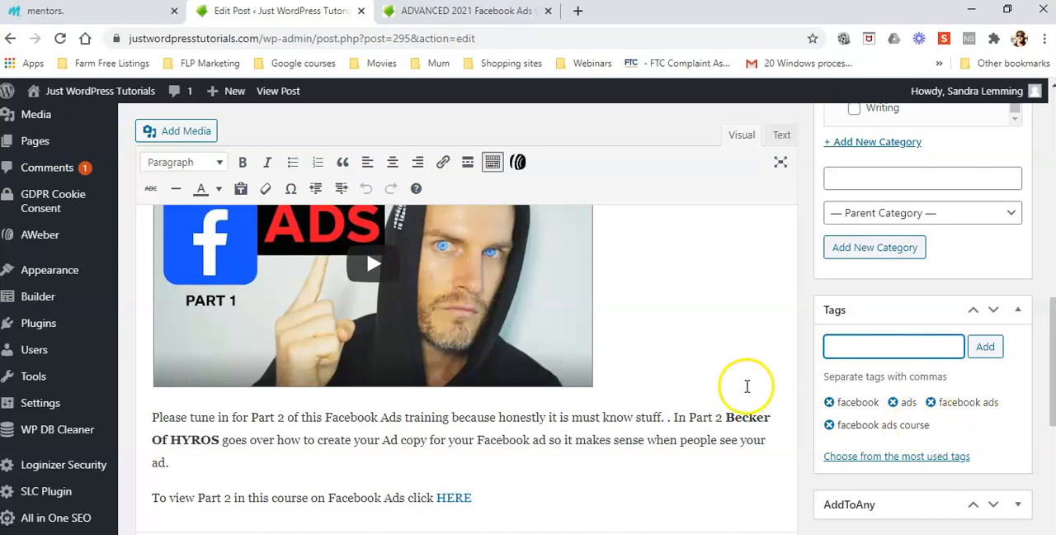
{"action": "scroll", "coordinate": [744, 391], "scroll_direction": "down", "scroll_amount": 5}
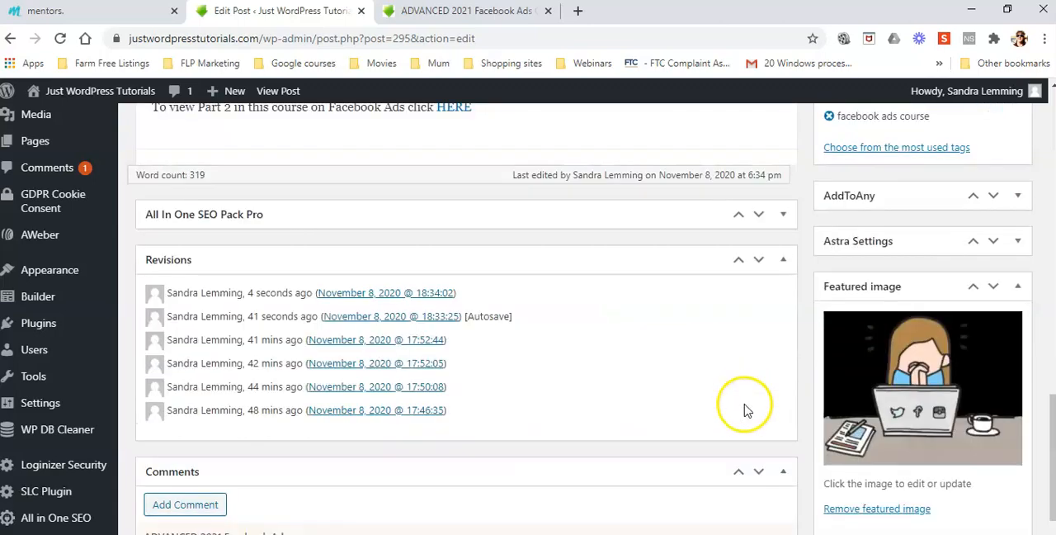
{"action": "scroll", "coordinate": [744, 400], "scroll_direction": "up", "scroll_amount": 3}
{"action": "scroll", "coordinate": [745, 404], "scroll_direction": "up", "scroll_amount": 10}
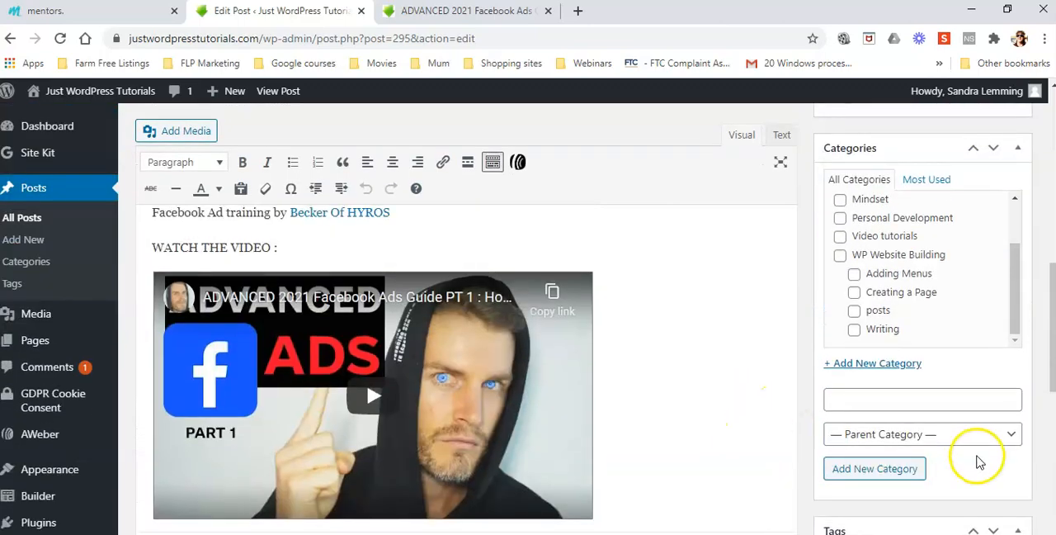
{"action": "scroll", "coordinate": [620, 410], "scroll_direction": "down", "scroll_amount": 3}
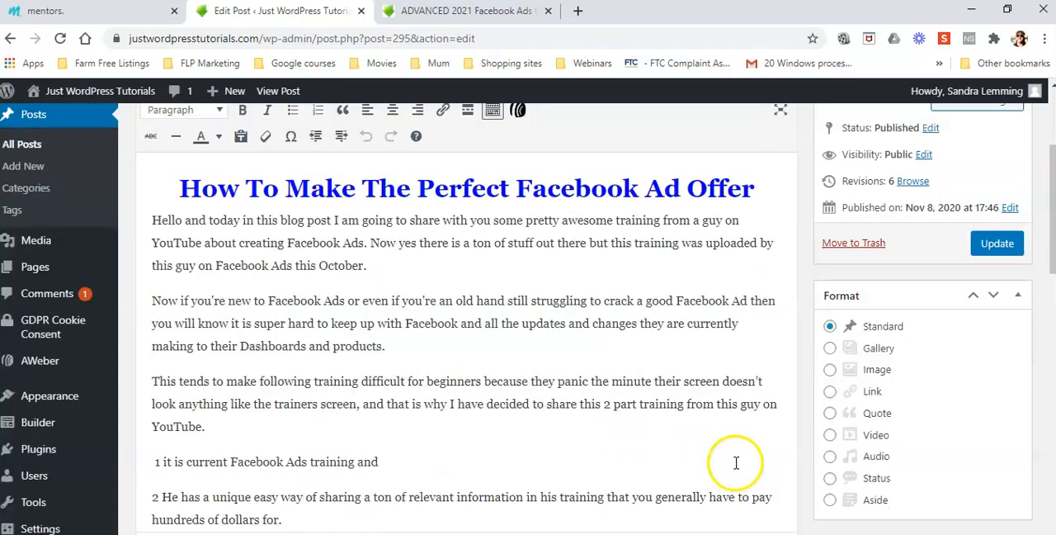
{"action": "scroll", "coordinate": [806, 470], "scroll_direction": "down", "scroll_amount": 4}
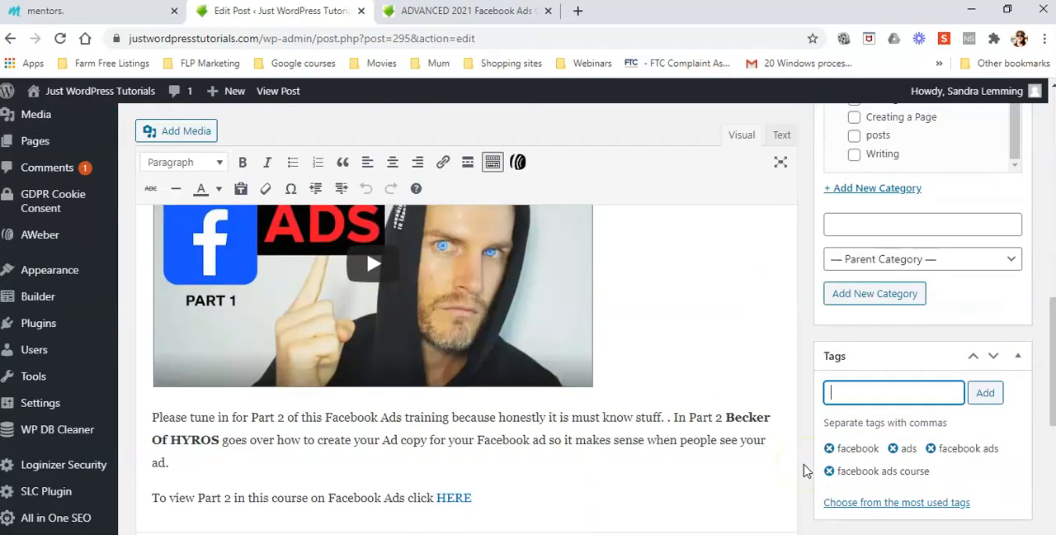
Update the PT 1 post to save its category and tags.
{"action": "scroll", "coordinate": [812, 464], "scroll_direction": "up", "scroll_amount": 8}
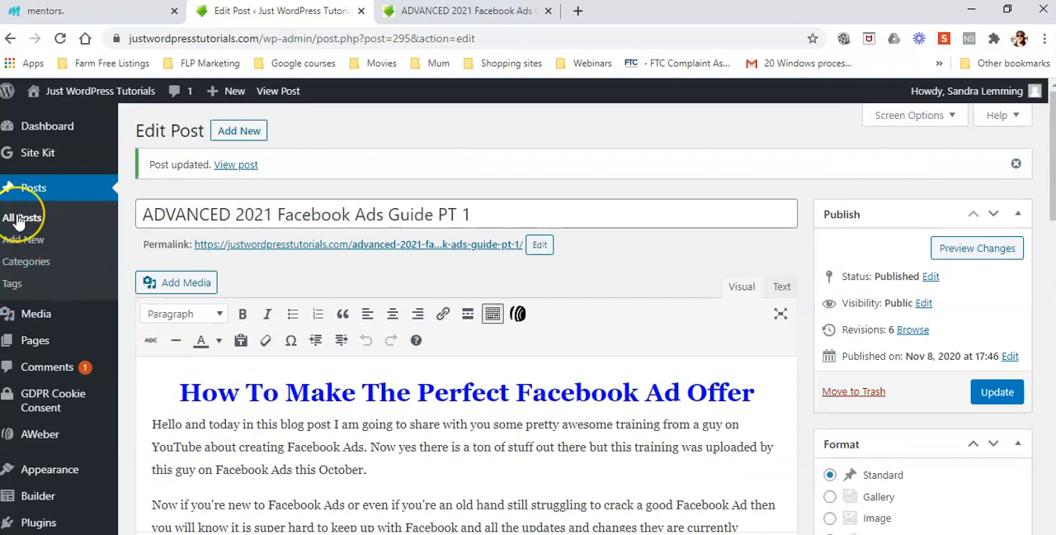
{"action": "left_click", "coordinate": [996, 391]}
{"action": "left_click", "coordinate": [625, 278]}
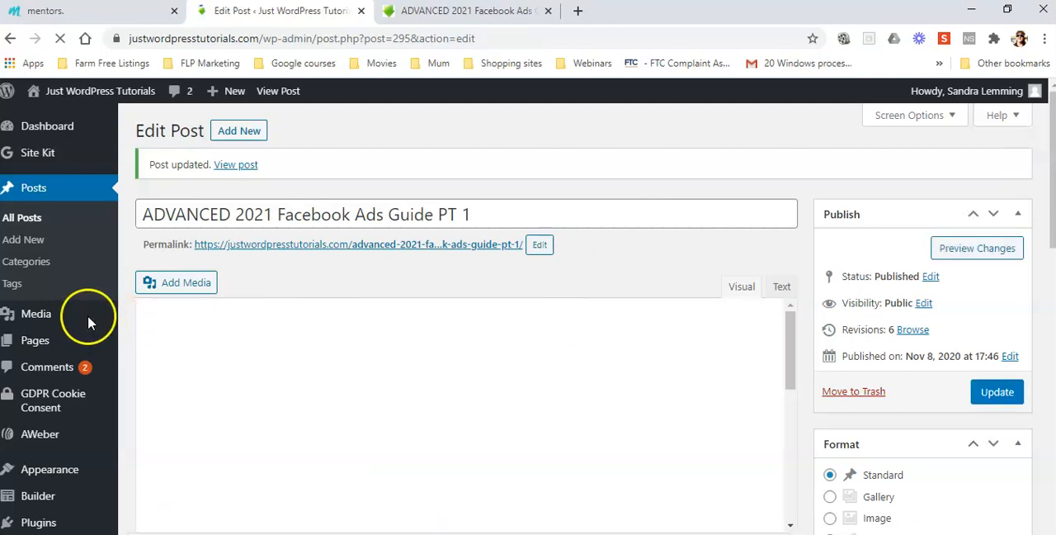
Return to the list of all posts and open the ADVANCED 2021 Facebook Ads Guide PT 2 post for editing.
{"action": "mouse_move", "coordinate": [90, 324]}
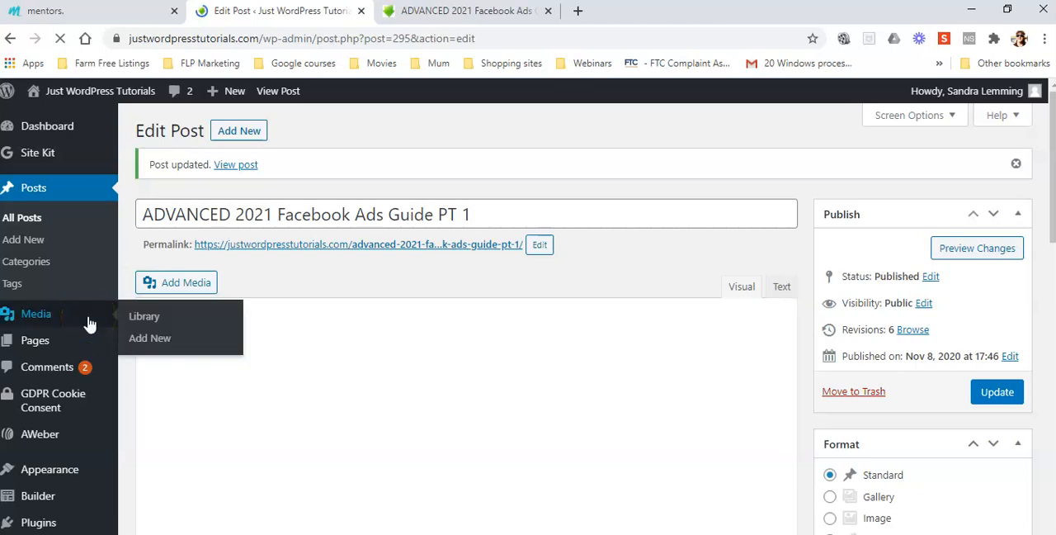
{"action": "left_click", "coordinate": [33, 320]}
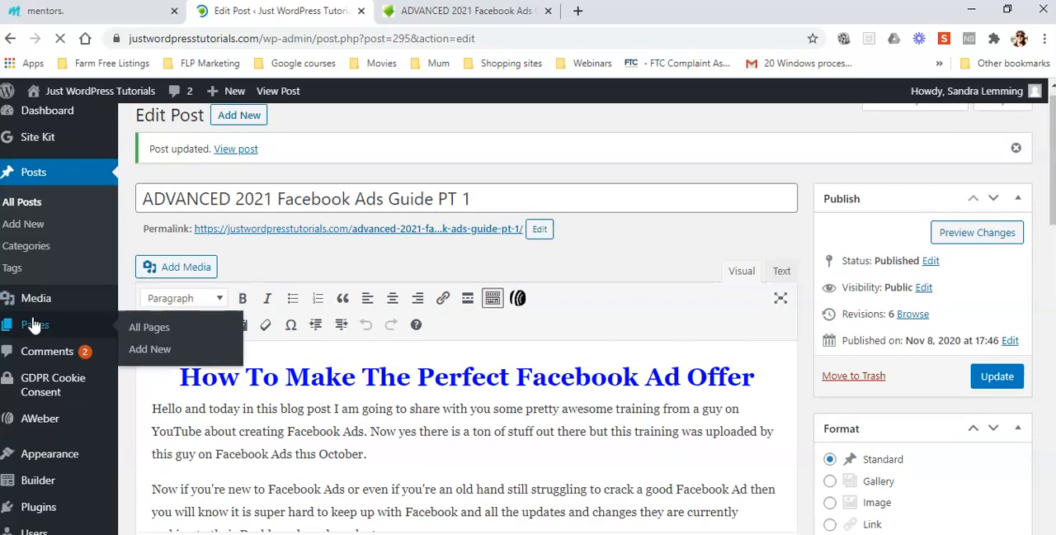
{"action": "left_click", "coordinate": [21, 202]}
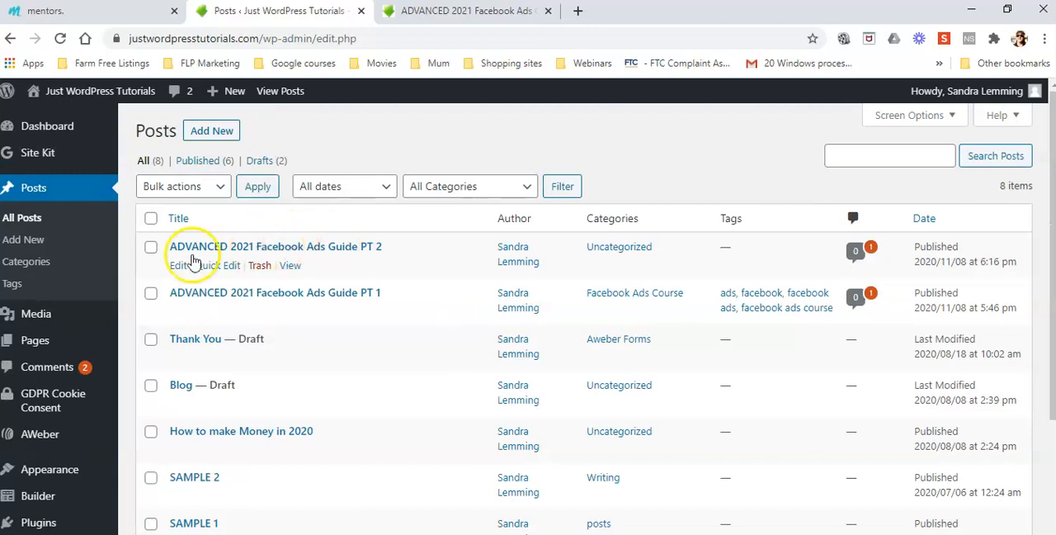
{"action": "left_click", "coordinate": [178, 266]}
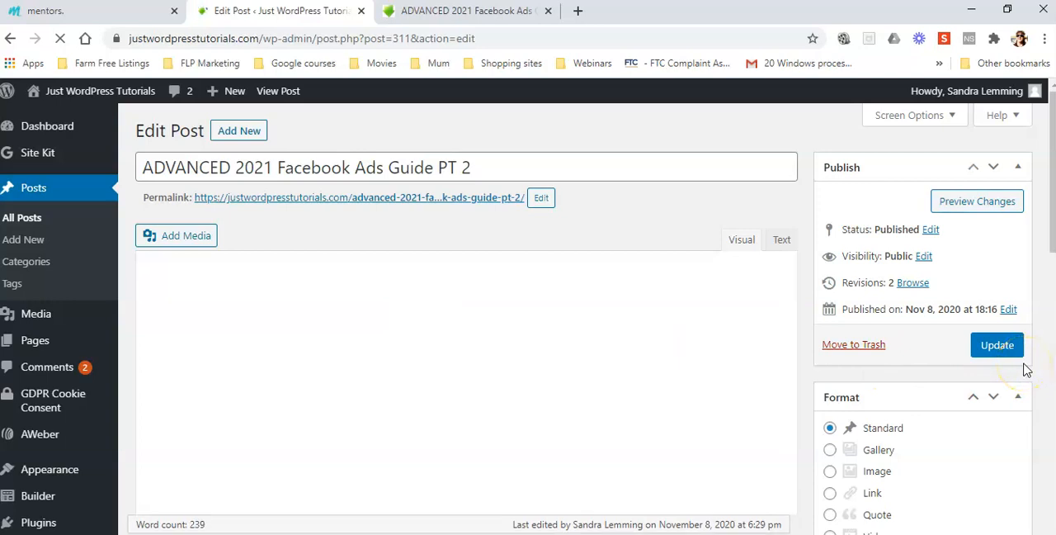
Replace the PT 2 post's Uncategorized category with Facebook Ads Course.
{"action": "scroll", "coordinate": [1025, 369], "scroll_direction": "down", "scroll_amount": 1}
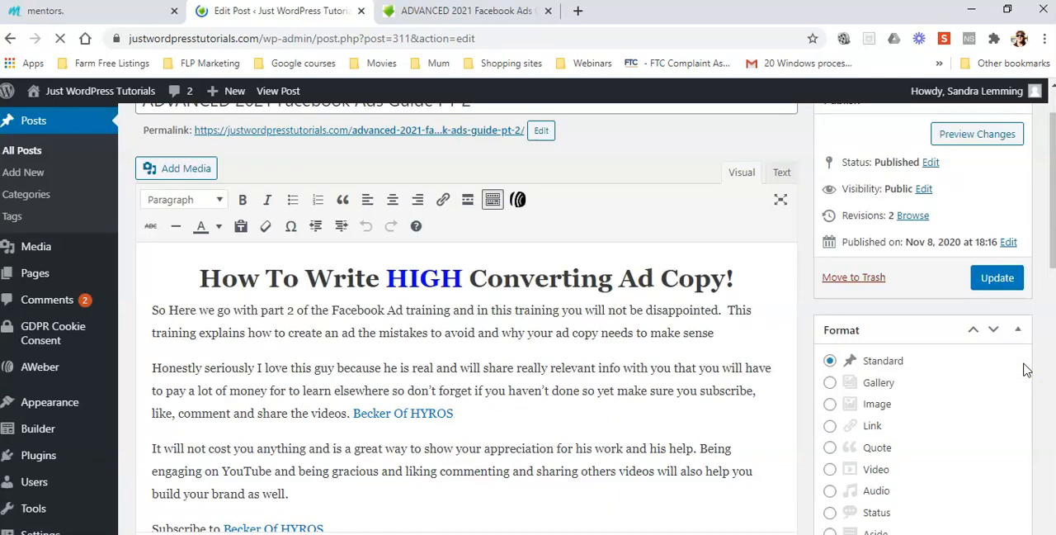
{"action": "scroll", "coordinate": [1025, 369], "scroll_direction": "down", "scroll_amount": 5}
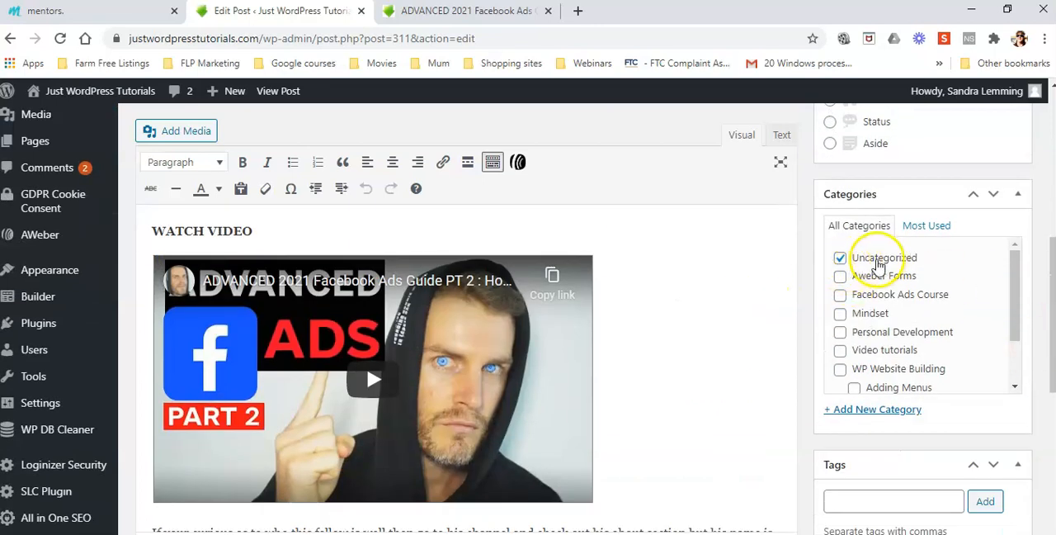
{"action": "left_click", "coordinate": [840, 258]}
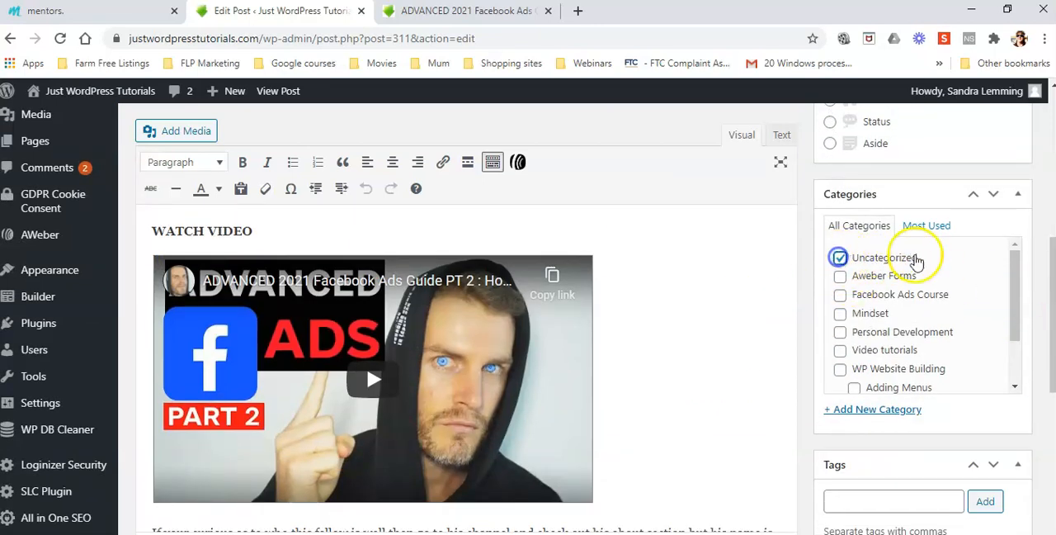
{"action": "left_click", "coordinate": [840, 294]}
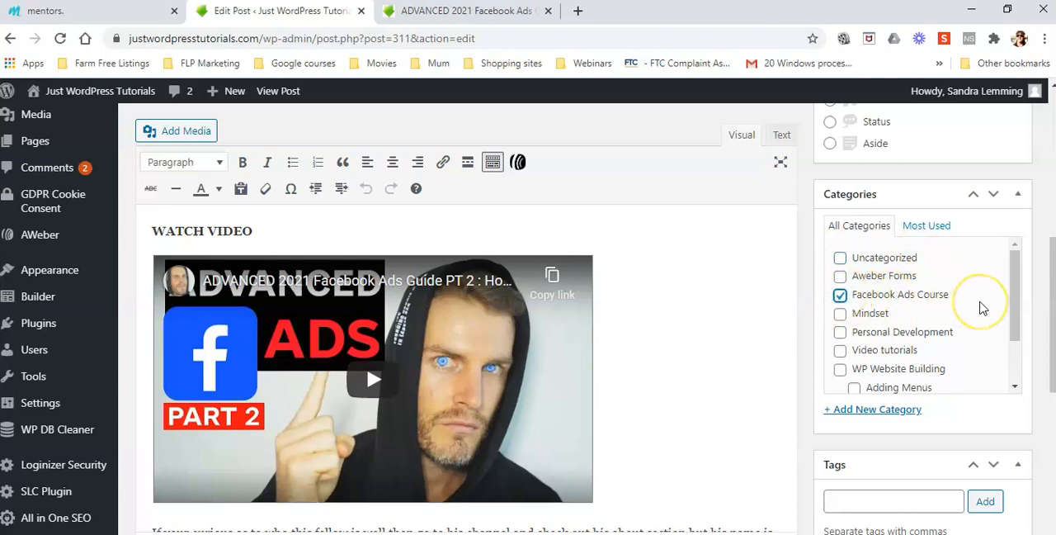
Add the tags "facebook", "ads", "facebook ads" and "facebook ads course" to the PT 2 post from the most used tags.
{"action": "scroll", "coordinate": [981, 307], "scroll_direction": "down", "scroll_amount": 2}
{"action": "scroll", "coordinate": [990, 330], "scroll_direction": "down", "scroll_amount": 3}
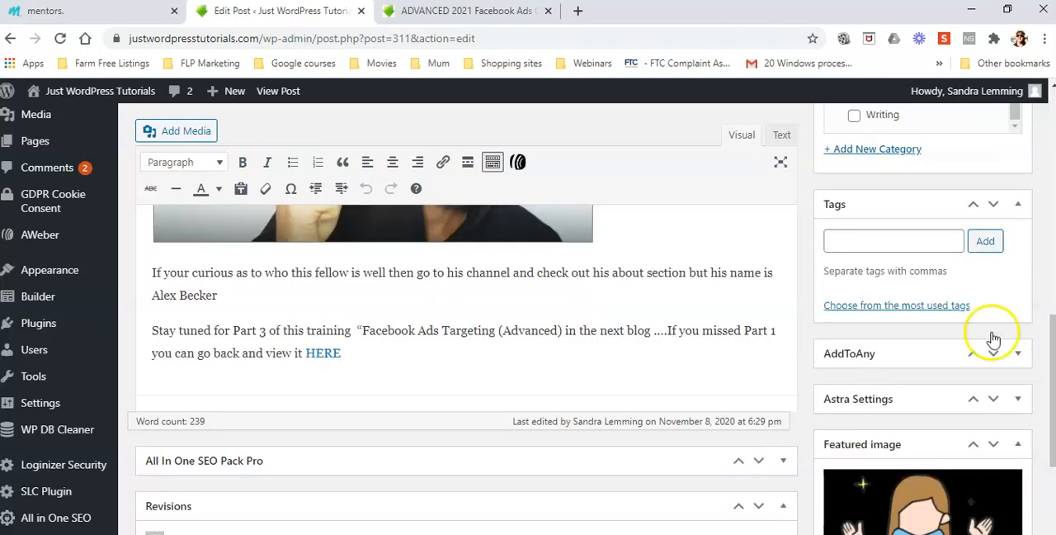
{"action": "left_click", "coordinate": [916, 314]}
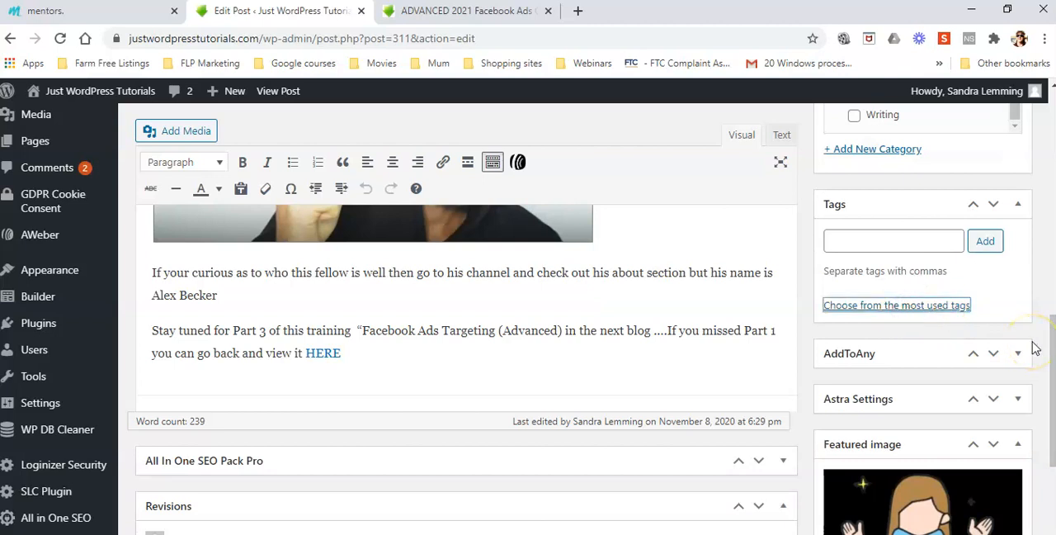
{"action": "left_click", "coordinate": [917, 307]}
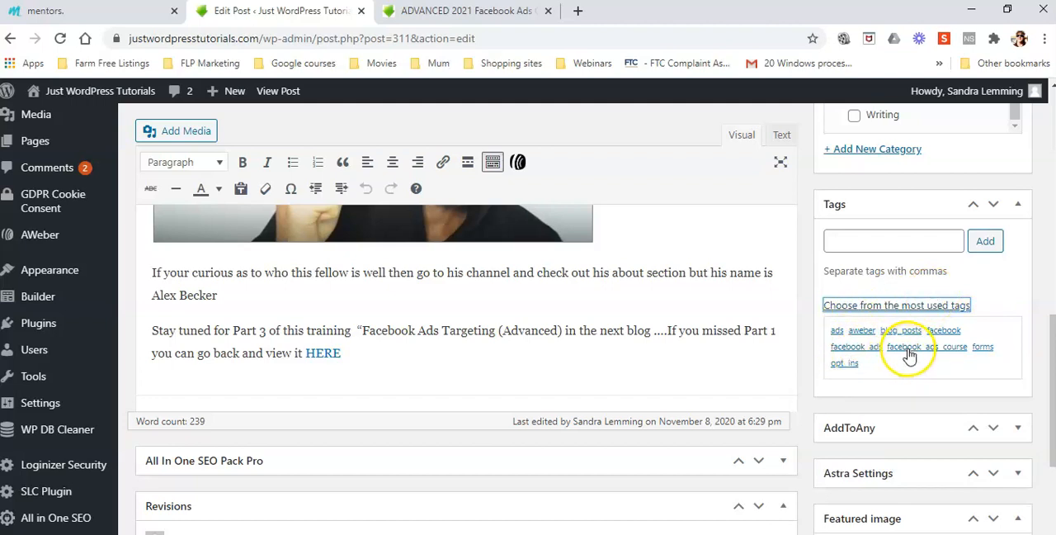
{"action": "left_click", "coordinate": [943, 330]}
{"action": "left_click", "coordinate": [837, 330]}
{"action": "left_click", "coordinate": [862, 349]}
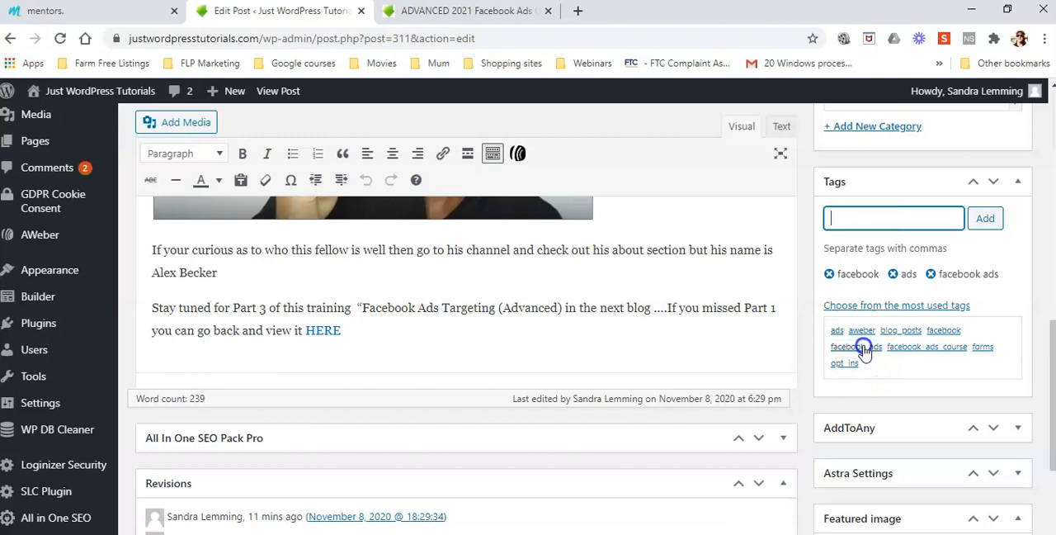
{"action": "left_click", "coordinate": [943, 348]}
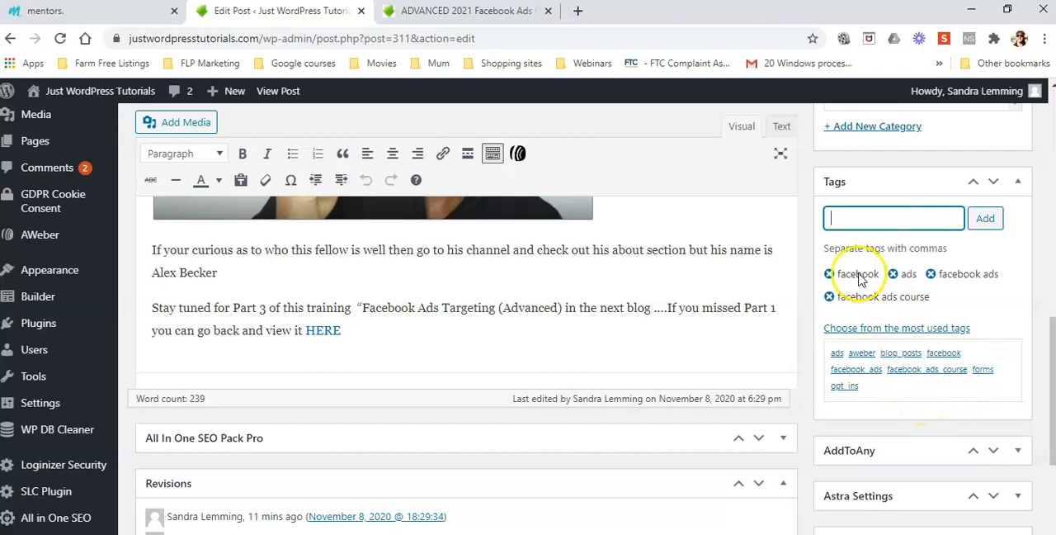
Collapse the Tags box, check the selected category and update the PT 2 post.
{"action": "left_click", "coordinate": [1018, 182]}
{"action": "scroll", "coordinate": [1038, 346], "scroll_direction": "up", "scroll_amount": 3}
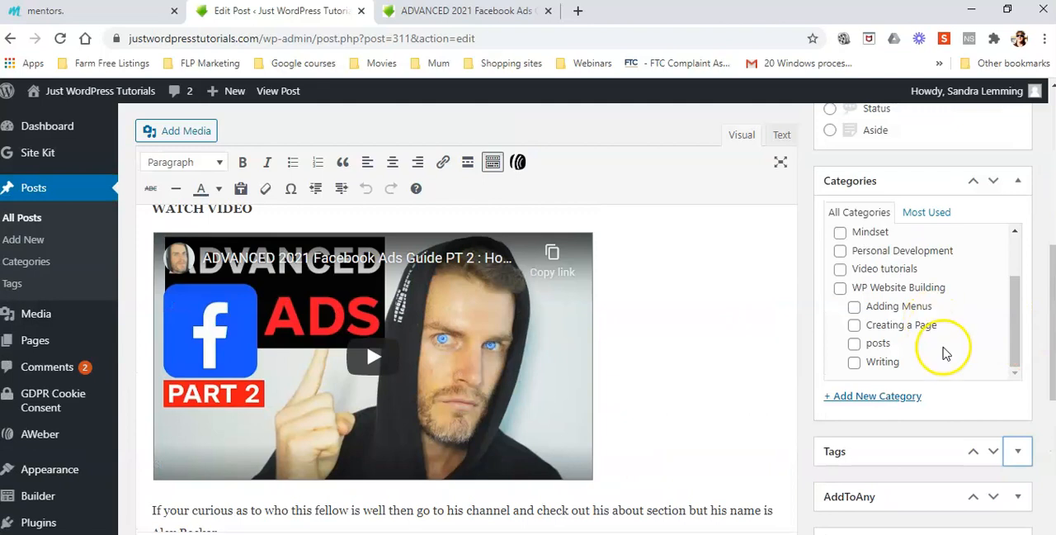
{"action": "left_click_drag", "start_coordinate": [1018, 286], "coordinate": [1018, 235]}
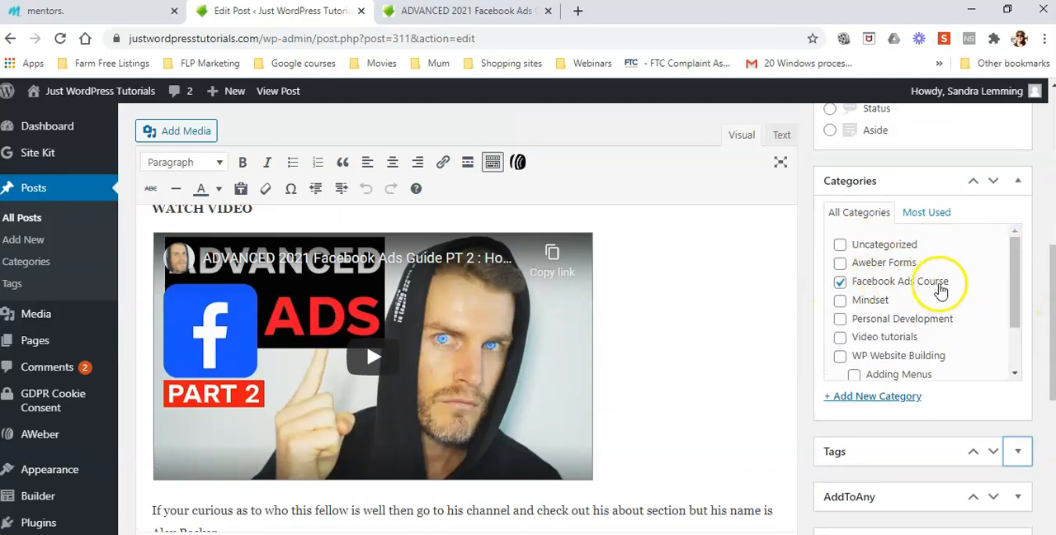
{"action": "scroll", "coordinate": [1044, 351], "scroll_direction": "up", "scroll_amount": 10}
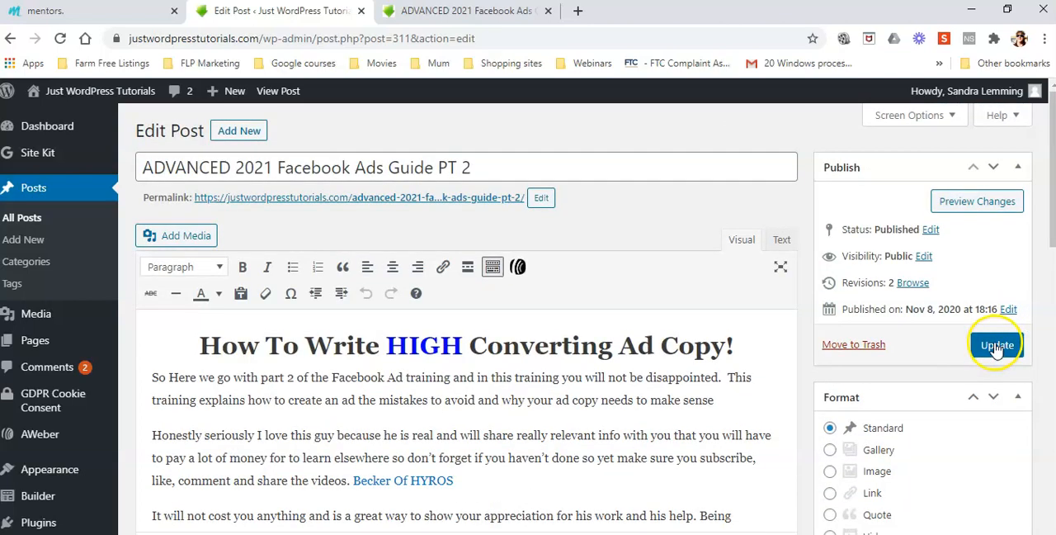
{"action": "left_click", "coordinate": [996, 347]}
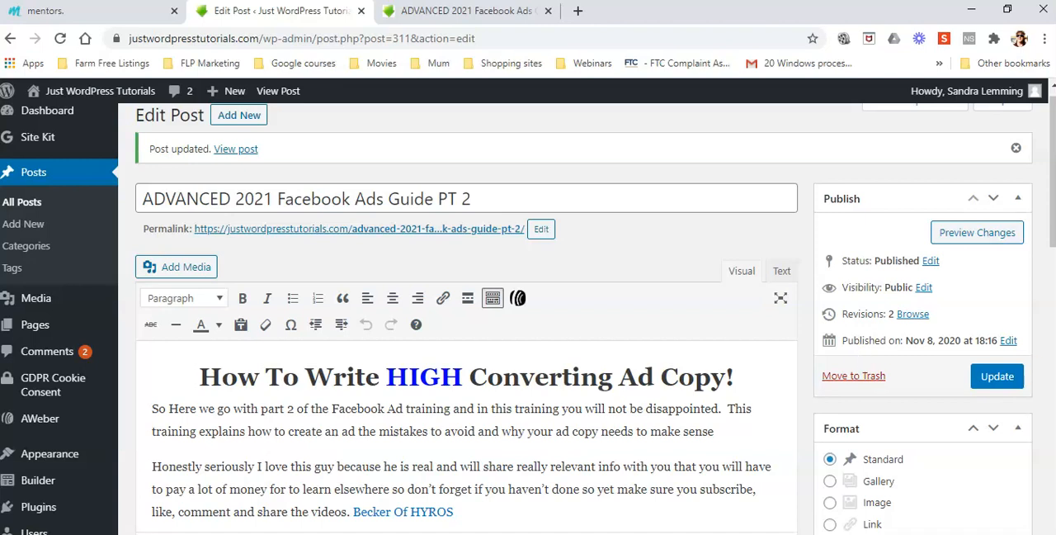
Open the live site's Posts page and check how the PT 1 and PT 2 posts are listed.
{"action": "left_click", "coordinate": [462, 11]}
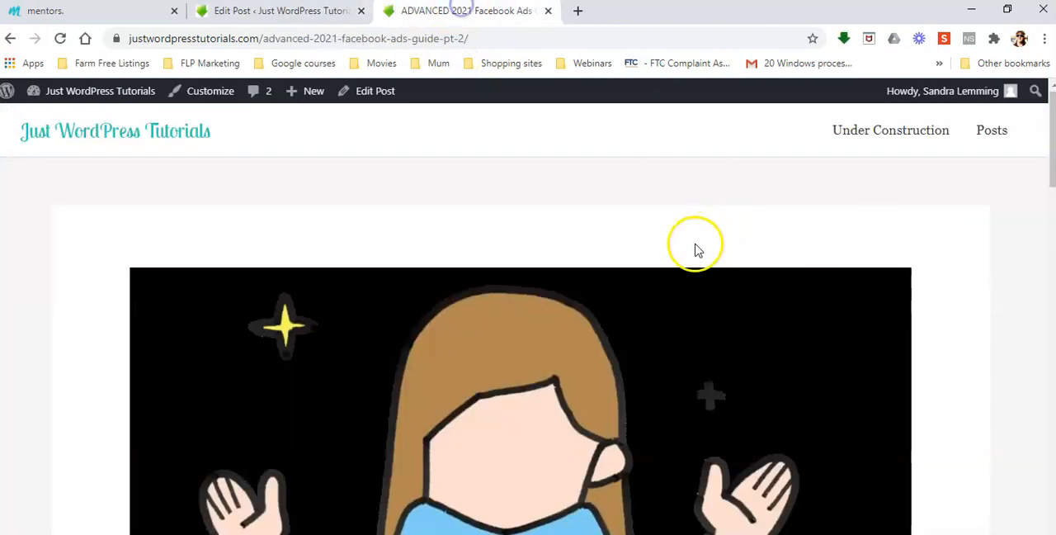
{"action": "left_click", "coordinate": [992, 134]}
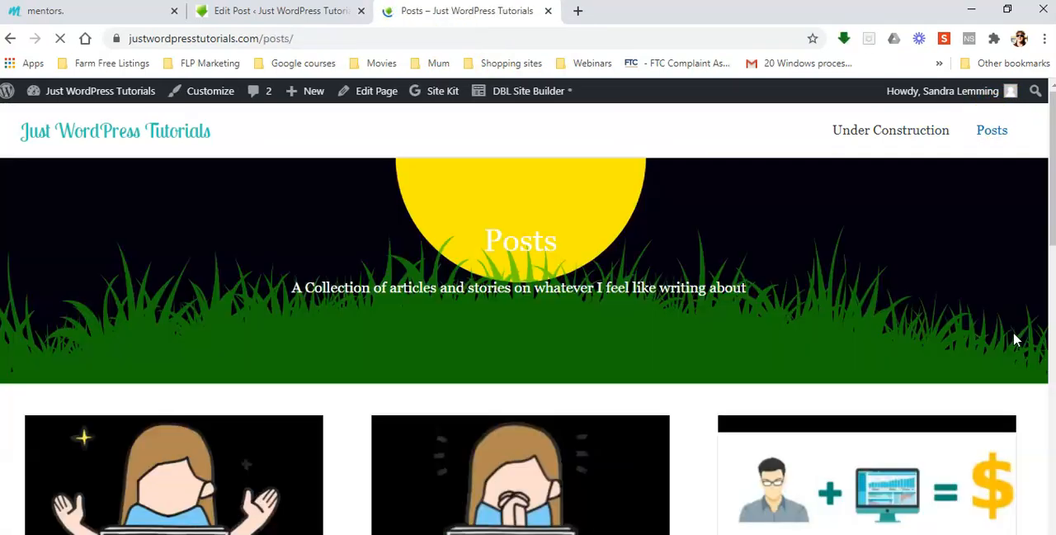
{"action": "scroll", "coordinate": [1016, 339], "scroll_direction": "down", "scroll_amount": 3}
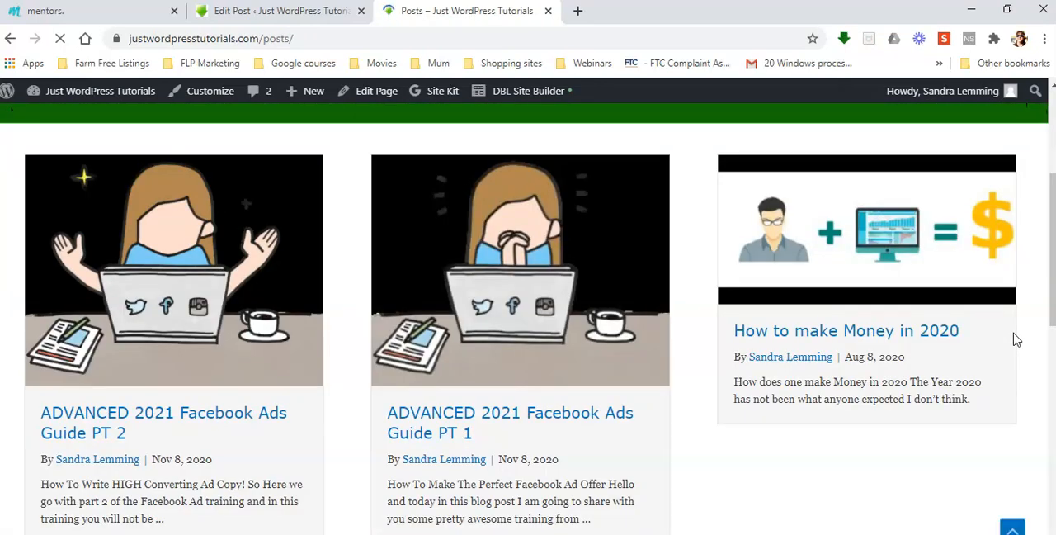
{"action": "scroll", "coordinate": [1014, 337], "scroll_direction": "down", "scroll_amount": 2}
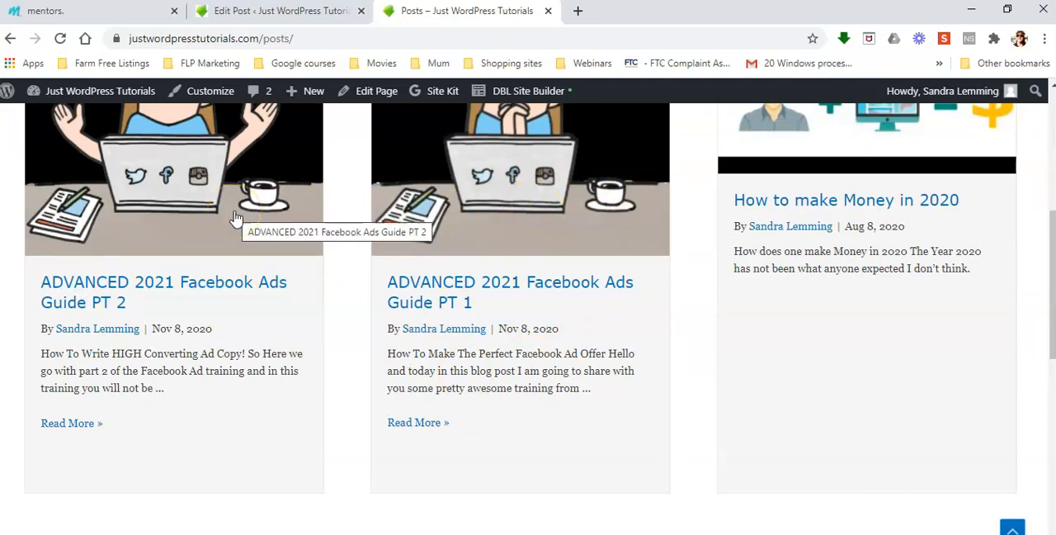
{"action": "scroll", "coordinate": [235, 216], "scroll_direction": "up", "scroll_amount": 3}
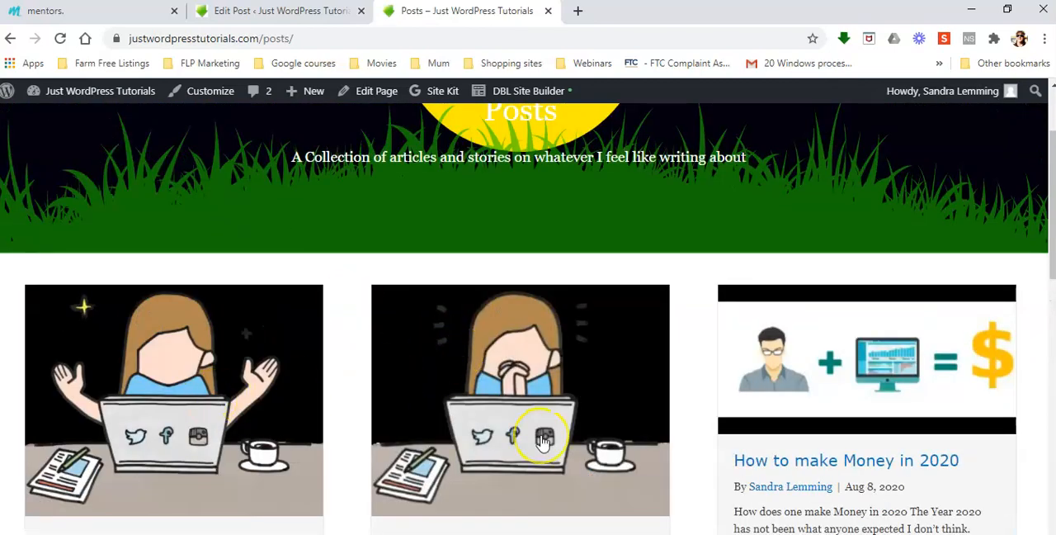
{"action": "scroll", "coordinate": [543, 442], "scroll_direction": "up", "scroll_amount": 2}
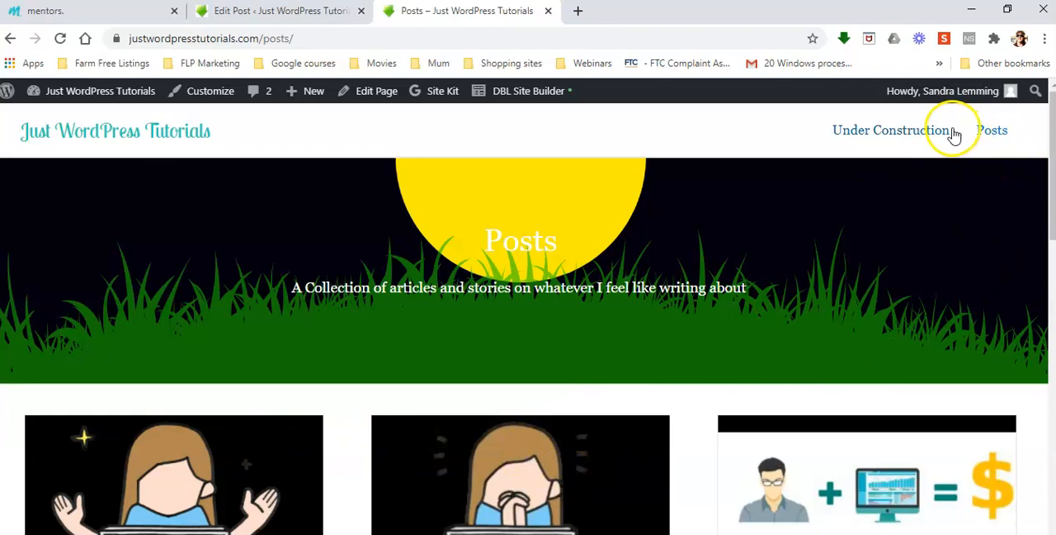
Return to the site's admin area and select the Under Construction (Primary Menu) menu for editing.
{"action": "left_click", "coordinate": [284, 12]}
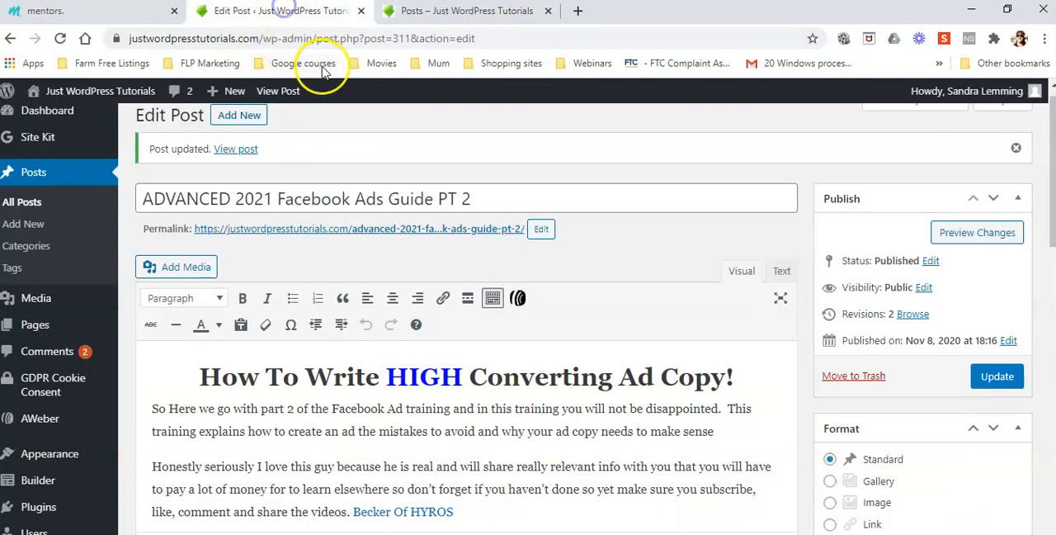
{"action": "mouse_move", "coordinate": [54, 463]}
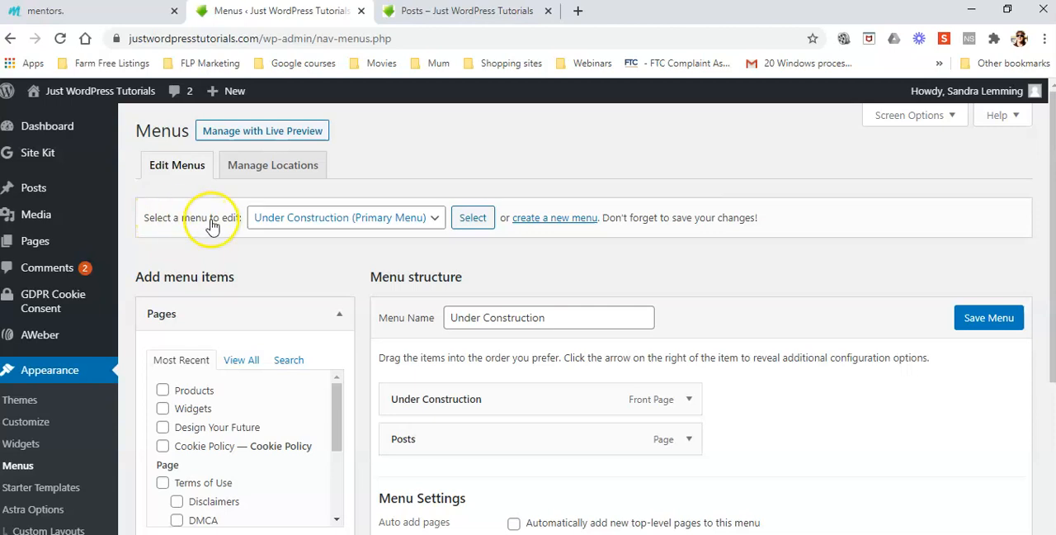
{"action": "left_click", "coordinate": [434, 221]}
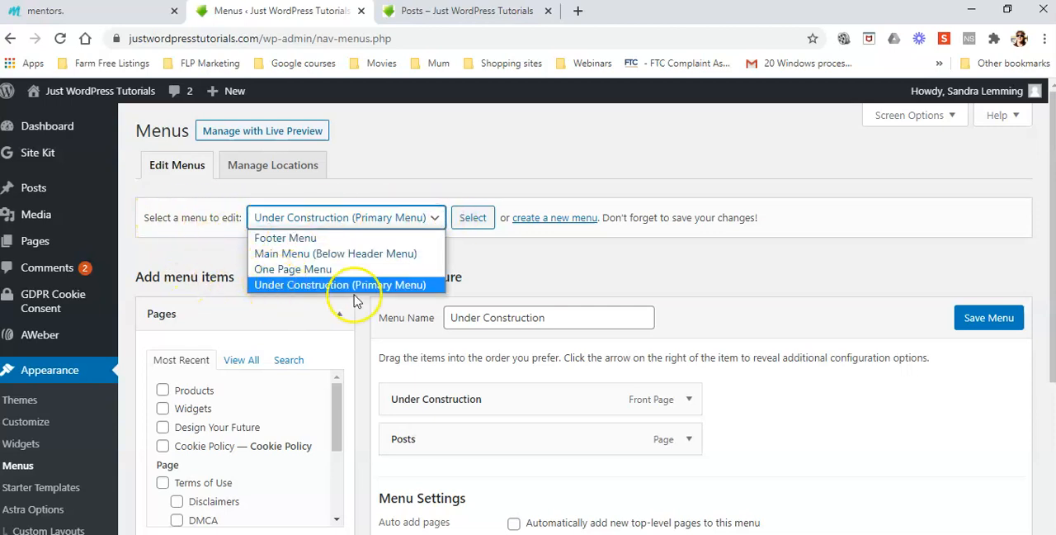
{"action": "left_click", "coordinate": [471, 219]}
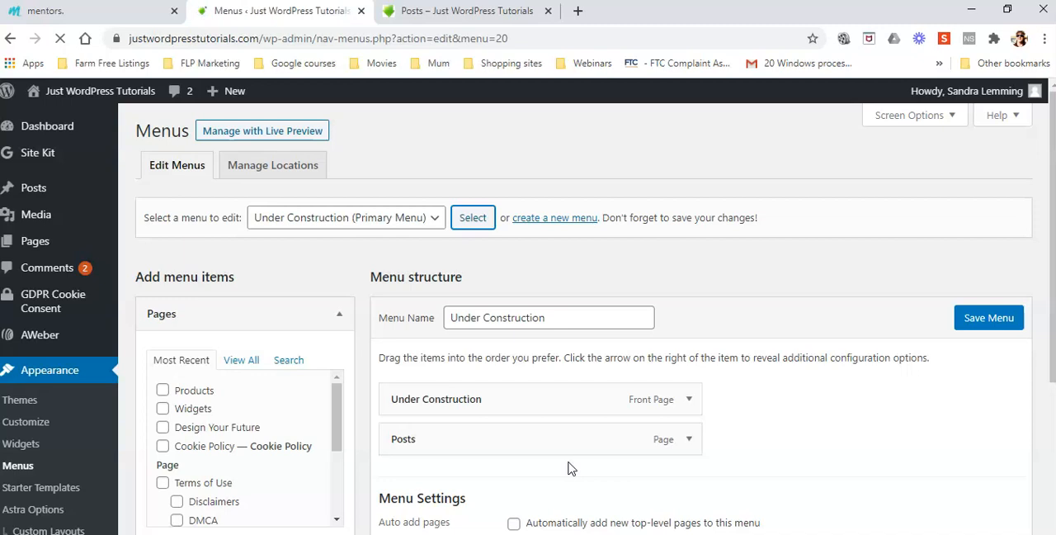
Add the Facebook Ads Course category to the Under Construction menu from the full list of categories.
{"action": "left_click", "coordinate": [552, 451]}
{"action": "scroll", "coordinate": [252, 339], "scroll_direction": "down", "scroll_amount": 4}
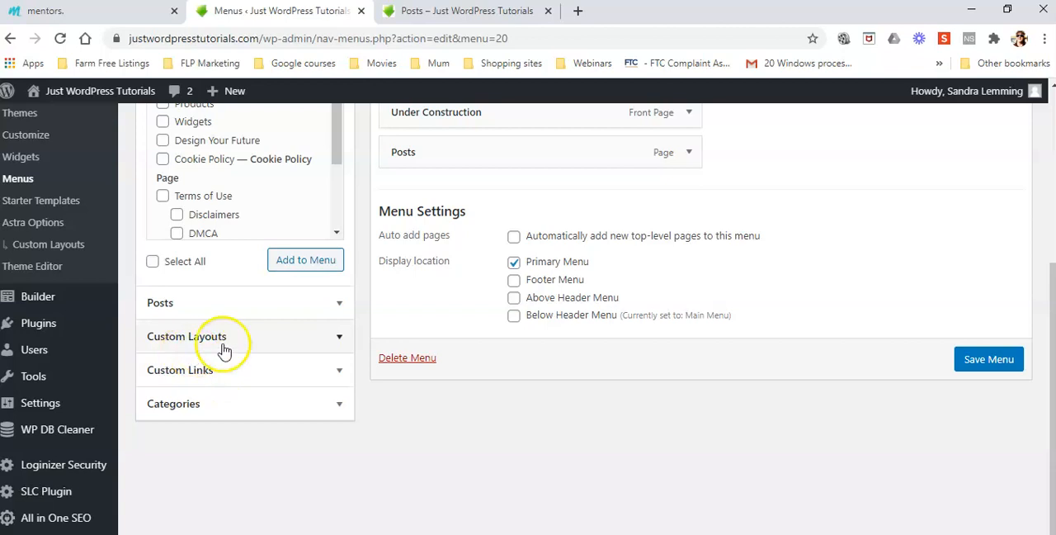
{"action": "left_click", "coordinate": [339, 403]}
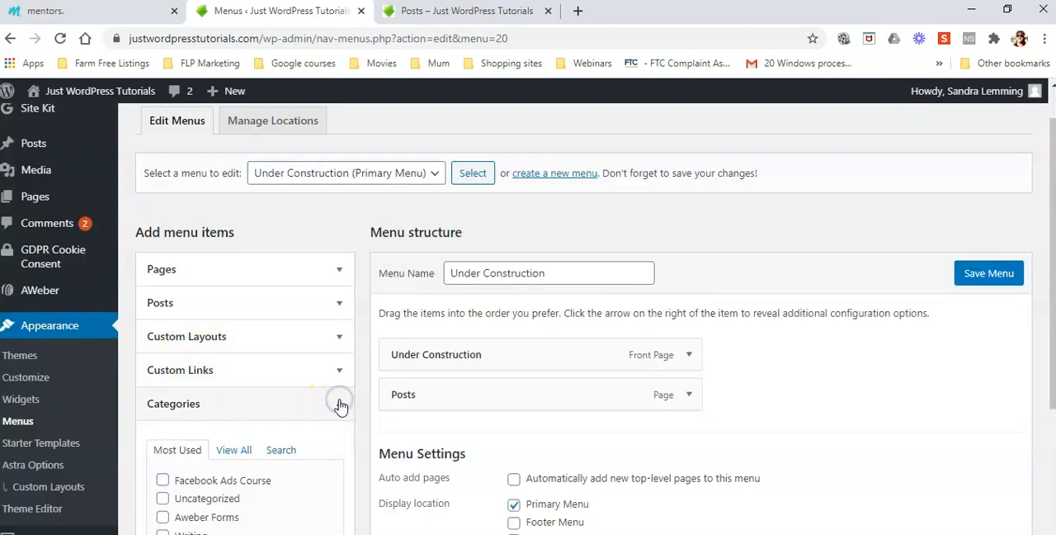
{"action": "scroll", "coordinate": [340, 406], "scroll_direction": "down", "scroll_amount": 2}
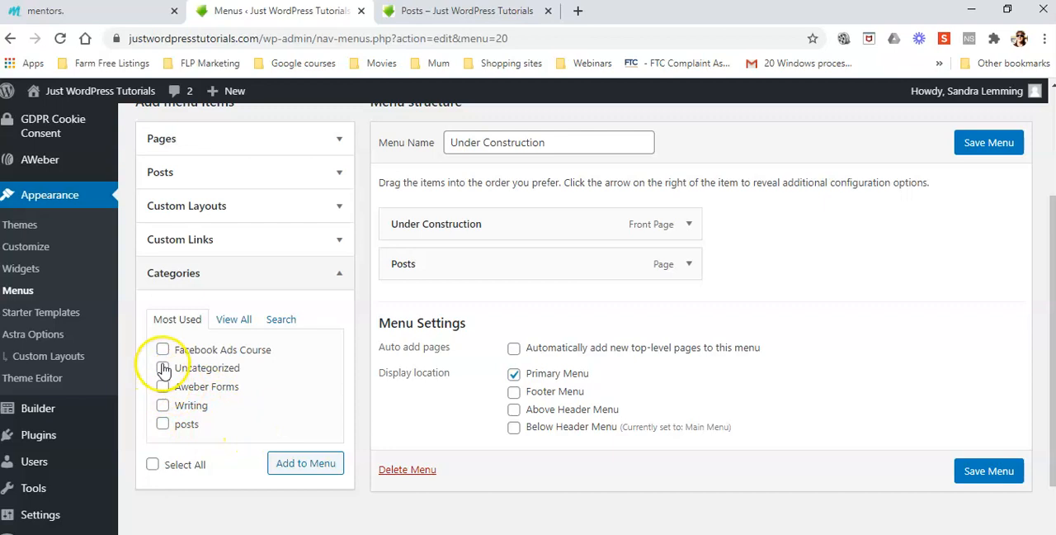
{"action": "left_click", "coordinate": [234, 320]}
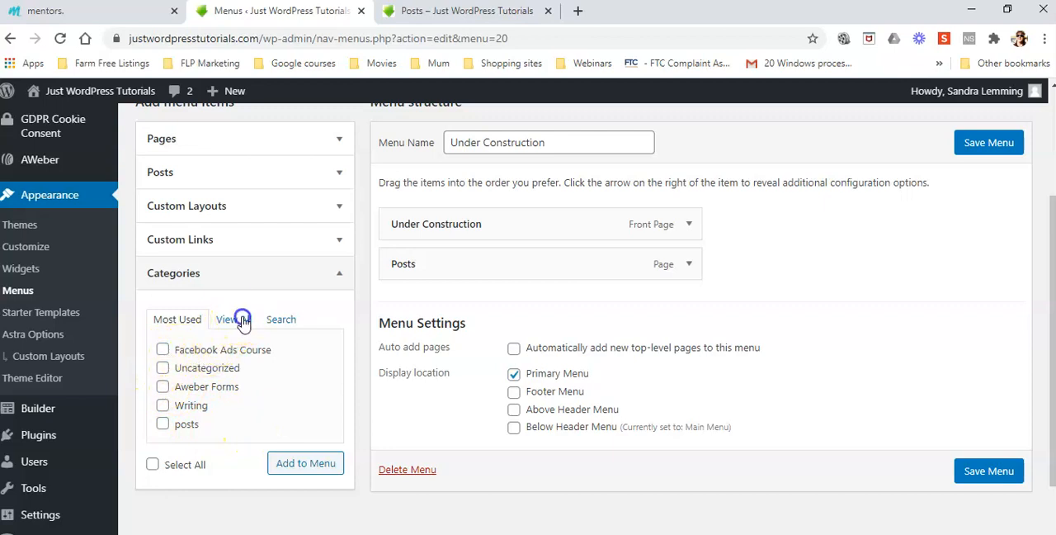
{"action": "left_click", "coordinate": [336, 363]}
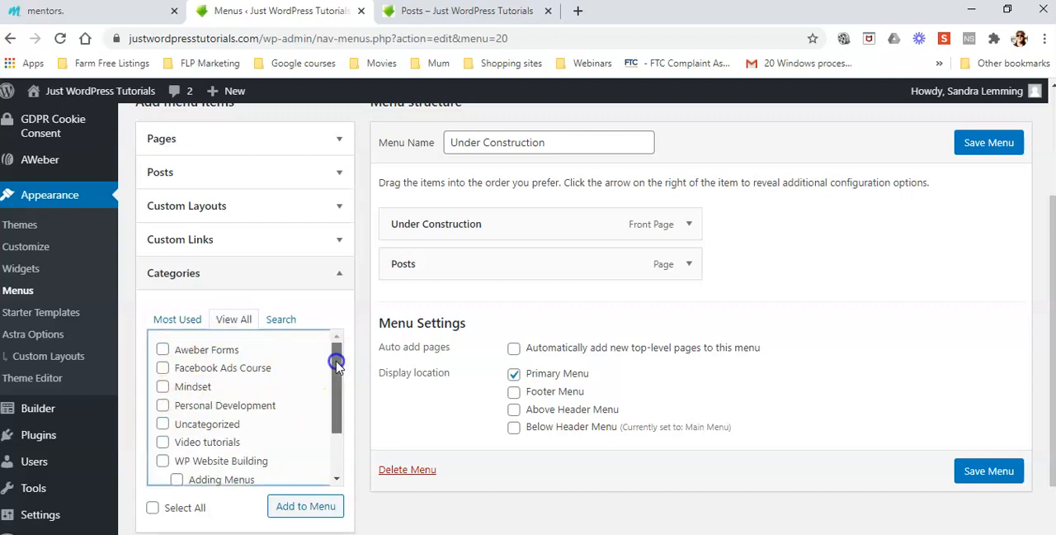
{"action": "left_click_drag", "start_coordinate": [335, 407], "coordinate": [335, 421]}
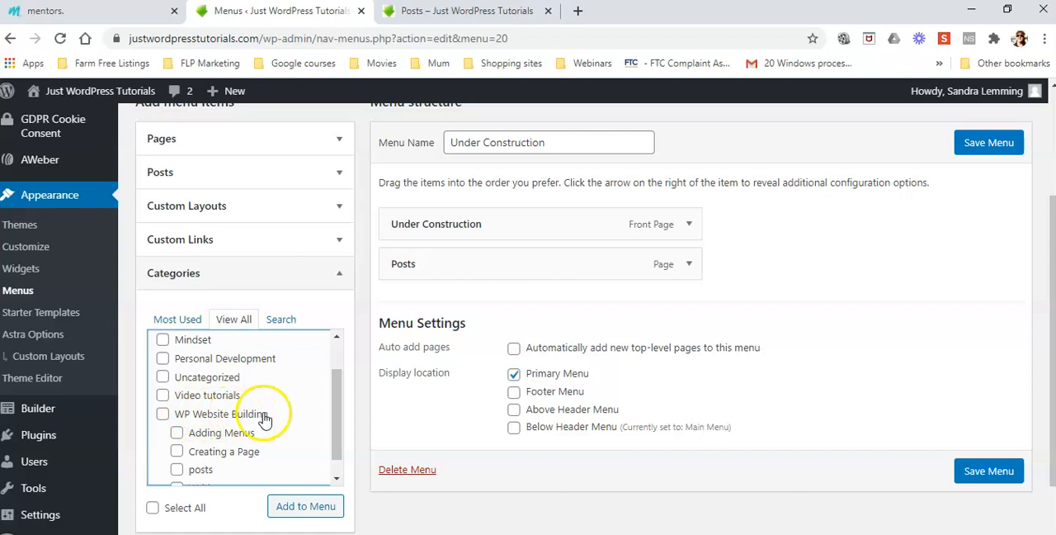
{"action": "left_click_drag", "start_coordinate": [338, 410], "coordinate": [336, 424]}
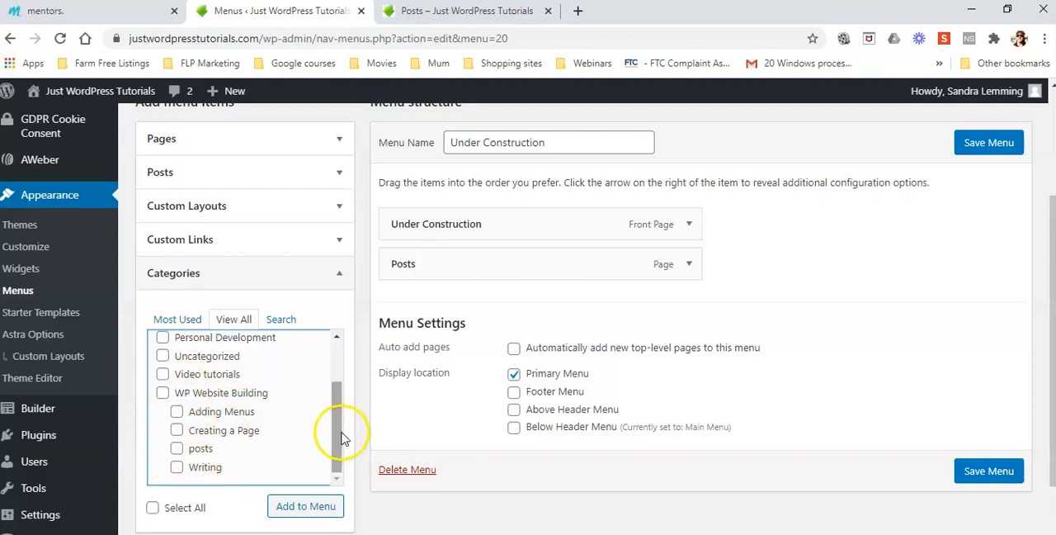
{"action": "left_click_drag", "start_coordinate": [338, 431], "coordinate": [342, 395]}
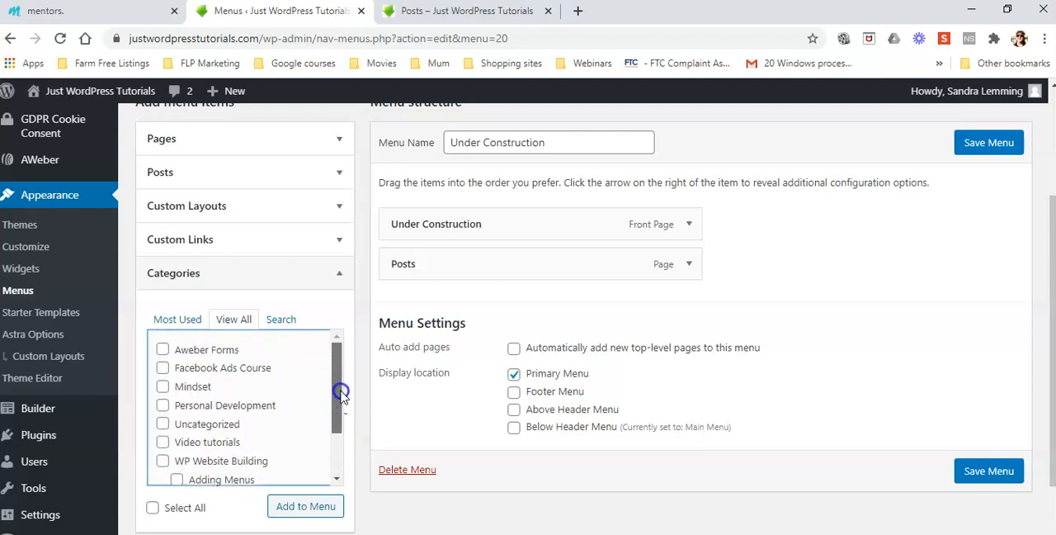
{"action": "left_click", "coordinate": [162, 368]}
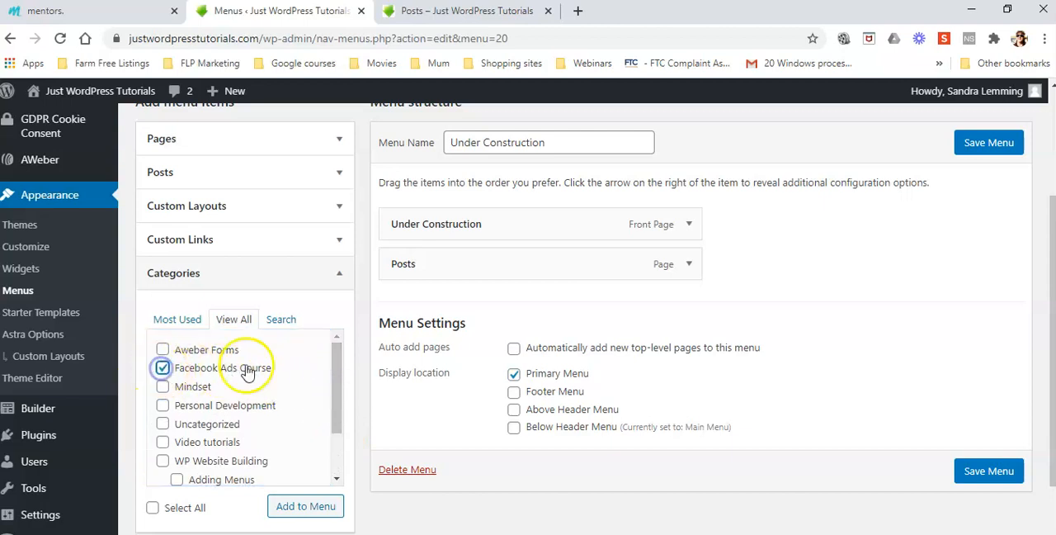
{"action": "left_click", "coordinate": [311, 507]}
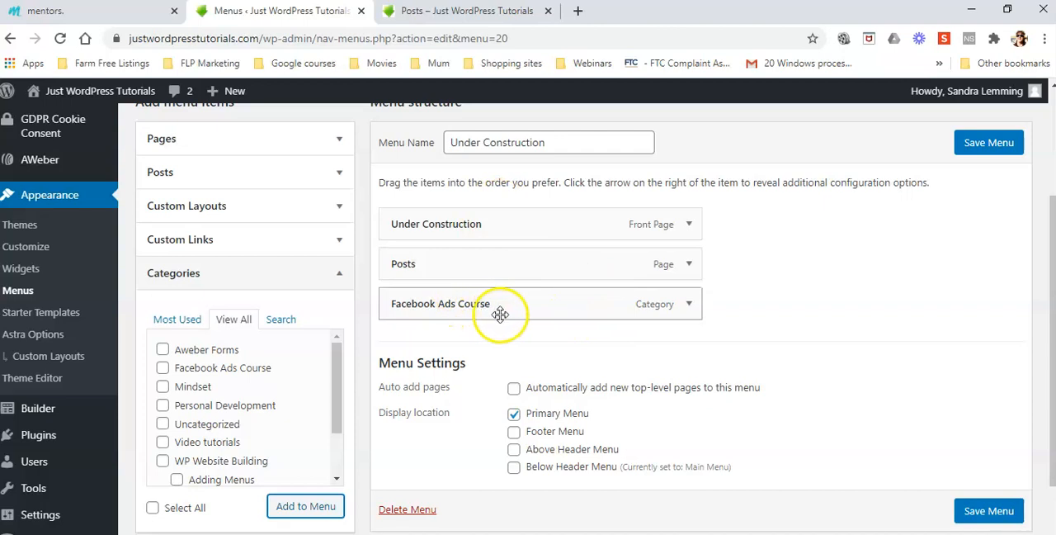
Place Facebook Ads Course as a top-level item between Under Construction and Posts, and save the menu.
{"action": "left_click_drag", "start_coordinate": [514, 309], "coordinate": [539, 270]}
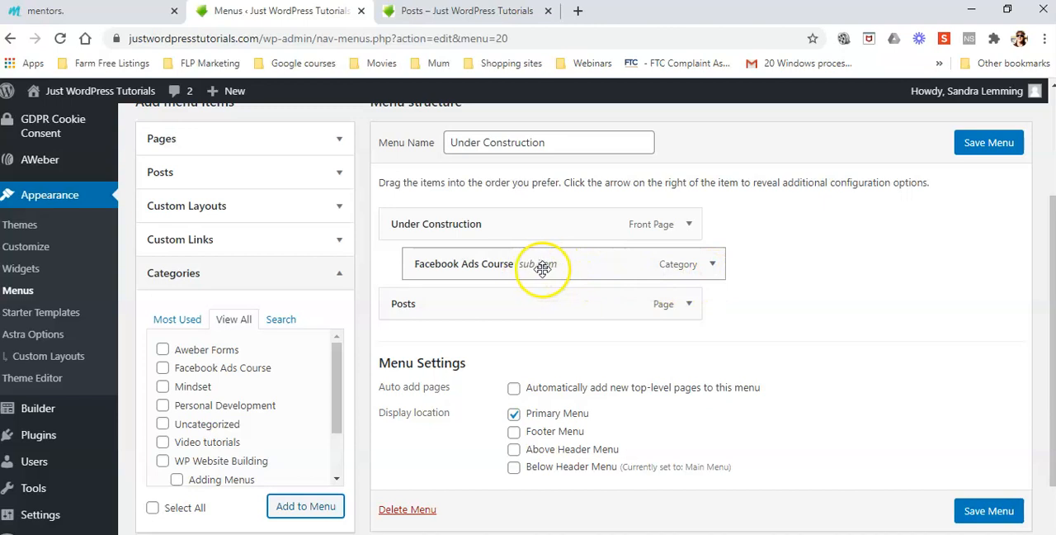
{"action": "left_click_drag", "start_coordinate": [542, 268], "coordinate": [511, 266]}
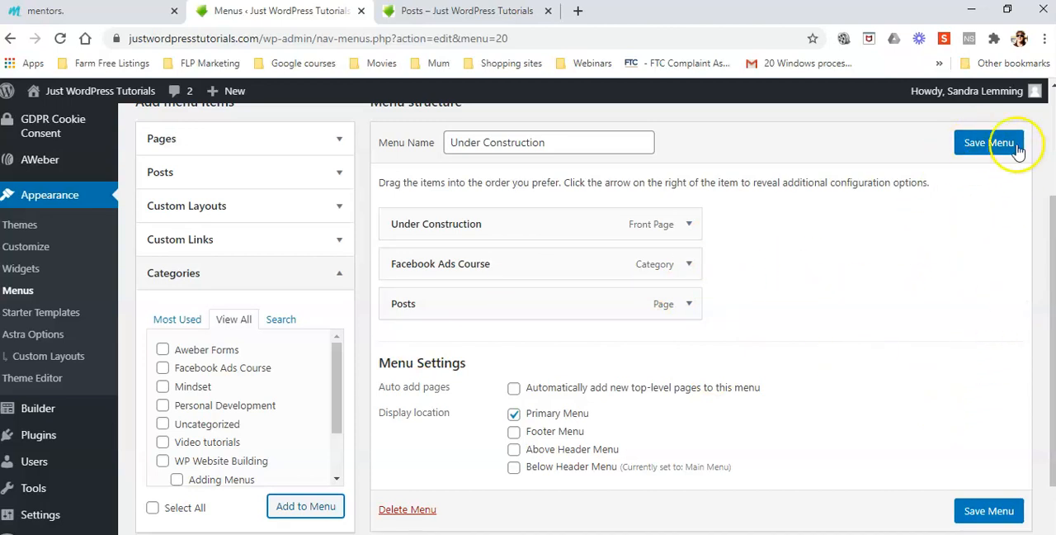
{"action": "left_click", "coordinate": [981, 146]}
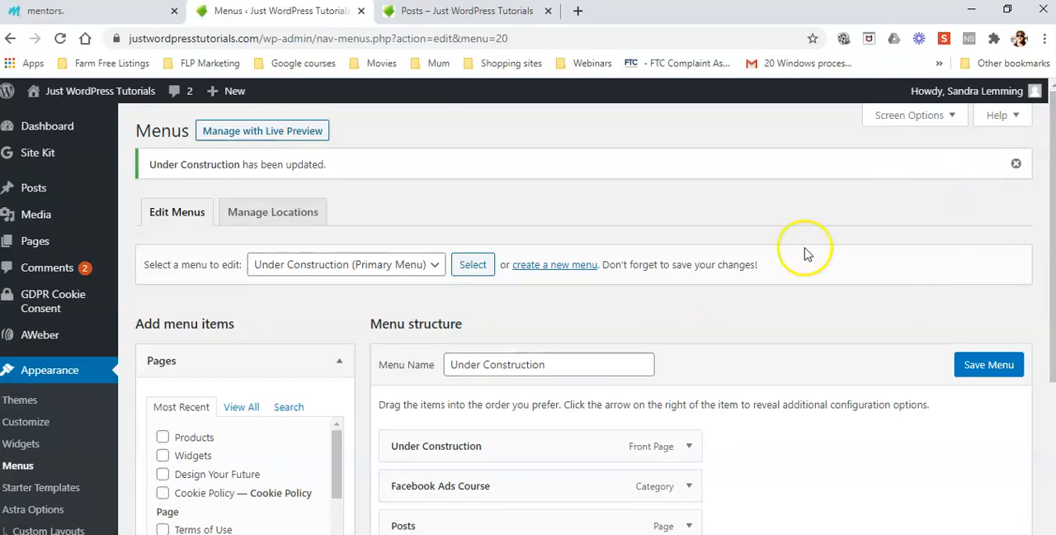
Reload the live site's Posts page and check its navigation menu and post listing.
{"action": "left_click", "coordinate": [466, 12]}
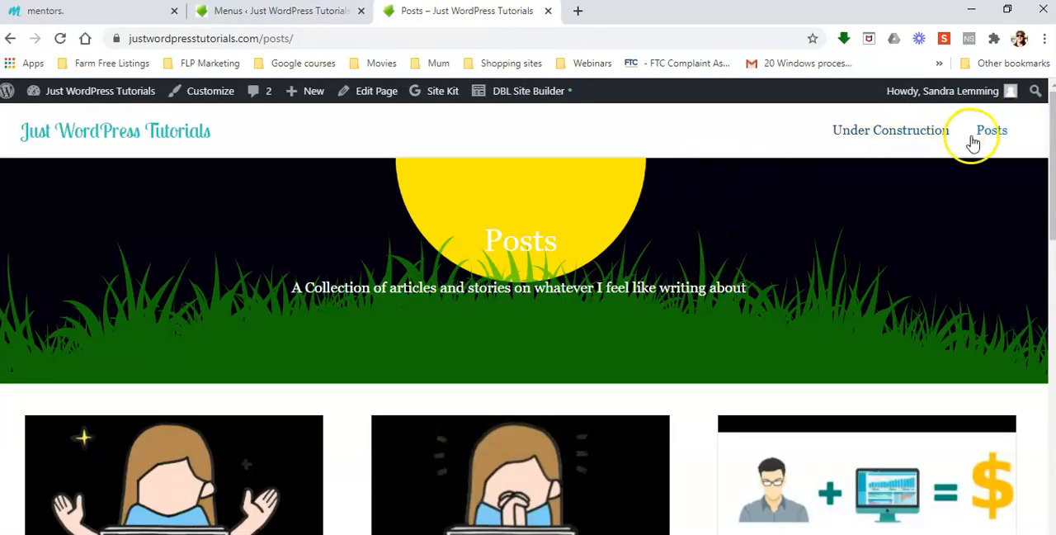
{"action": "left_click", "coordinate": [60, 38]}
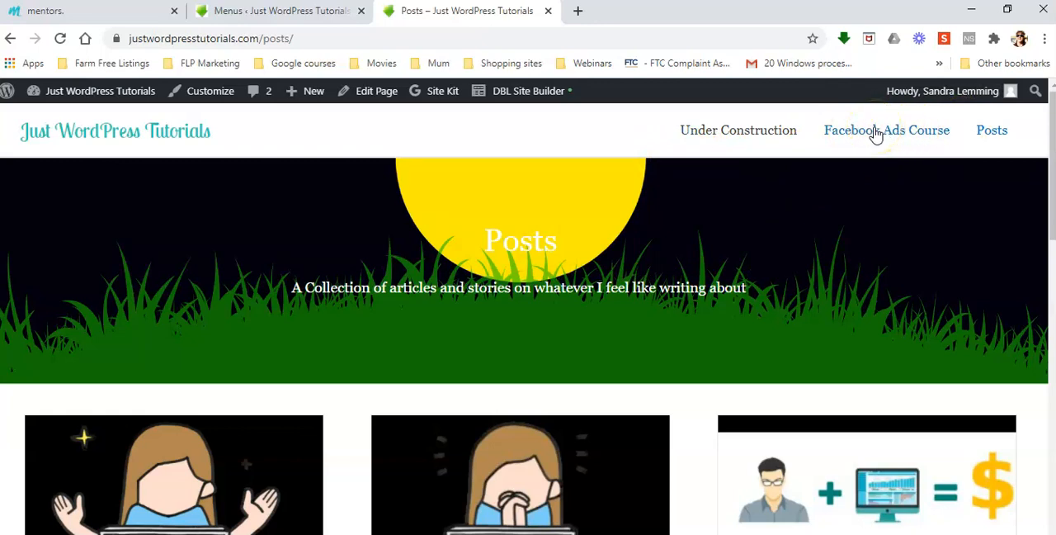
{"action": "scroll", "coordinate": [797, 283], "scroll_direction": "down", "scroll_amount": 3}
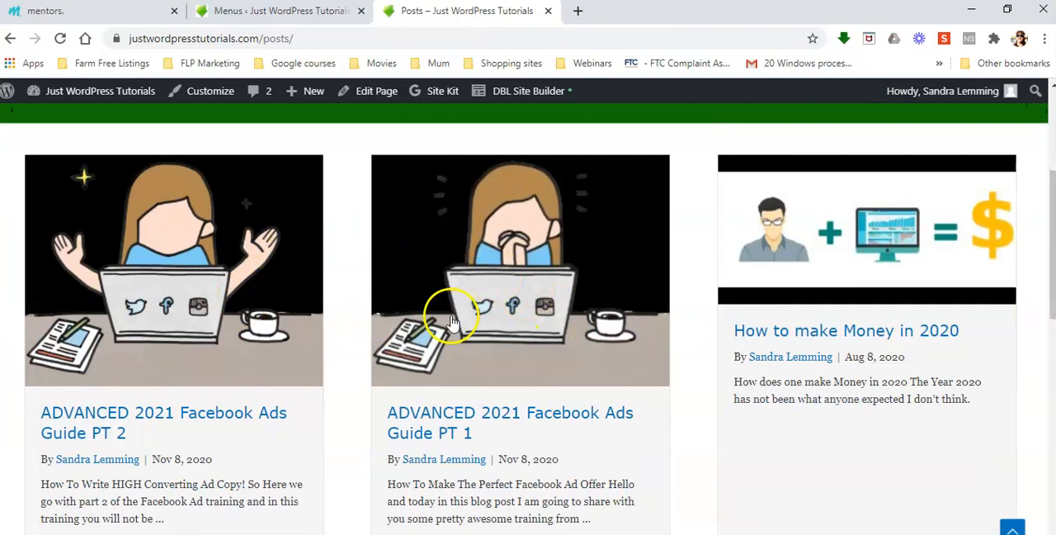
{"action": "scroll", "coordinate": [766, 240], "scroll_direction": "up", "scroll_amount": 2}
{"action": "scroll", "coordinate": [350, 449], "scroll_direction": "up", "scroll_amount": 1}
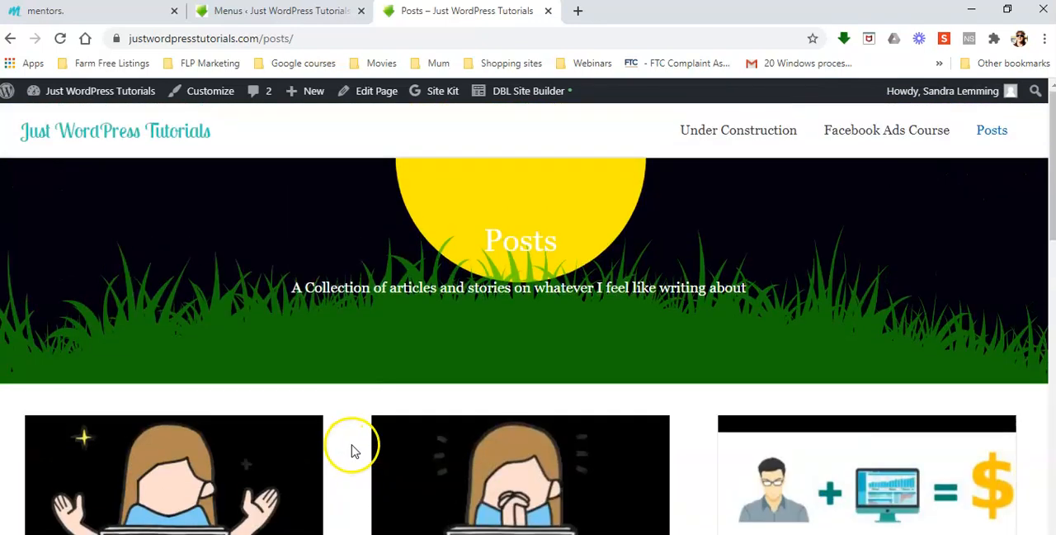
Open the Facebook Ads Course category page on the live site, review the posts it lists and return to the Posts page.
{"action": "left_click", "coordinate": [872, 131]}
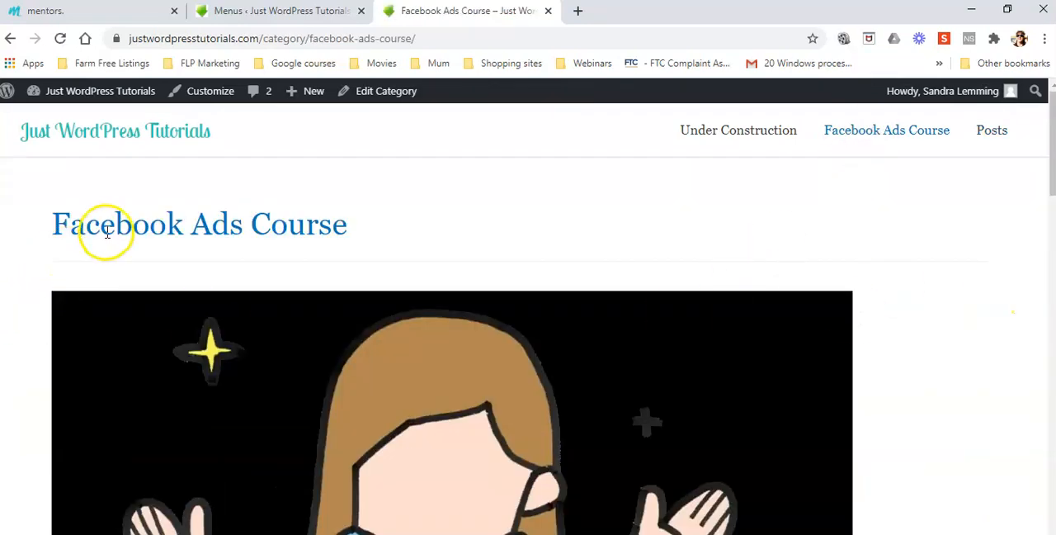
{"action": "scroll", "coordinate": [377, 236], "scroll_direction": "down", "scroll_amount": 5}
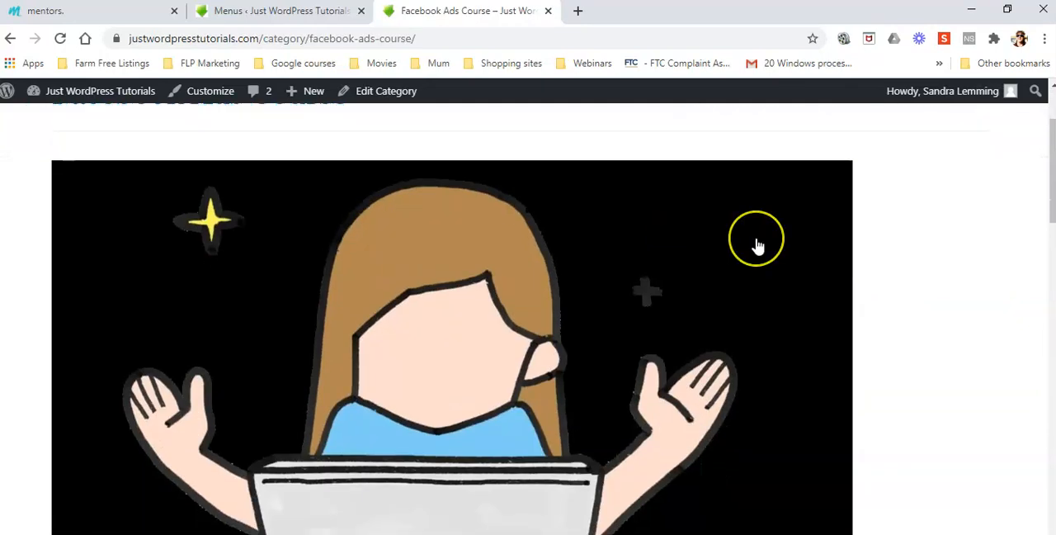
{"action": "scroll", "coordinate": [756, 245], "scroll_direction": "down", "scroll_amount": 3}
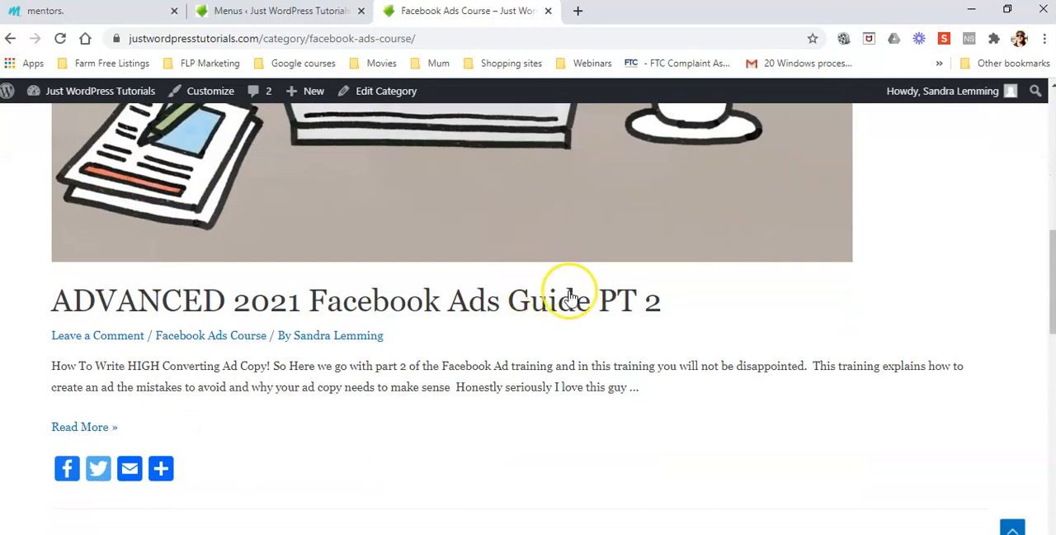
{"action": "scroll", "coordinate": [568, 280], "scroll_direction": "down", "scroll_amount": 3}
{"action": "scroll", "coordinate": [569, 297], "scroll_direction": "down", "scroll_amount": 8}
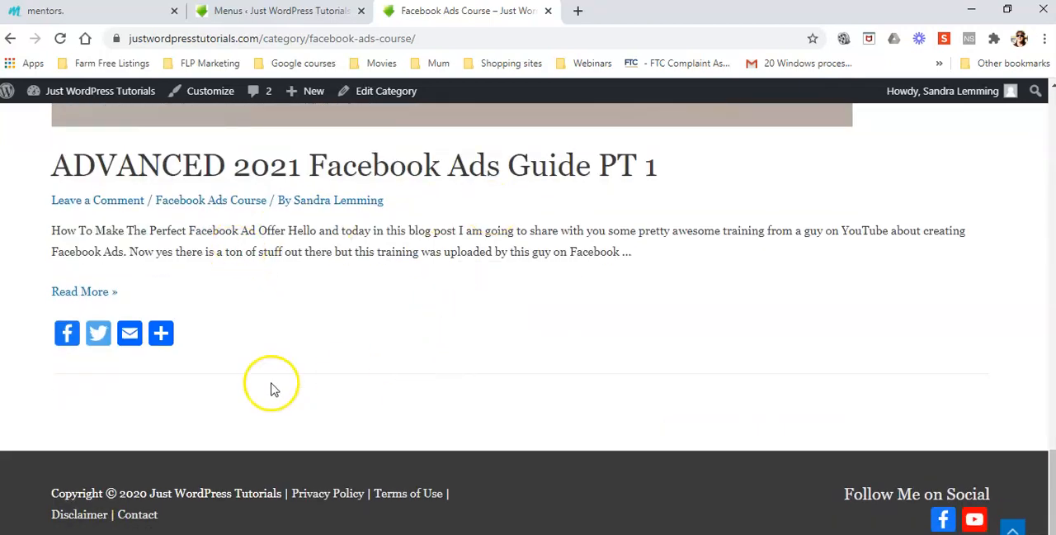
{"action": "scroll", "coordinate": [272, 389], "scroll_direction": "up", "scroll_amount": 1}
{"action": "scroll", "coordinate": [273, 390], "scroll_direction": "up", "scroll_amount": 10}
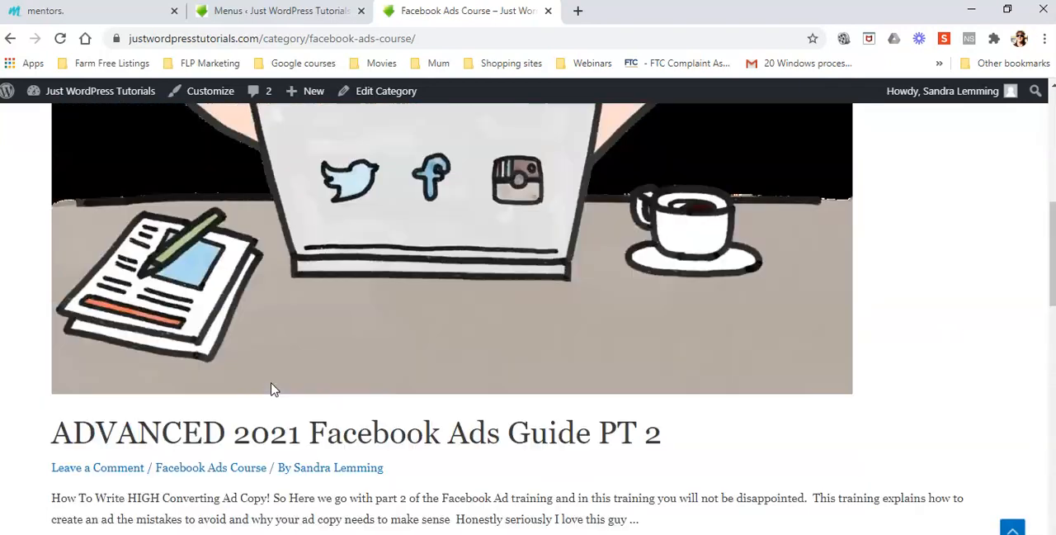
{"action": "scroll", "coordinate": [273, 390], "scroll_direction": "down", "scroll_amount": 10}
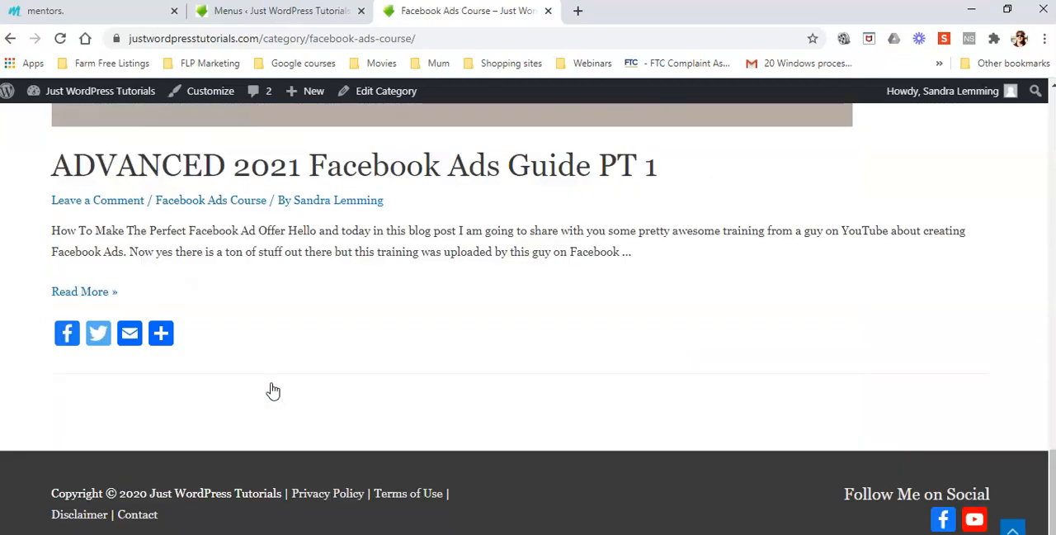
{"action": "scroll", "coordinate": [737, 417], "scroll_direction": "up", "scroll_amount": 8}
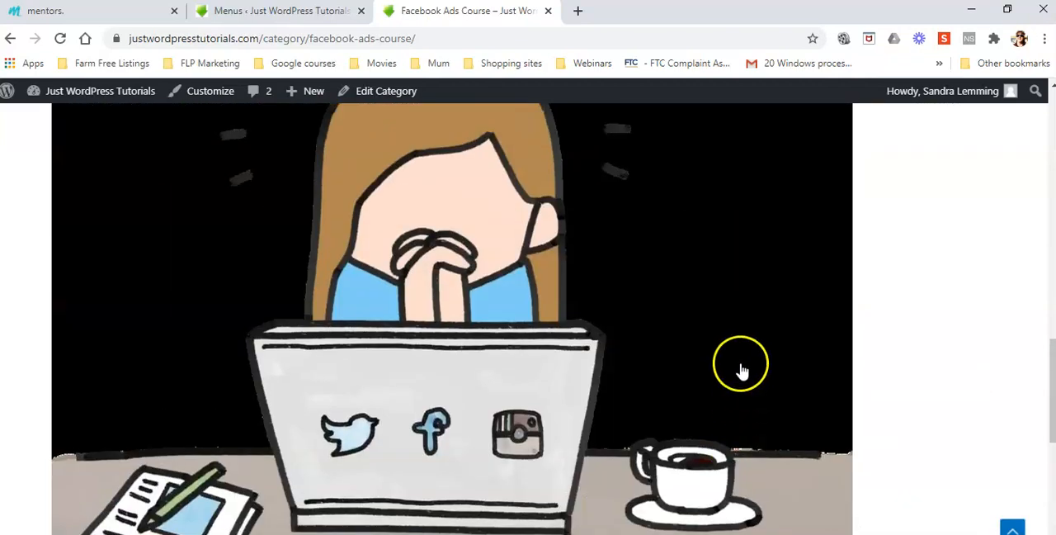
{"action": "scroll", "coordinate": [740, 375], "scroll_direction": "up", "scroll_amount": 3}
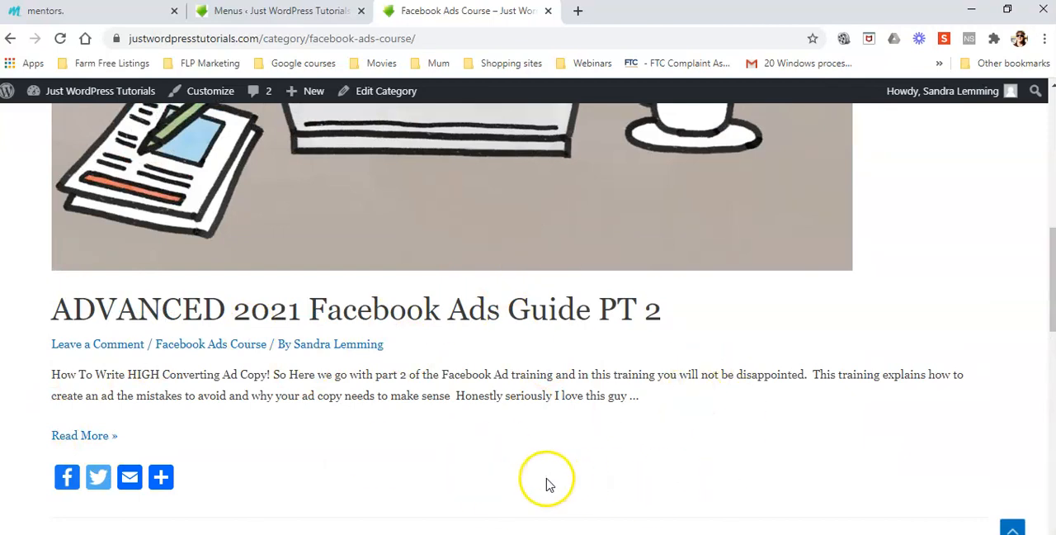
{"action": "scroll", "coordinate": [544, 480], "scroll_direction": "down", "scroll_amount": 3}
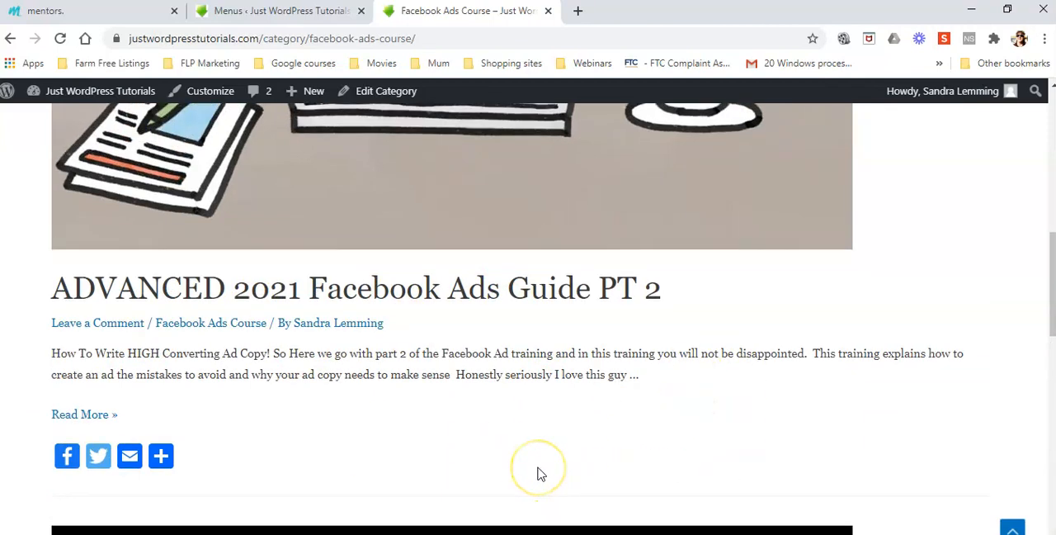
{"action": "scroll", "coordinate": [538, 474], "scroll_direction": "down", "scroll_amount": 7}
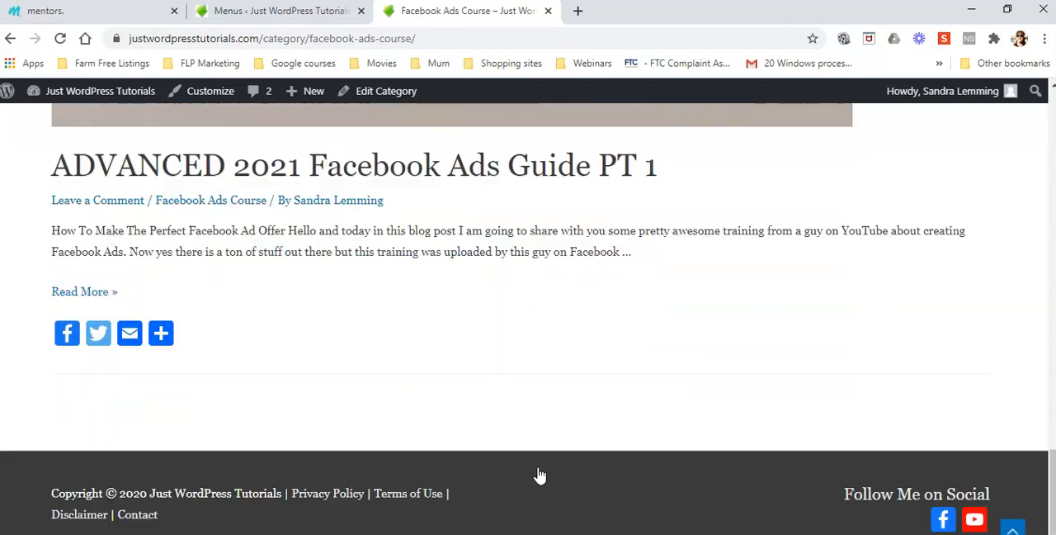
{"action": "scroll", "coordinate": [503, 371], "scroll_direction": "up", "scroll_amount": 3}
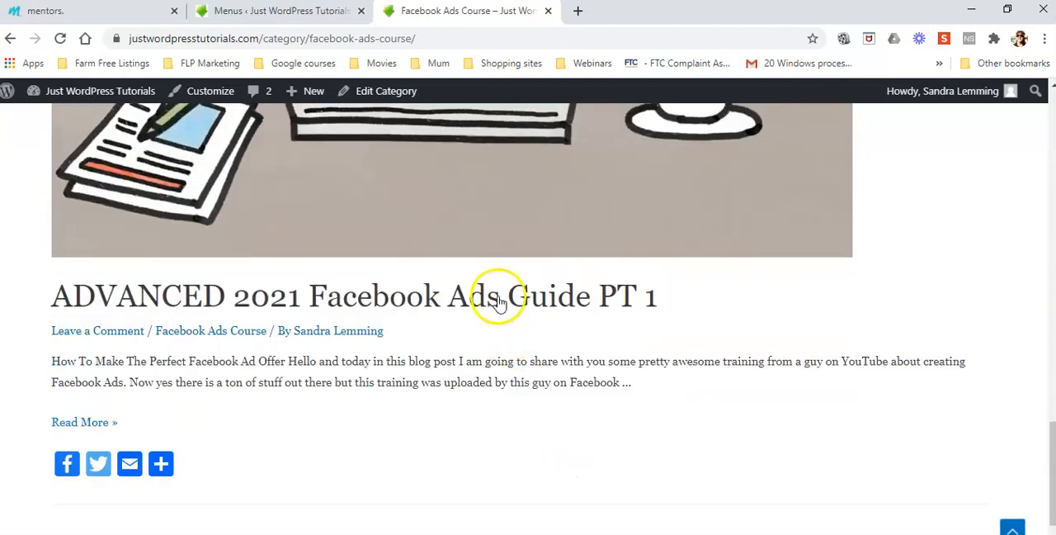
{"action": "scroll", "coordinate": [503, 441], "scroll_direction": "down", "scroll_amount": 3}
{"action": "scroll", "coordinate": [501, 448], "scroll_direction": "up", "scroll_amount": 7}
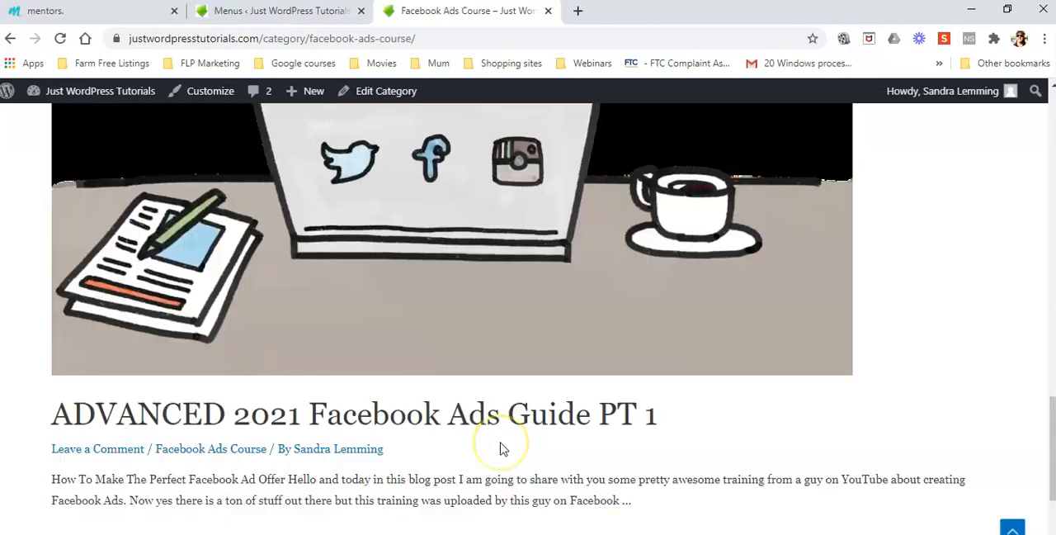
{"action": "scroll", "coordinate": [501, 448], "scroll_direction": "up", "scroll_amount": 10}
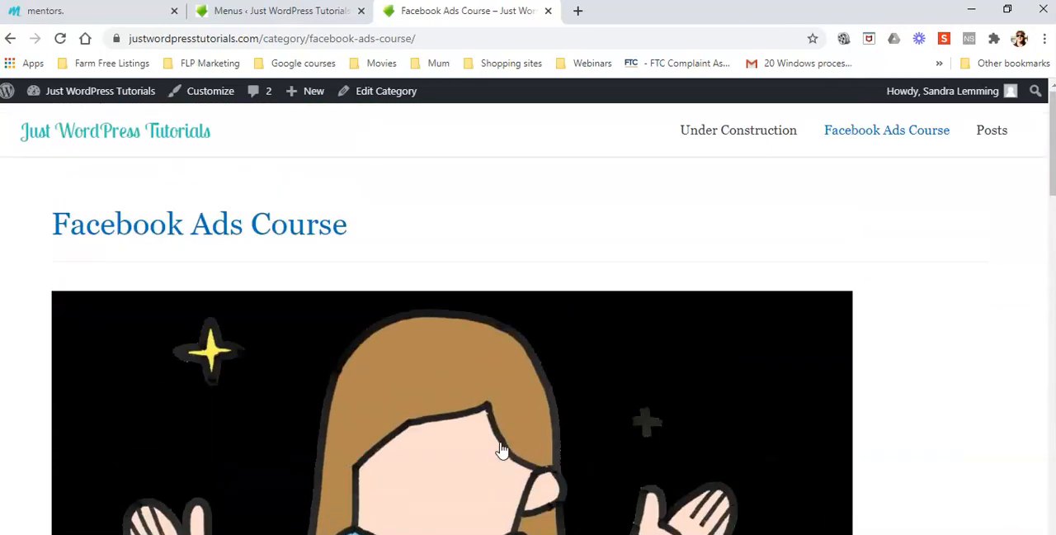
{"action": "left_click", "coordinate": [58, 234]}
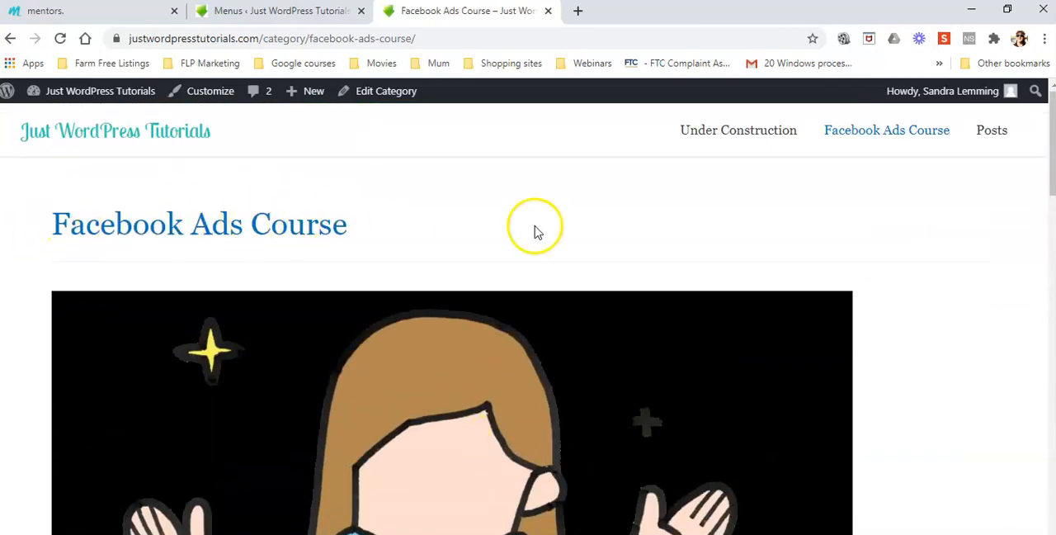
{"action": "scroll", "coordinate": [532, 229], "scroll_direction": "down", "scroll_amount": 4}
{"action": "scroll", "coordinate": [534, 233], "scroll_direction": "down", "scroll_amount": 6}
{"action": "scroll", "coordinate": [534, 232], "scroll_direction": "up", "scroll_amount": 4}
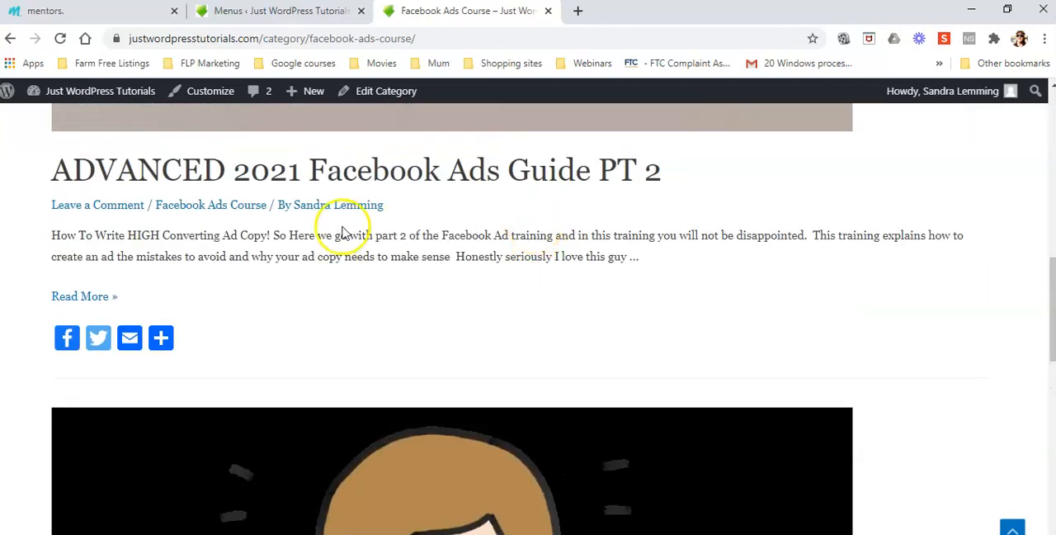
{"action": "scroll", "coordinate": [512, 236], "scroll_direction": "down", "scroll_amount": 2}
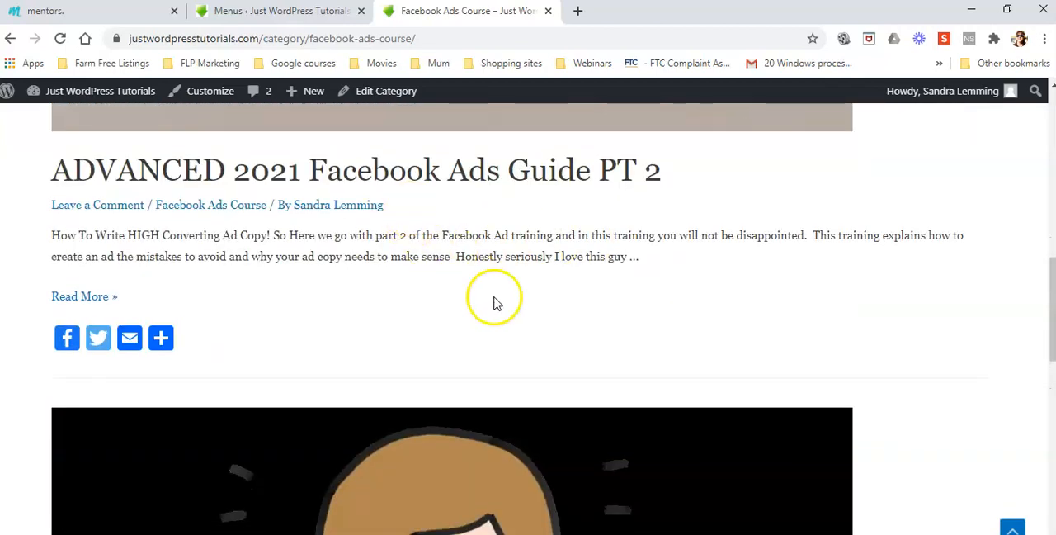
{"action": "scroll", "coordinate": [492, 301], "scroll_direction": "down", "scroll_amount": 6}
{"action": "scroll", "coordinate": [270, 438], "scroll_direction": "down", "scroll_amount": 3}
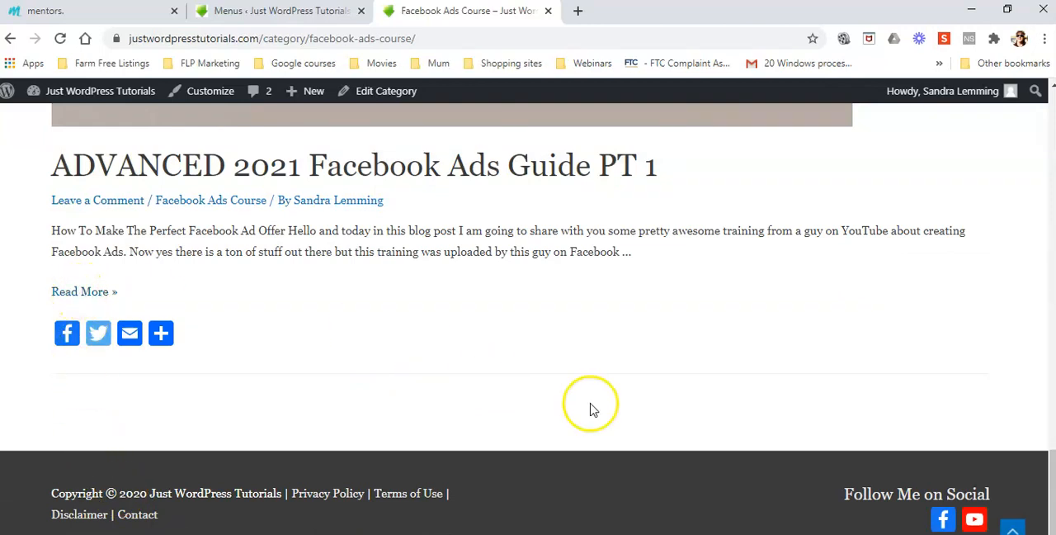
{"action": "scroll", "coordinate": [589, 405], "scroll_direction": "up", "scroll_amount": 15}
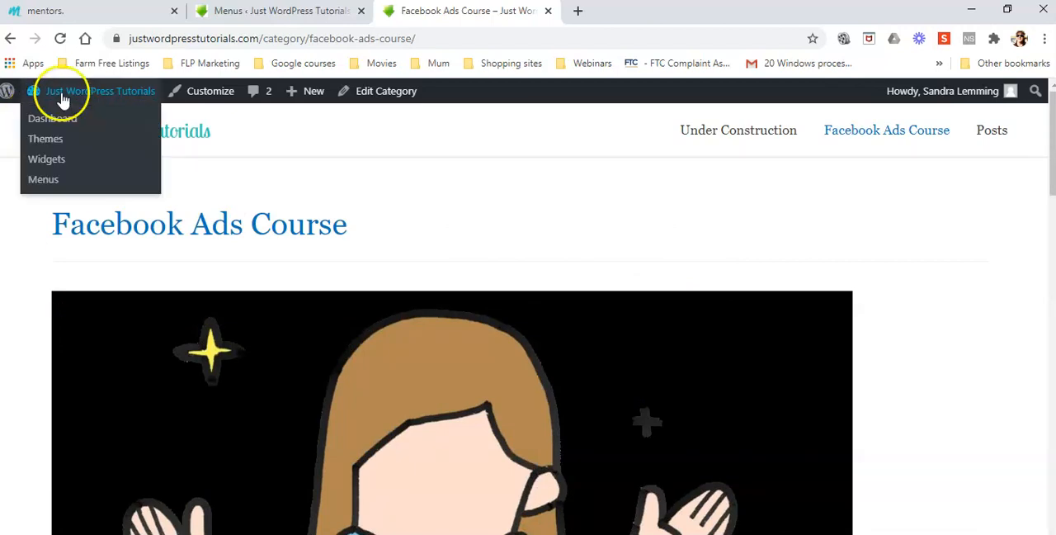
{"action": "left_click", "coordinate": [992, 130]}
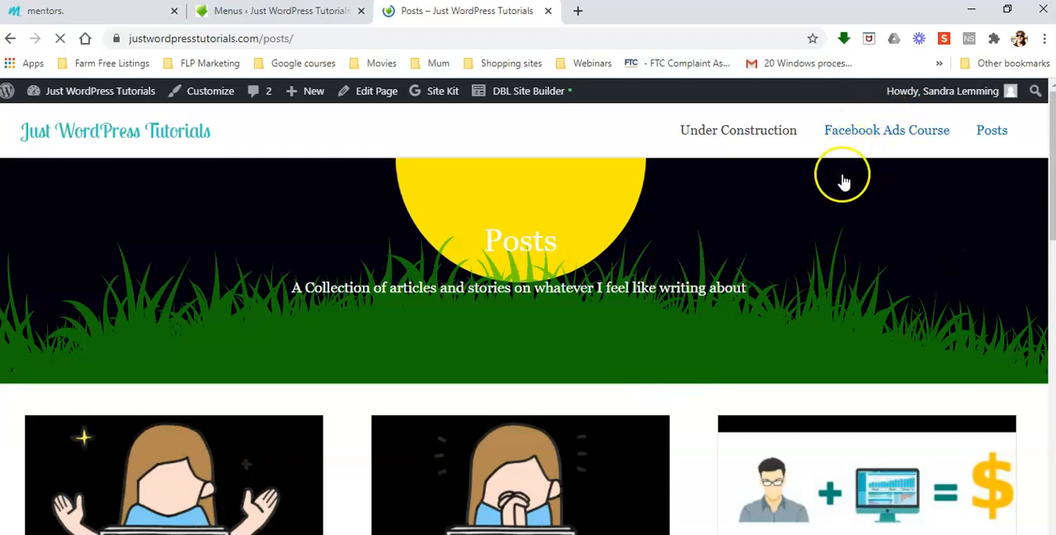
Review the full post listing on the live site's Posts page.
{"action": "scroll", "coordinate": [610, 420], "scroll_direction": "down", "scroll_amount": 3}
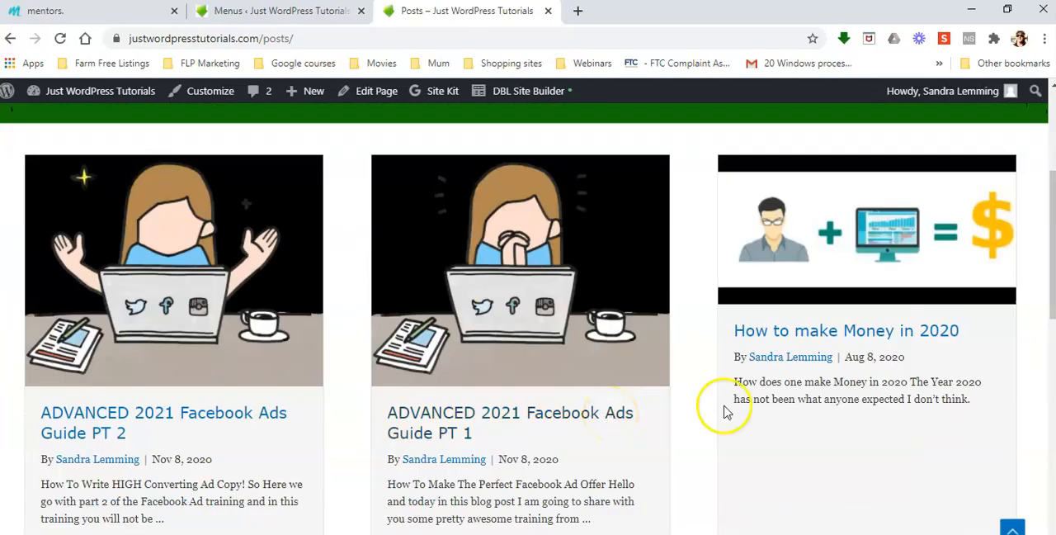
{"action": "scroll", "coordinate": [801, 417], "scroll_direction": "down", "scroll_amount": 5}
{"action": "scroll", "coordinate": [824, 502], "scroll_direction": "up", "scroll_amount": 5}
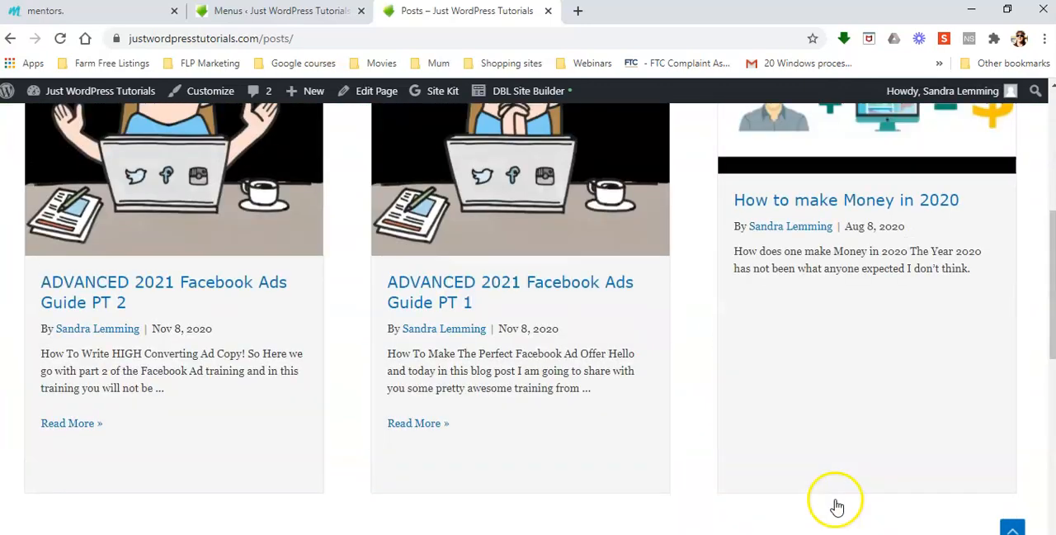
{"action": "scroll", "coordinate": [639, 401], "scroll_direction": "up", "scroll_amount": 5}
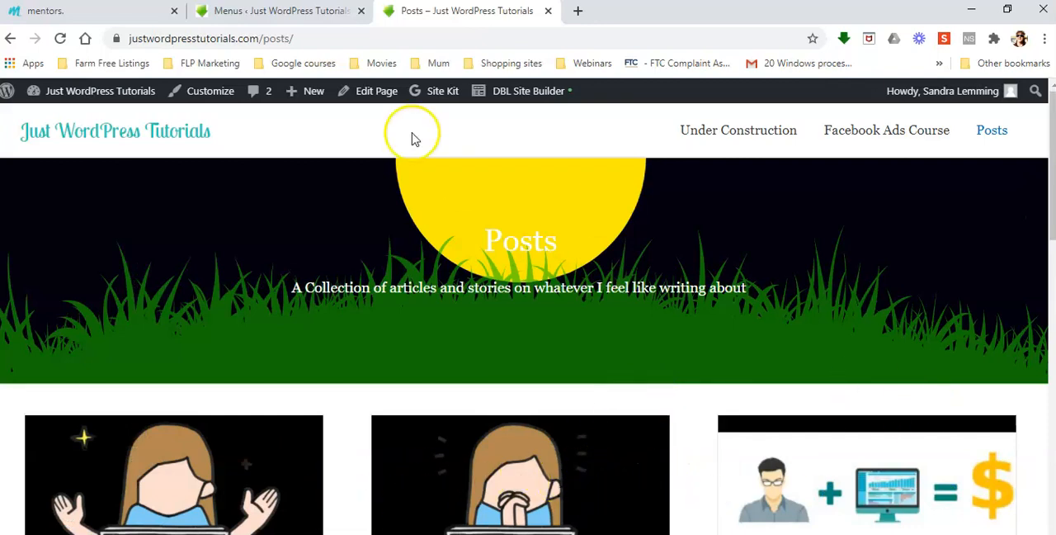
Return to the WordPress admin and open the ADVANCED 2021 Facebook Ads Guide PT 2 post for editing from the list of all posts.
{"action": "left_click", "coordinate": [272, 12]}
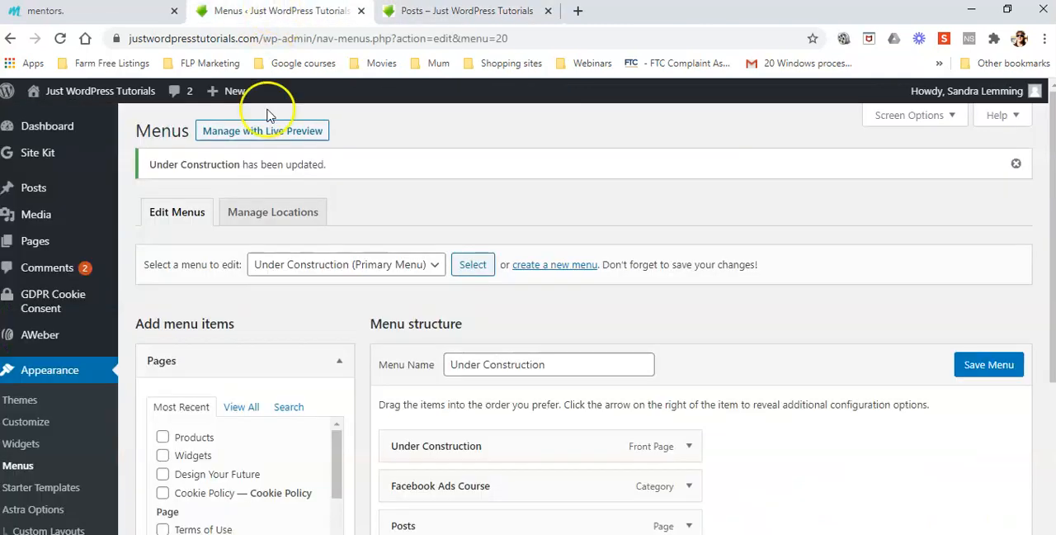
{"action": "mouse_move", "coordinate": [73, 198]}
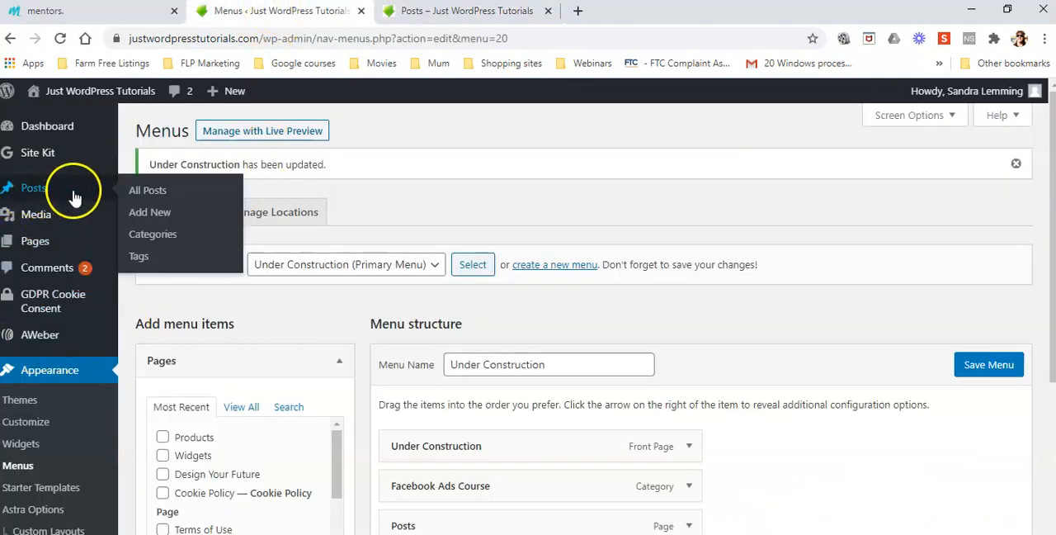
{"action": "left_click", "coordinate": [156, 189]}
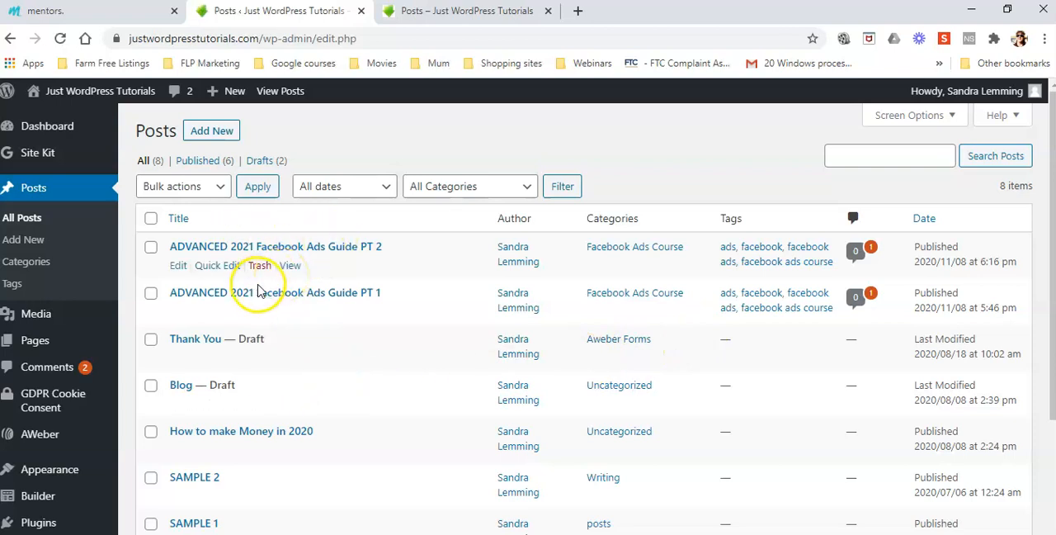
{"action": "left_click", "coordinate": [179, 266]}
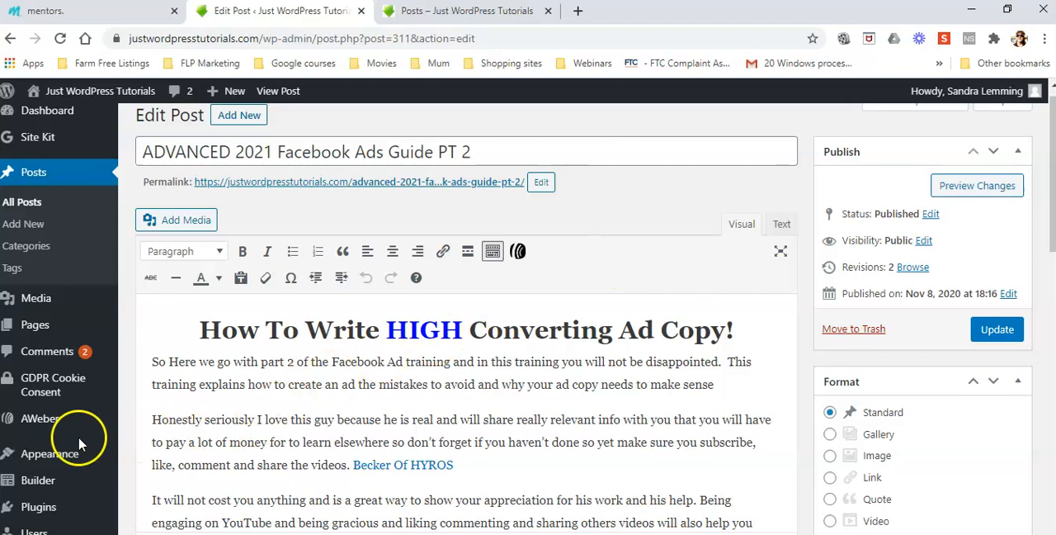
Go to the page for adding new plugins and search the plugin directory for "Classic Editor".
{"action": "scroll", "coordinate": [79, 444], "scroll_direction": "down", "scroll_amount": 2}
{"action": "mouse_move", "coordinate": [52, 377]}
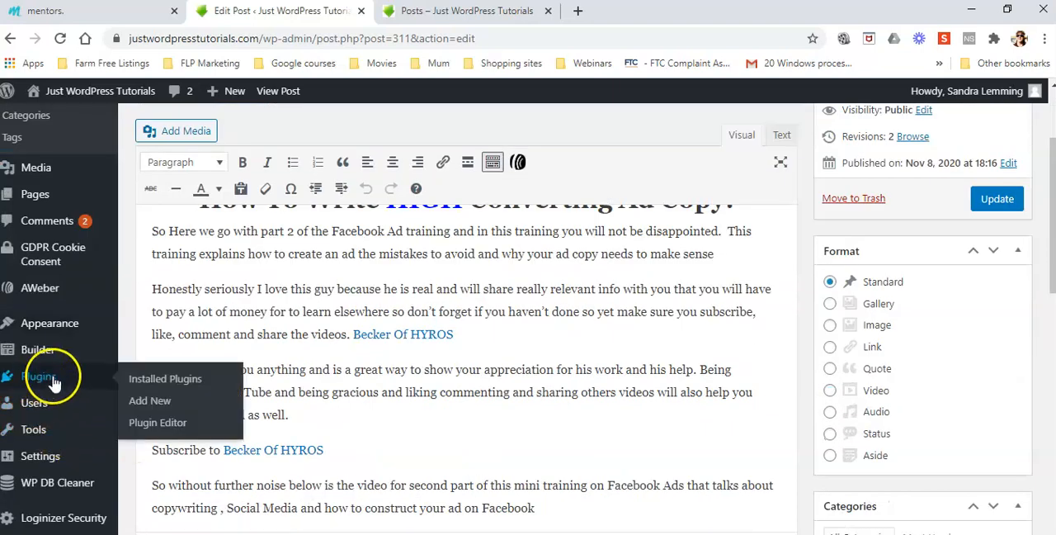
{"action": "left_click", "coordinate": [149, 400]}
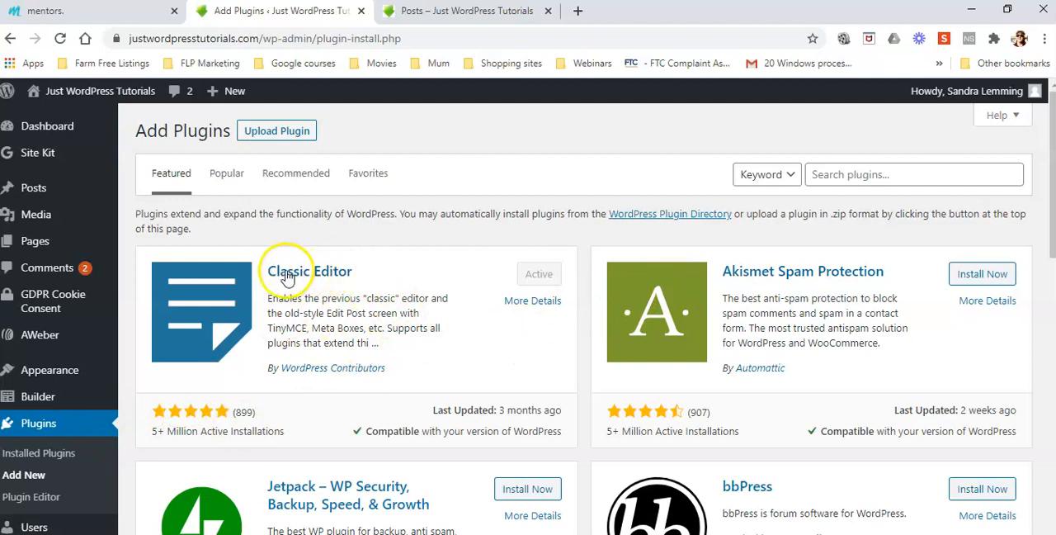
{"action": "left_click", "coordinate": [831, 174]}
{"action": "type", "text": "Classic Edito"}
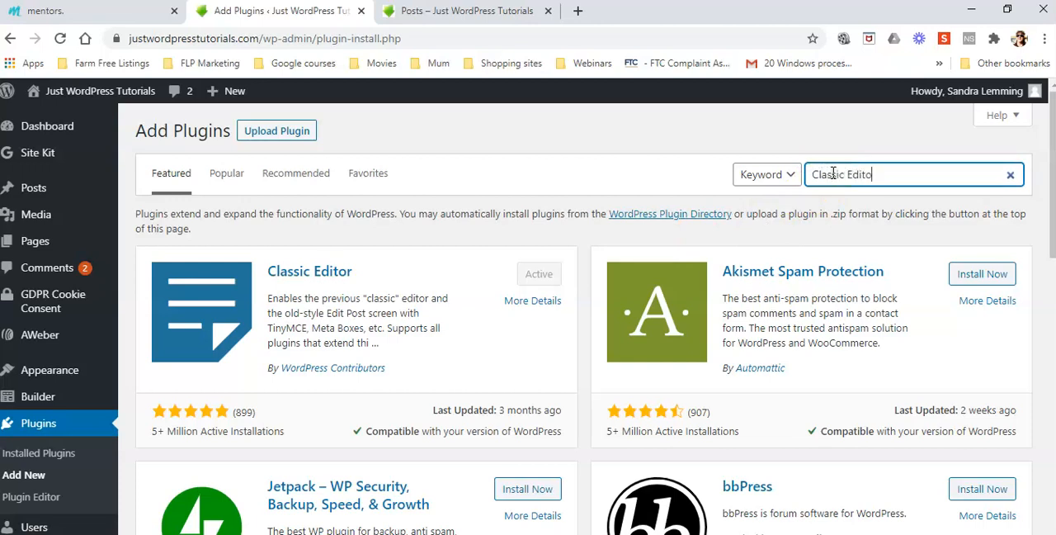
{"action": "type", "text": "r"}
{"action": "key", "text": "Return"}
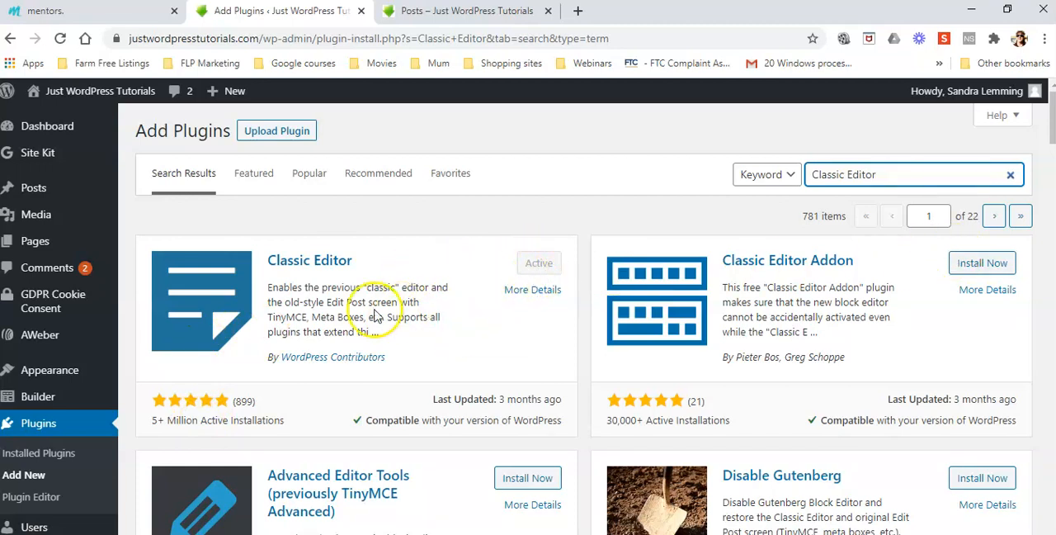
View the list of all pages, then reopen the ADVANCED 2021 Facebook Ads Guide PT 2 post for editing from the post list.
{"action": "mouse_move", "coordinate": [54, 250]}
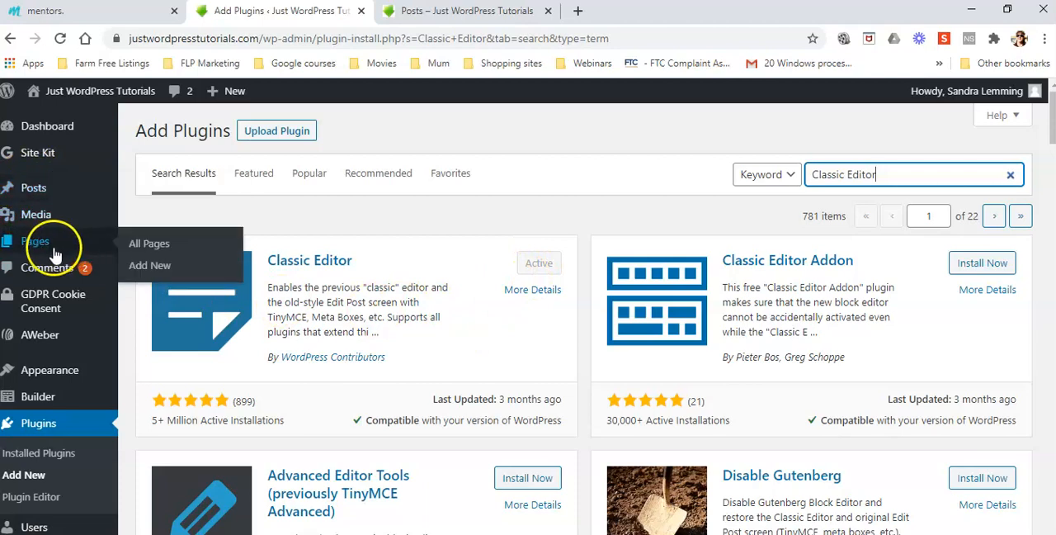
{"action": "left_click", "coordinate": [154, 245]}
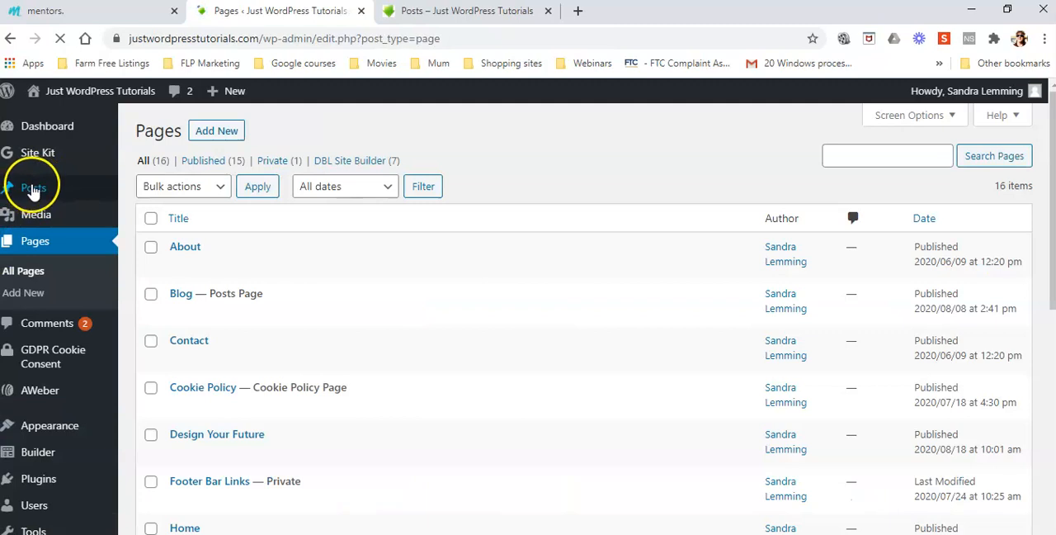
{"action": "left_click", "coordinate": [33, 189]}
{"action": "left_click", "coordinate": [148, 191]}
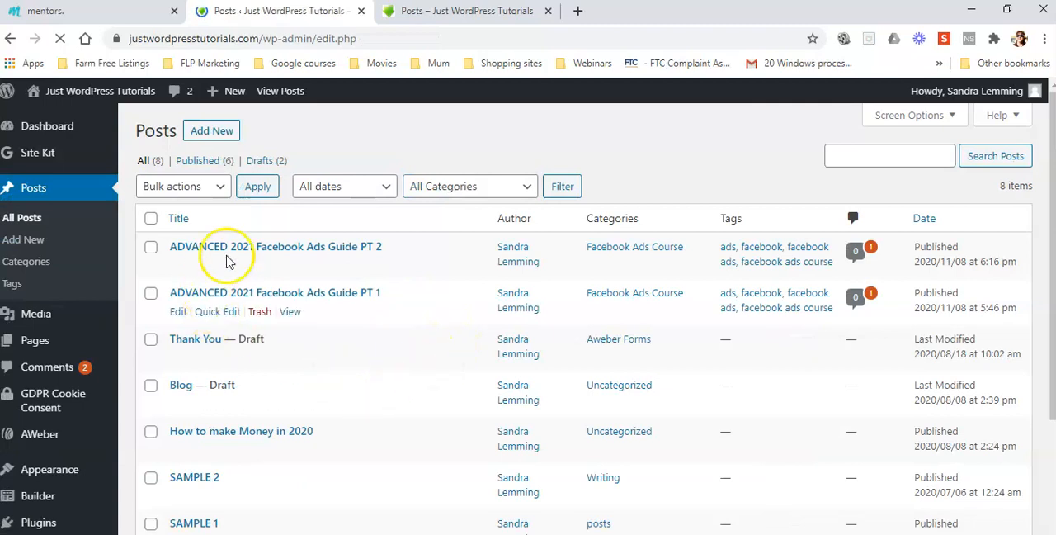
{"action": "mouse_move", "coordinate": [214, 267]}
{"action": "left_click", "coordinate": [178, 266]}
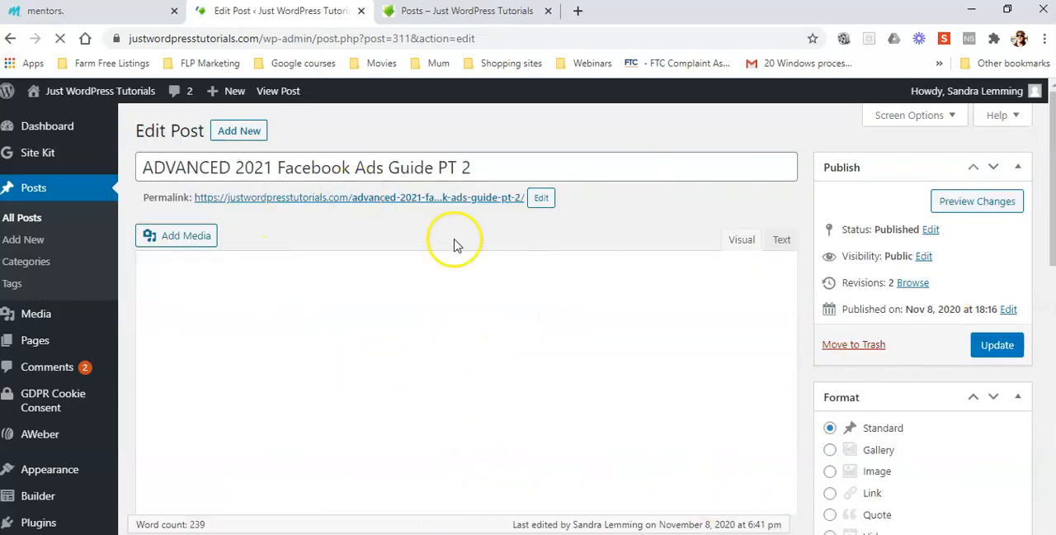
Look through the PT 2 post's edit screen and collapse its Revisions and Comments boxes.
{"action": "scroll", "coordinate": [1013, 252], "scroll_direction": "down", "scroll_amount": 8}
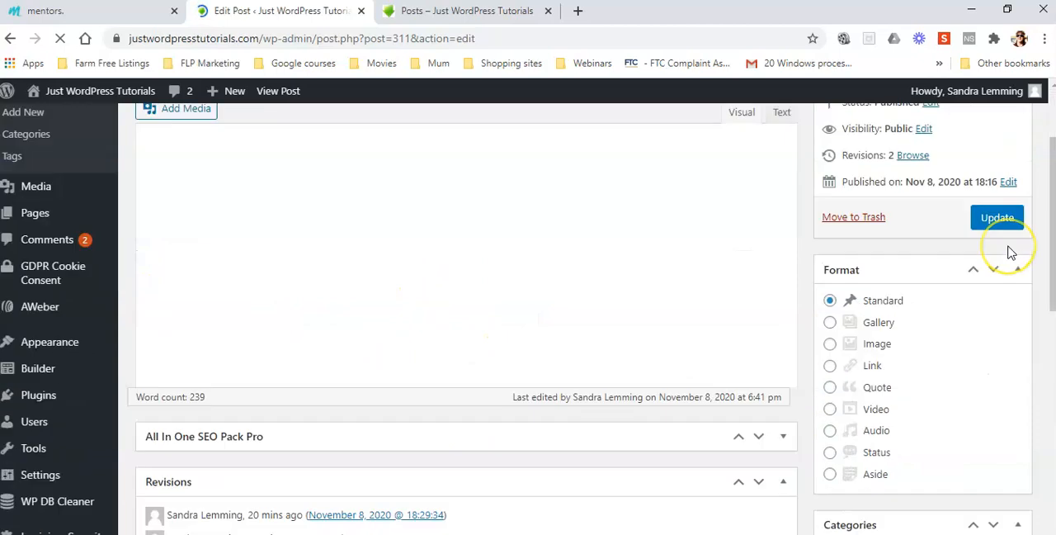
{"action": "scroll", "coordinate": [1007, 244], "scroll_direction": "down", "scroll_amount": 4}
{"action": "scroll", "coordinate": [966, 354], "scroll_direction": "up", "scroll_amount": 3}
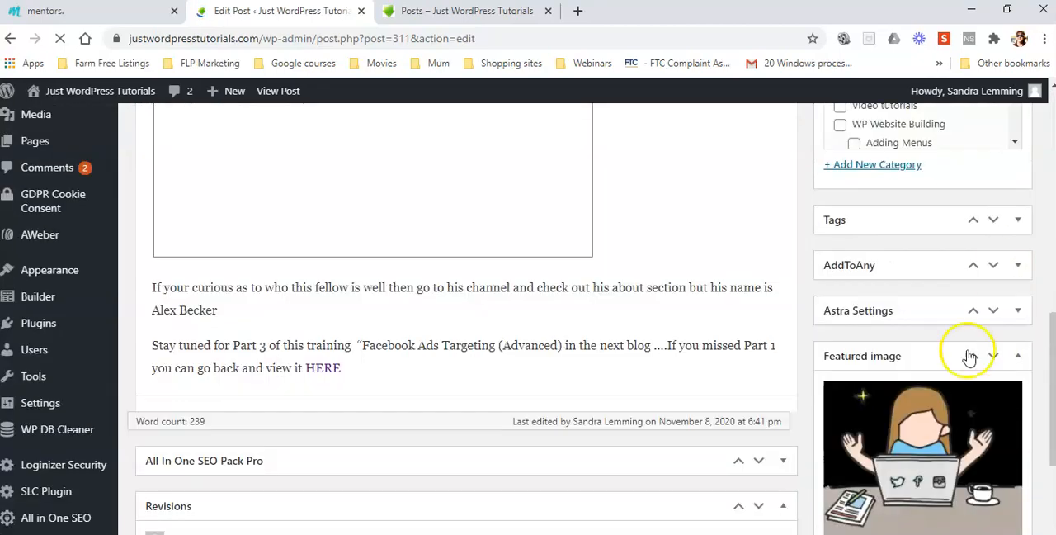
{"action": "scroll", "coordinate": [943, 399], "scroll_direction": "down", "scroll_amount": 2}
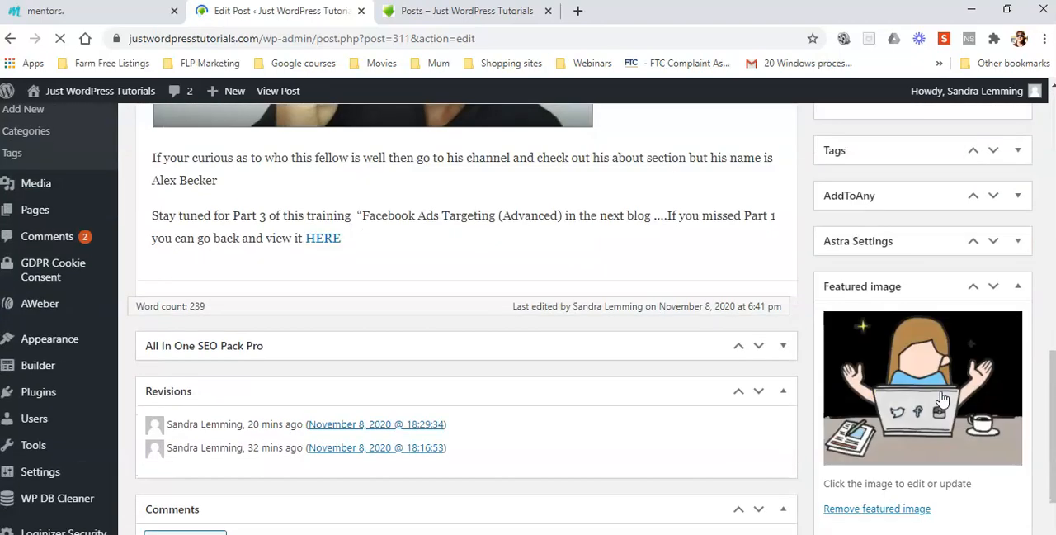
{"action": "scroll", "coordinate": [438, 400], "scroll_direction": "down", "scroll_amount": 2}
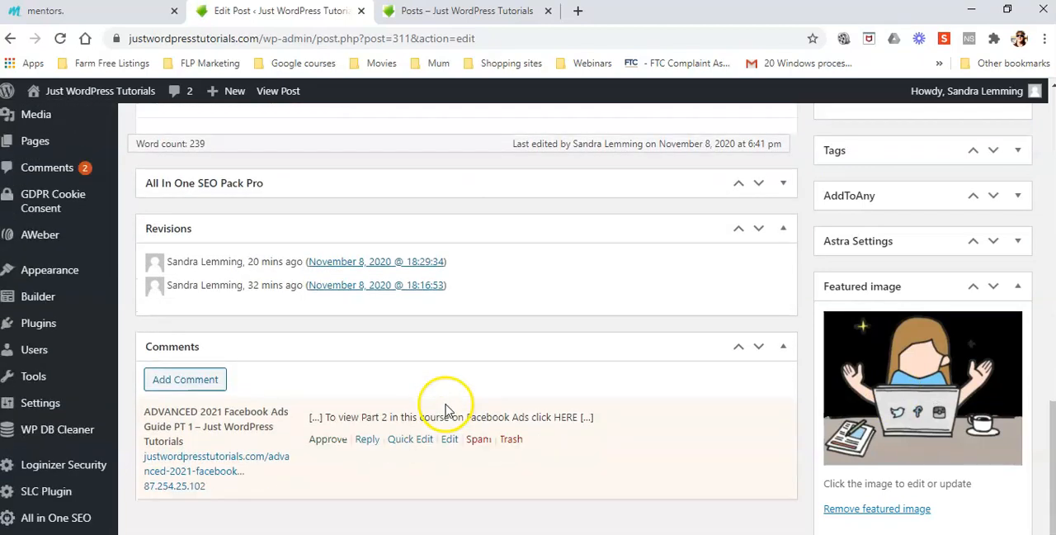
{"action": "left_click", "coordinate": [783, 235]}
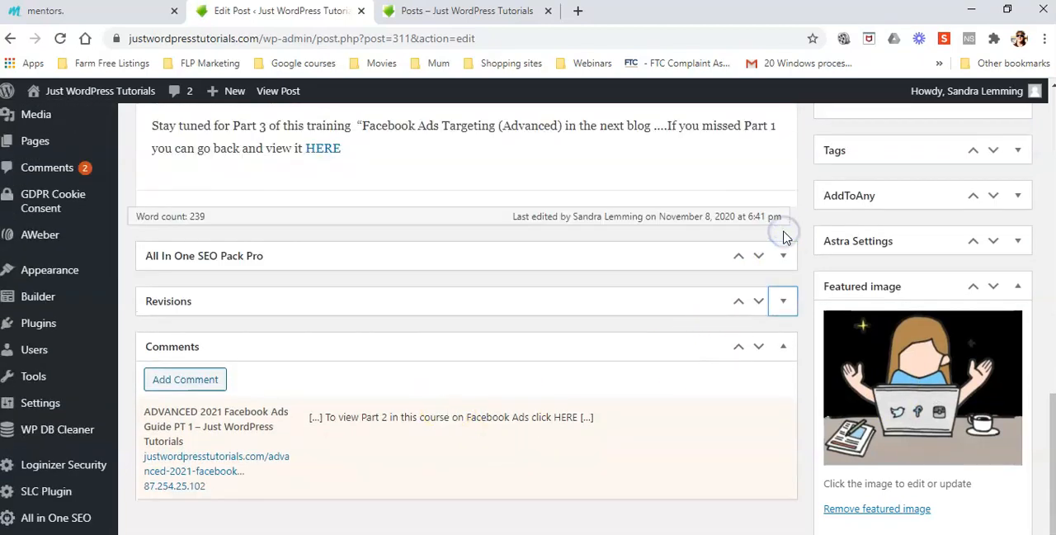
{"action": "left_click", "coordinate": [783, 350]}
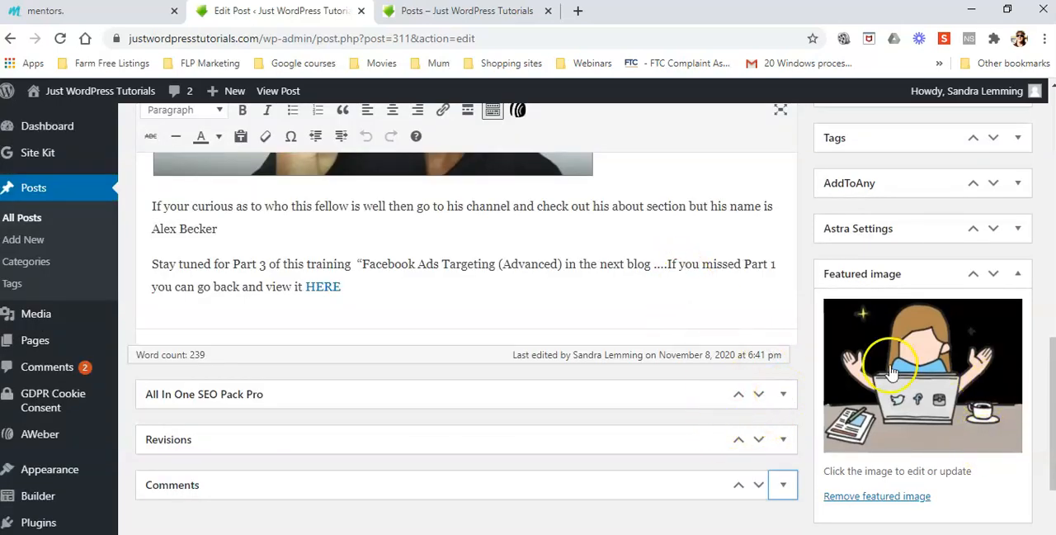
Expand the All In One SEO Pack Pro box, examine its title, description, keyword and sitemap settings, and collapse it again.
{"action": "left_click", "coordinate": [782, 395]}
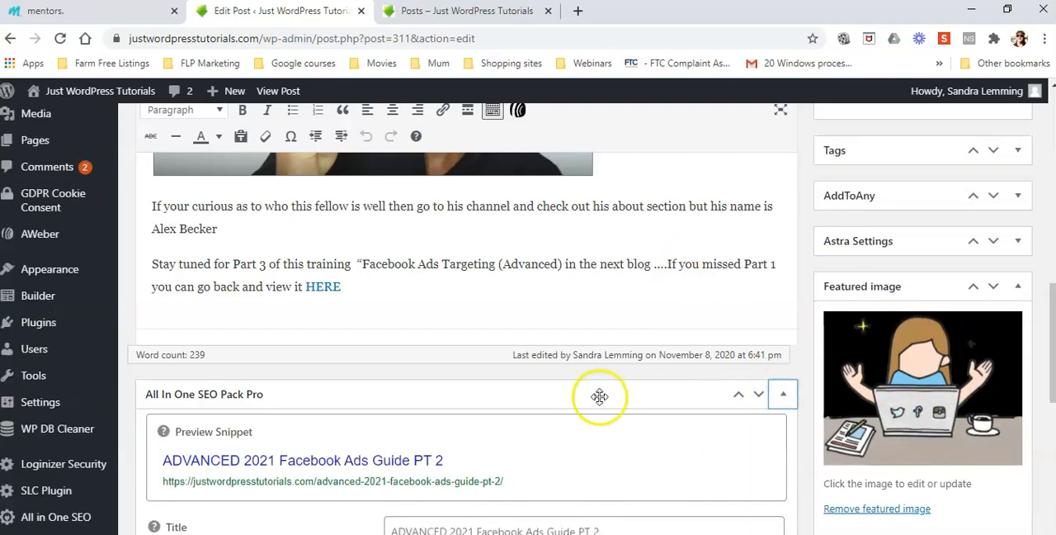
{"action": "scroll", "coordinate": [602, 394], "scroll_direction": "down", "scroll_amount": 2}
{"action": "scroll", "coordinate": [544, 386], "scroll_direction": "down", "scroll_amount": 5}
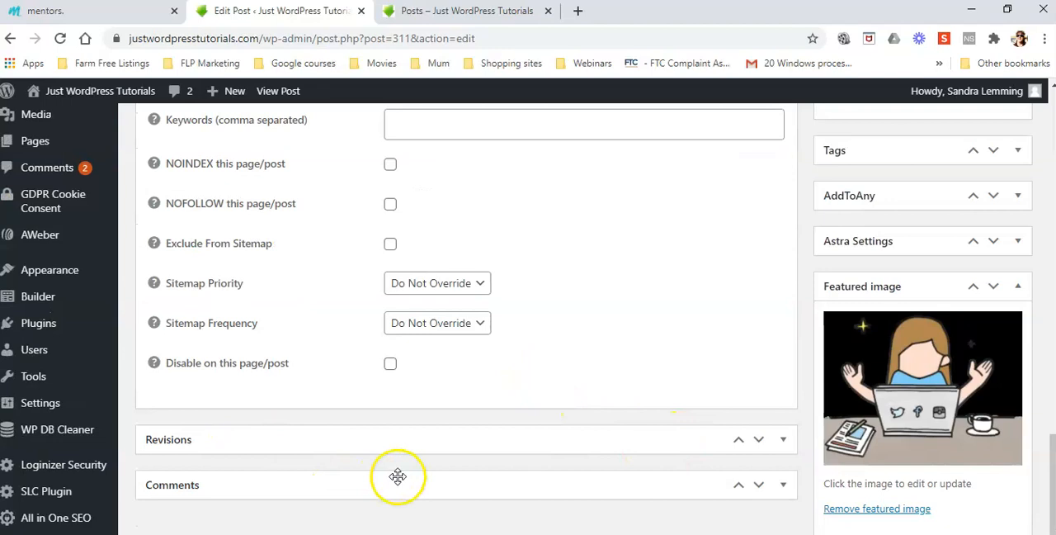
{"action": "scroll", "coordinate": [445, 474], "scroll_direction": "up", "scroll_amount": 5}
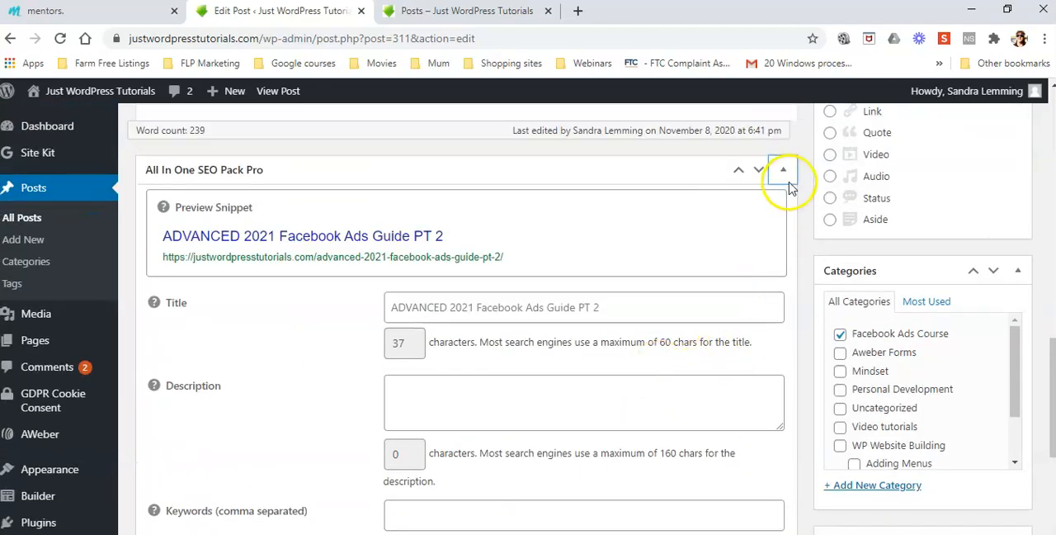
{"action": "left_click", "coordinate": [781, 171]}
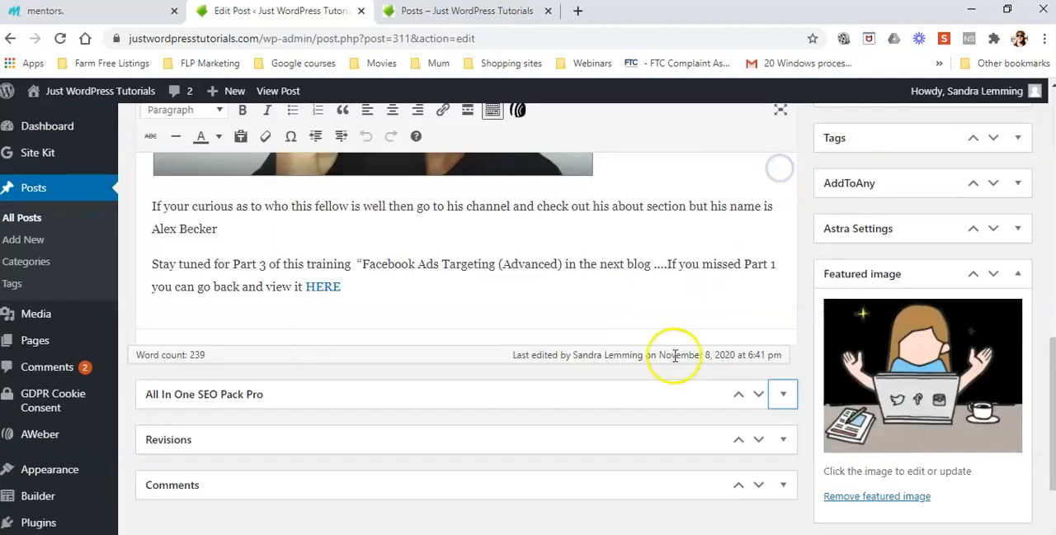
{"action": "scroll", "coordinate": [658, 396], "scroll_direction": "up", "scroll_amount": 10}
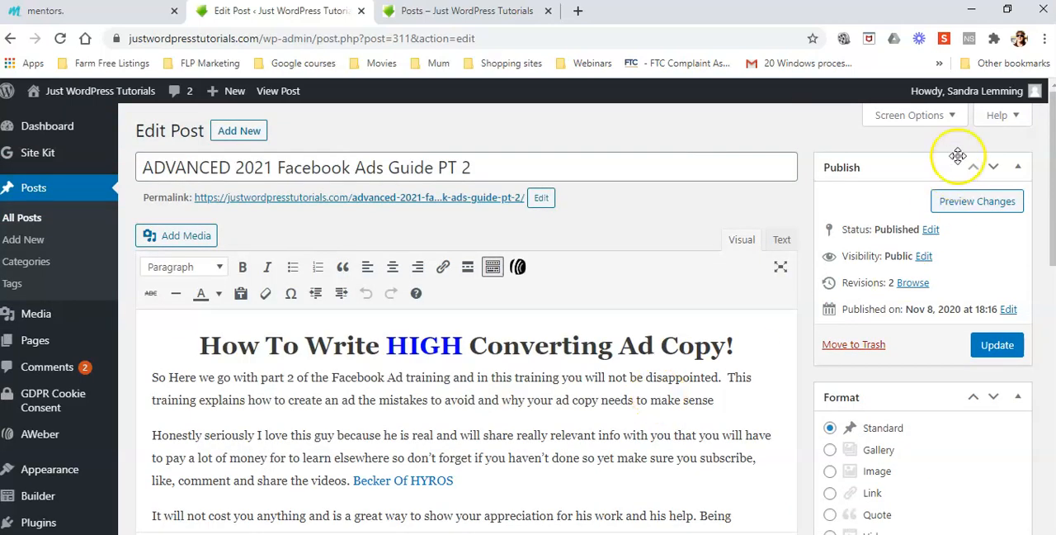
Examine the Screen Options for the edit screen's boxes and layout, close them and look through the post content and categories.
{"action": "left_click", "coordinate": [956, 116]}
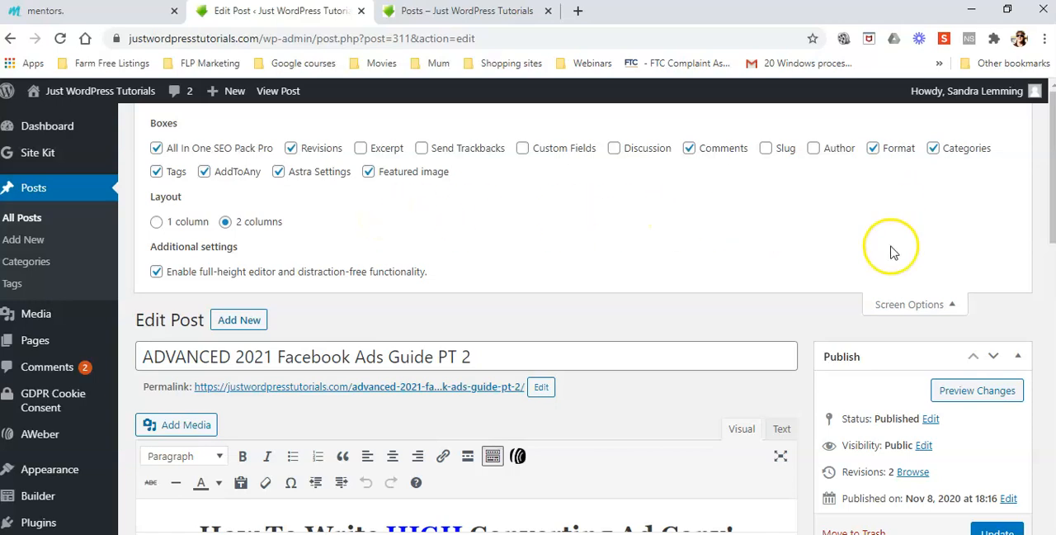
{"action": "left_click", "coordinate": [949, 303]}
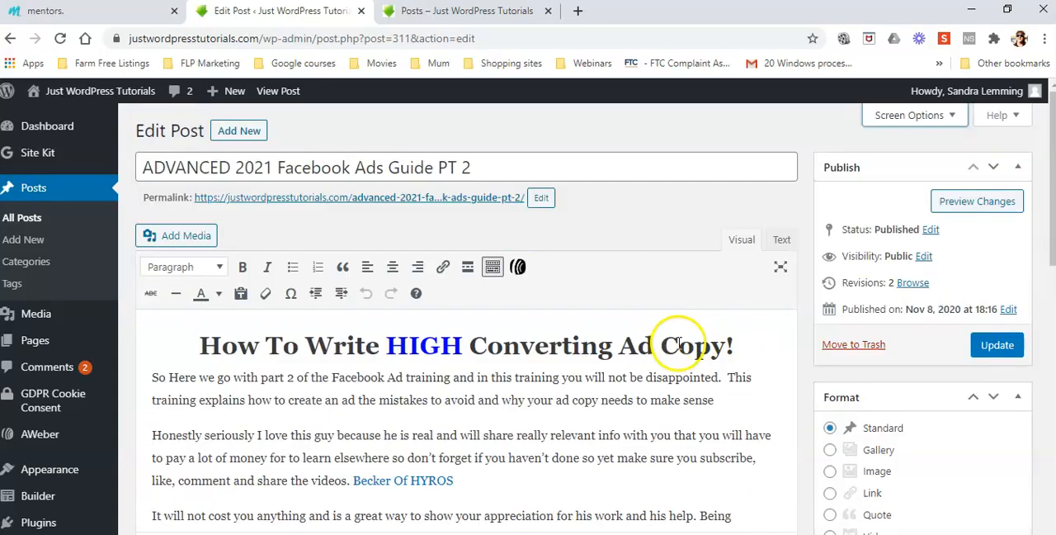
{"action": "scroll", "coordinate": [688, 347], "scroll_direction": "down", "scroll_amount": 8}
{"action": "scroll", "coordinate": [714, 358], "scroll_direction": "down", "scroll_amount": 4}
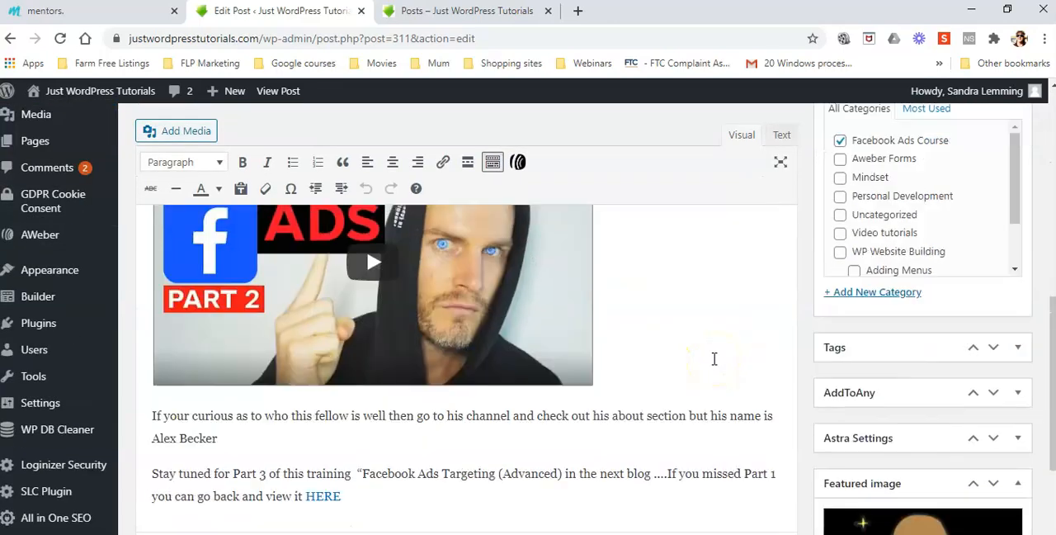